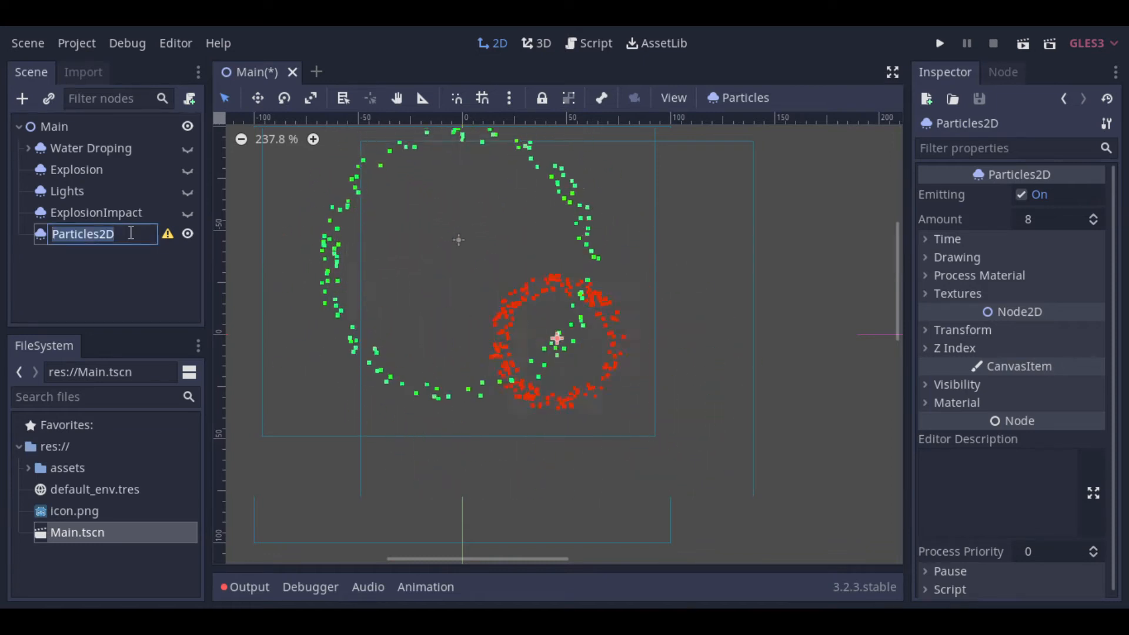
Step: Rename the new Particles2D node to Fireworks
{"action": "type", "text": "Firewo"}
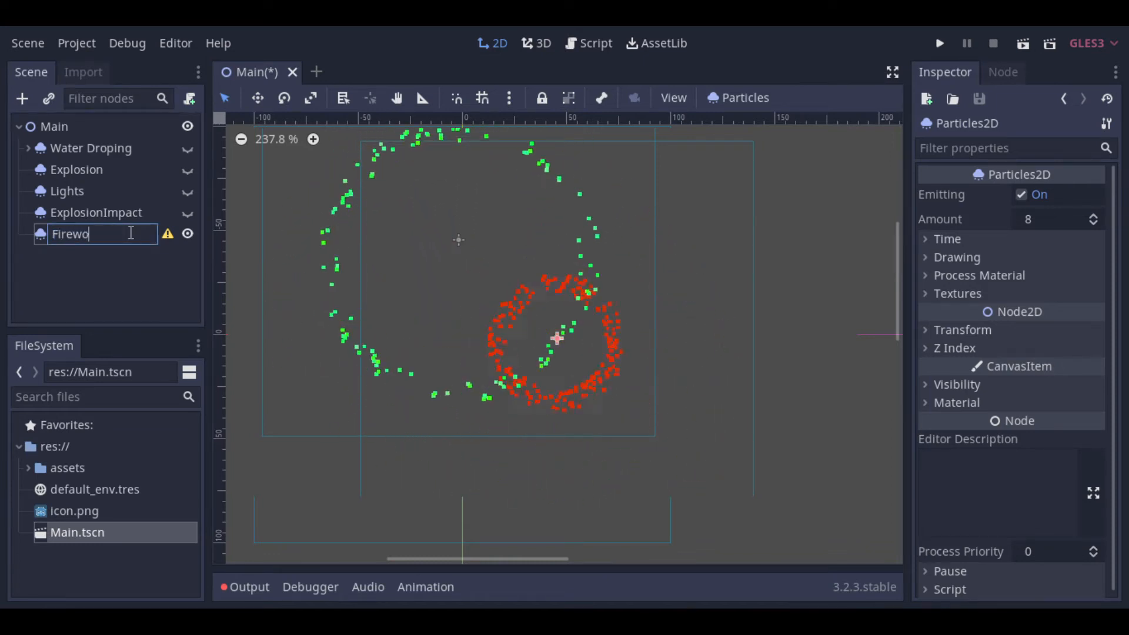
{"action": "type", "text": "rks"}
{"action": "left_click", "coordinate": [129, 251]}
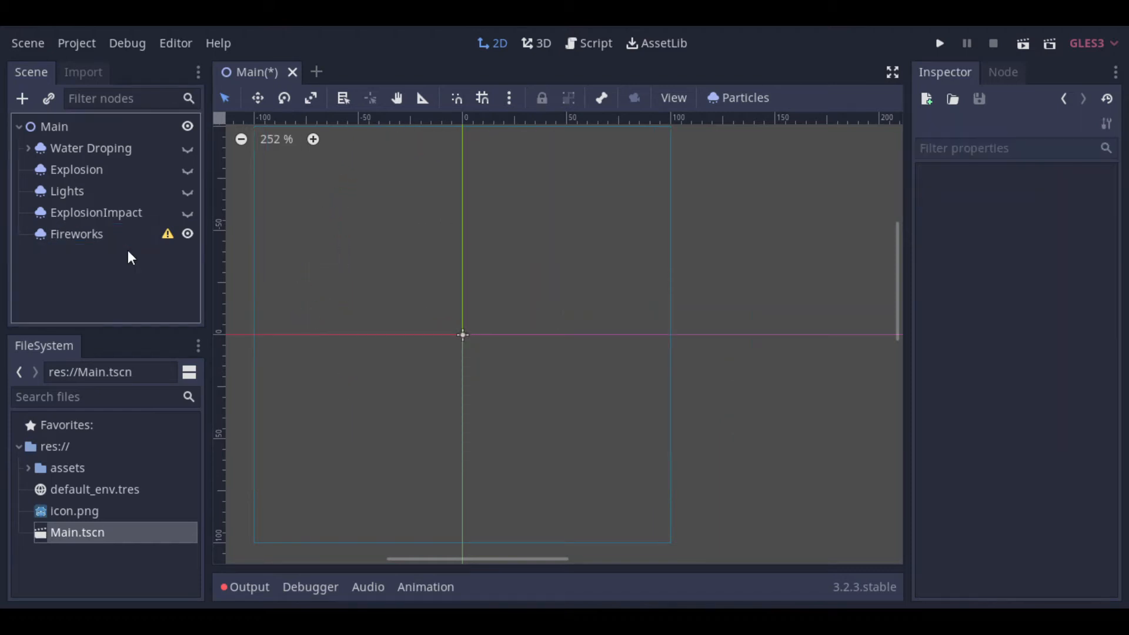
Step: Set the Fireworks node's particle amount to 200 and its explosiveness to 1
{"action": "left_click", "coordinate": [112, 234]}
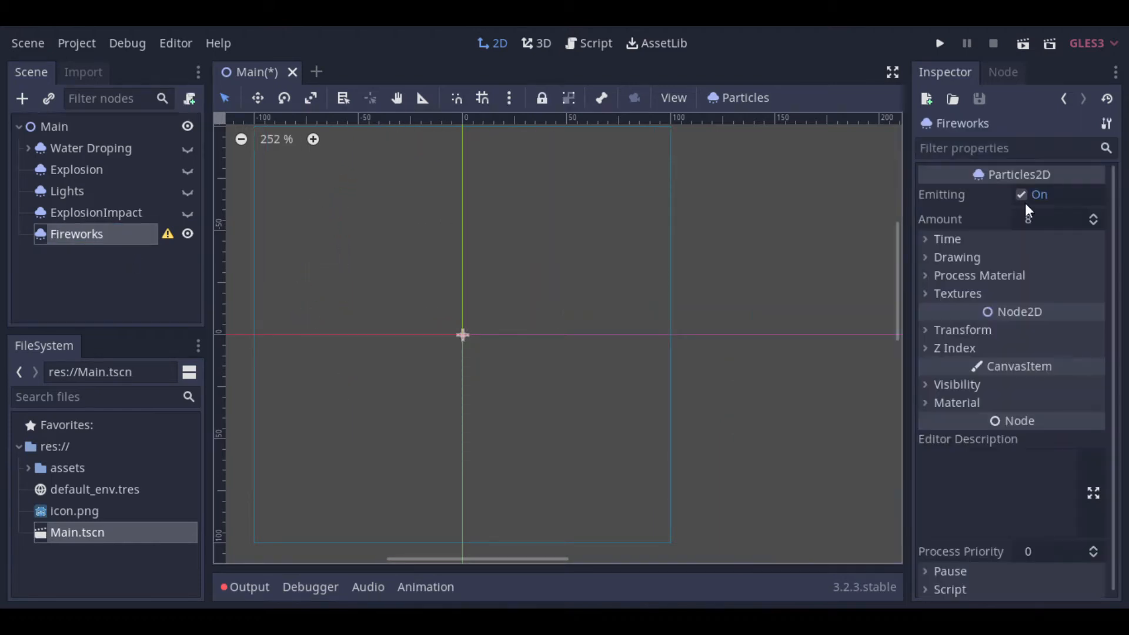
{"action": "left_click", "coordinate": [1053, 218]}
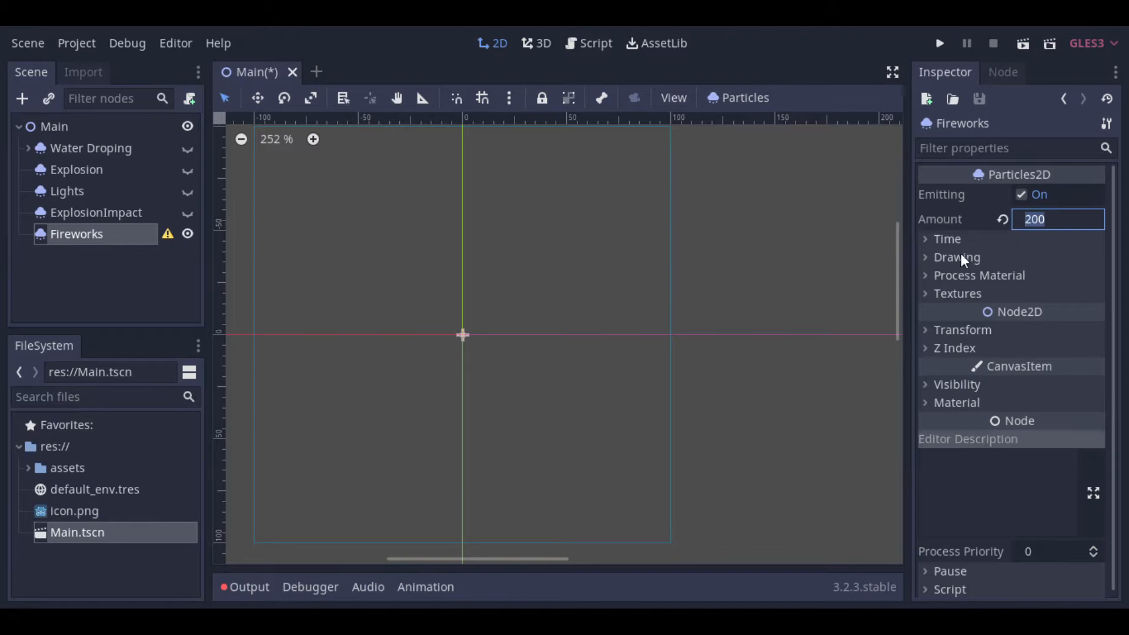
{"action": "left_click", "coordinate": [945, 240]}
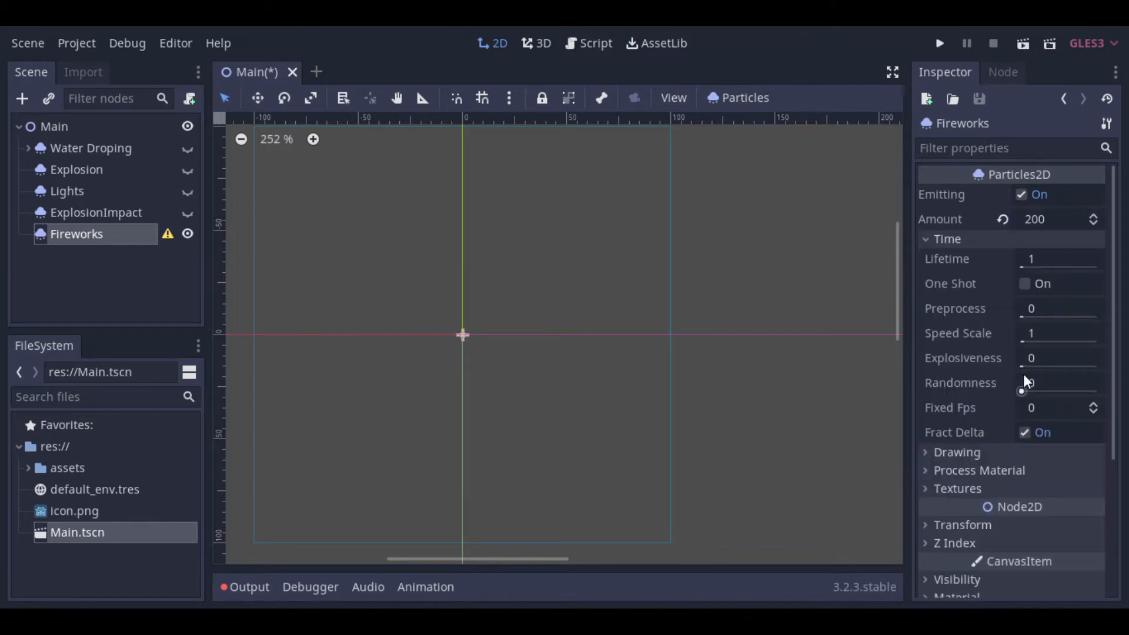
{"action": "left_click", "coordinate": [1049, 353]}
{"action": "type", "text": "1"}
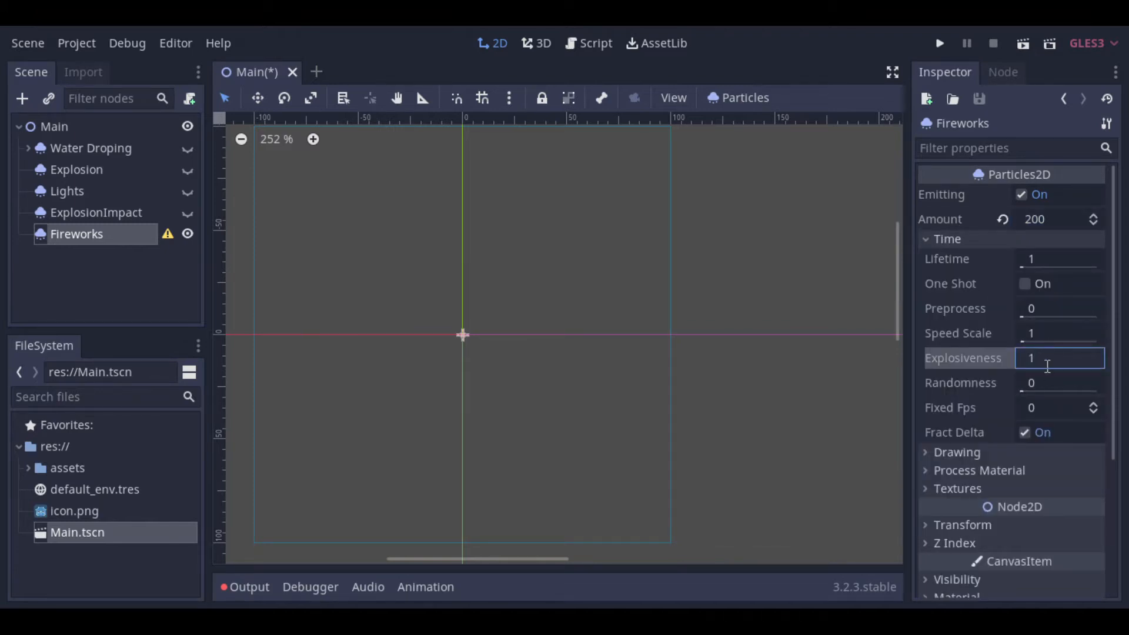
{"action": "left_click", "coordinate": [1051, 338]}
Step: Assign a new ParticlesMaterial as the Fireworks node's process material and expand its properties
{"action": "left_click", "coordinate": [988, 470]}
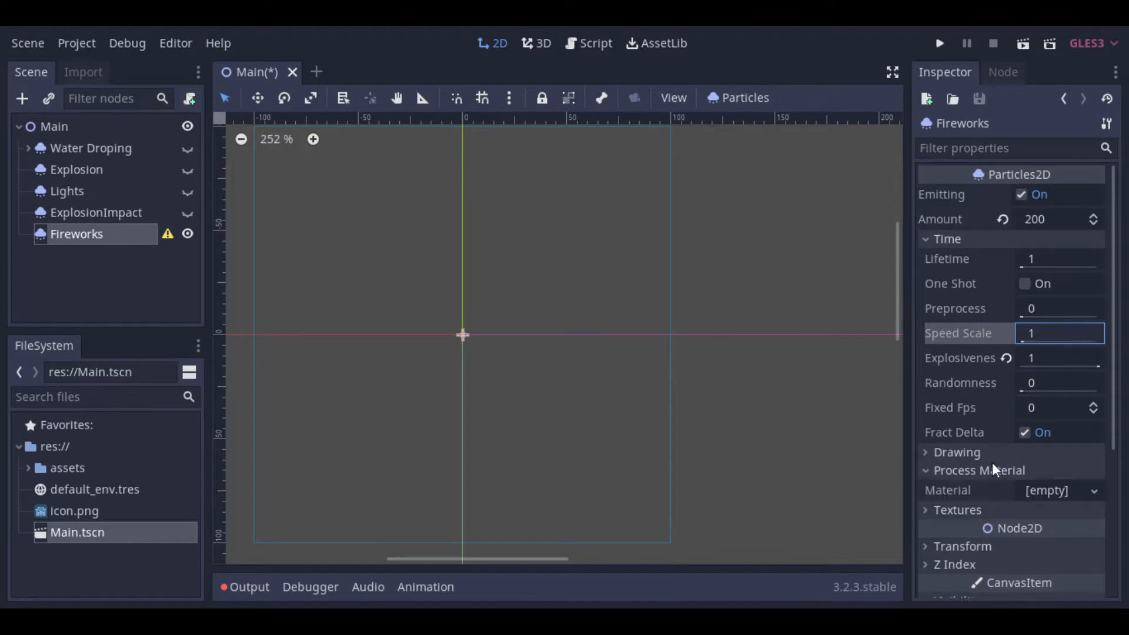
{"action": "scroll", "coordinate": [1008, 411], "scroll_direction": "down", "scroll_amount": 3}
{"action": "left_click", "coordinate": [1041, 329]}
{"action": "left_click", "coordinate": [1026, 373]}
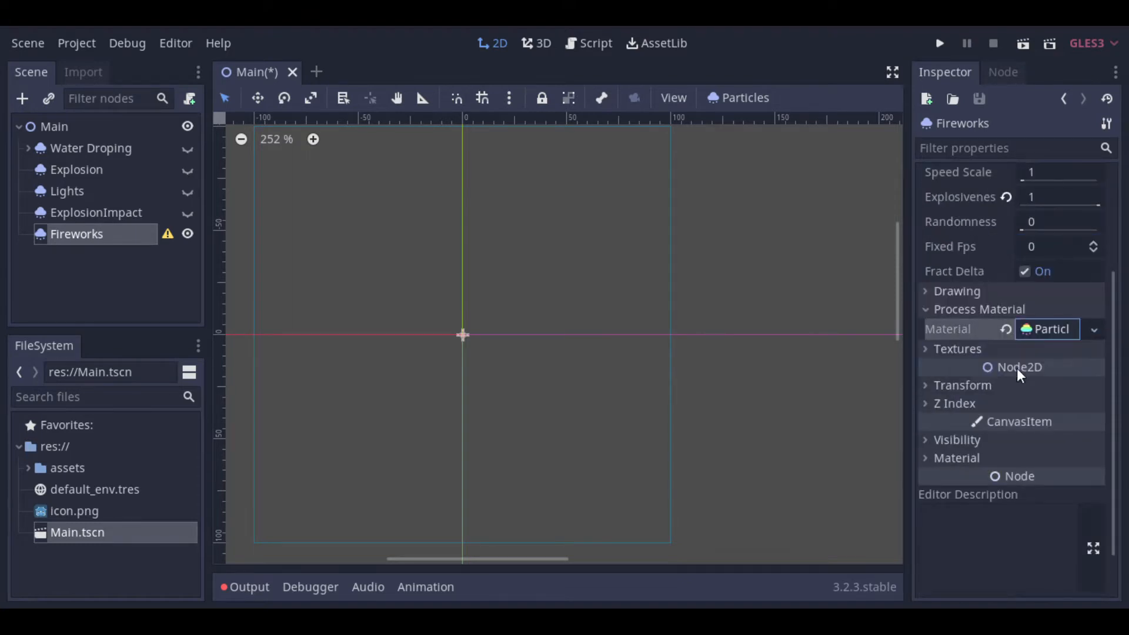
{"action": "left_click", "coordinate": [1043, 329]}
Step: Set the process material's lifetime randomness to 0.5
{"action": "scroll", "coordinate": [976, 315], "scroll_direction": "down", "scroll_amount": 2}
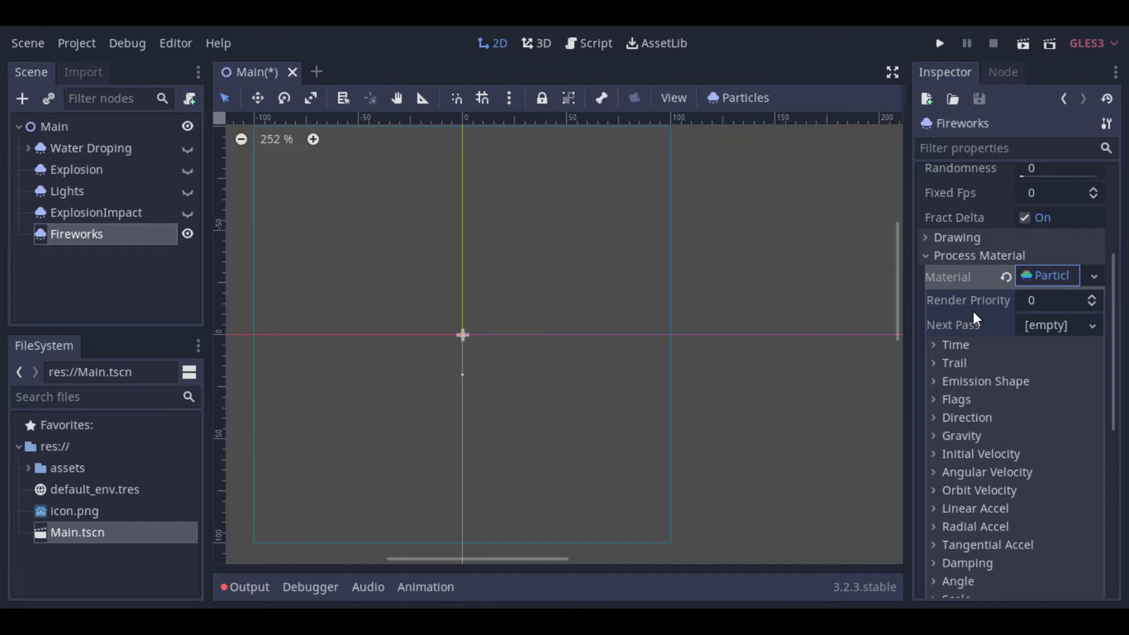
{"action": "left_click", "coordinate": [953, 292]}
{"action": "left_click", "coordinate": [1070, 318]}
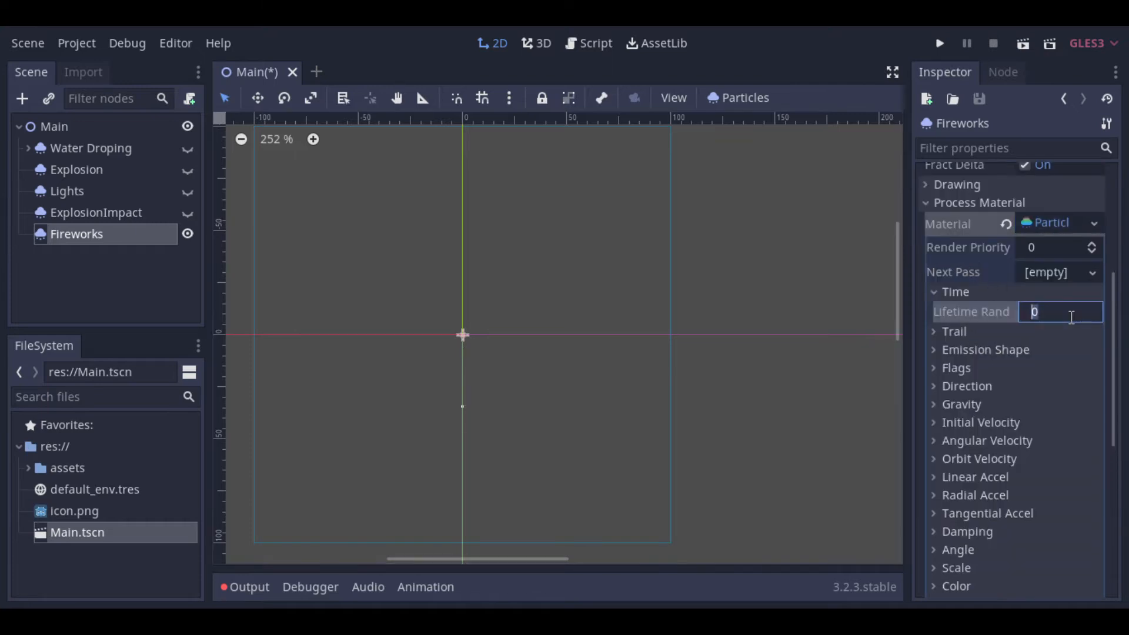
{"action": "type", "text": ".5"}
{"action": "key", "text": "Return"}
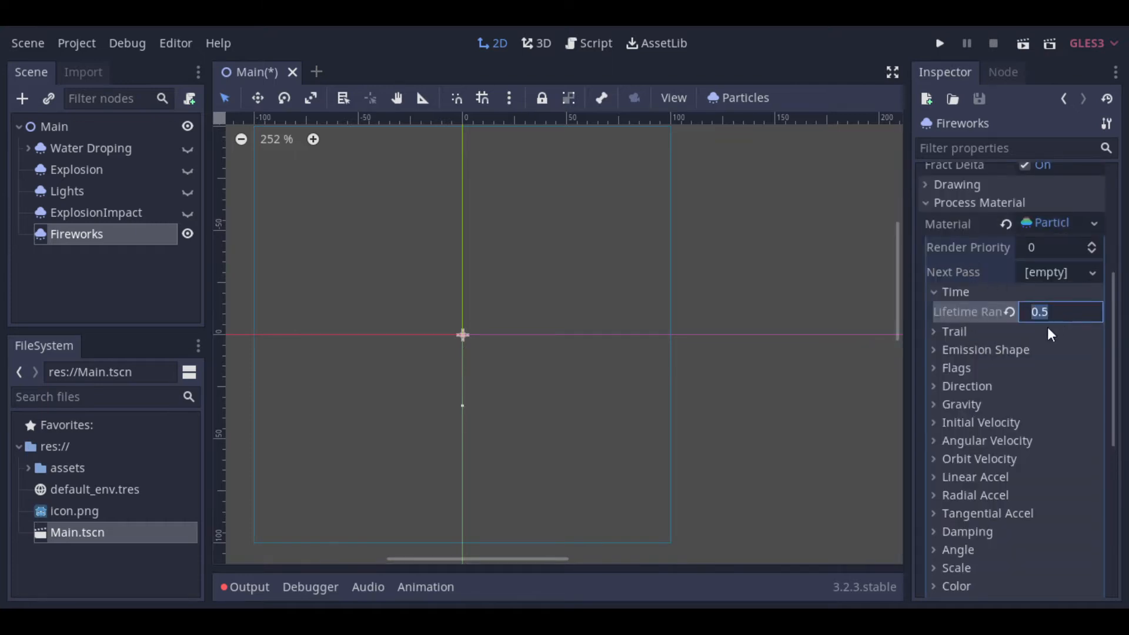
Step: Change the emission shape to Sphere with a radius of 5
{"action": "left_click", "coordinate": [1029, 349]}
{"action": "left_click", "coordinate": [1039, 368]}
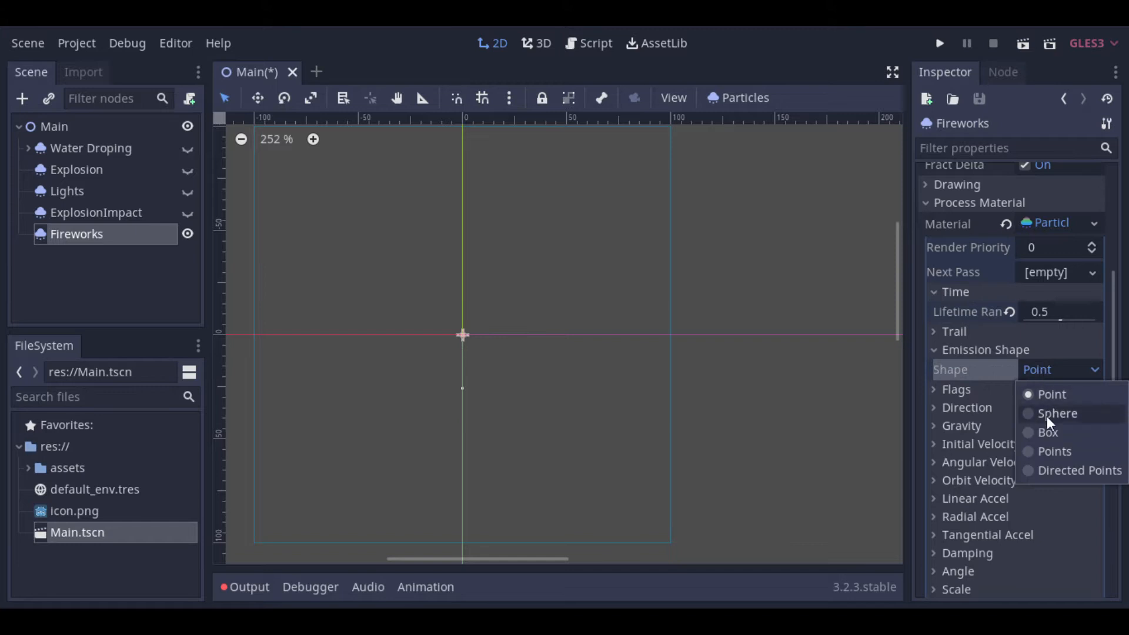
{"action": "left_click", "coordinate": [1047, 415]}
{"action": "left_click", "coordinate": [1050, 392]}
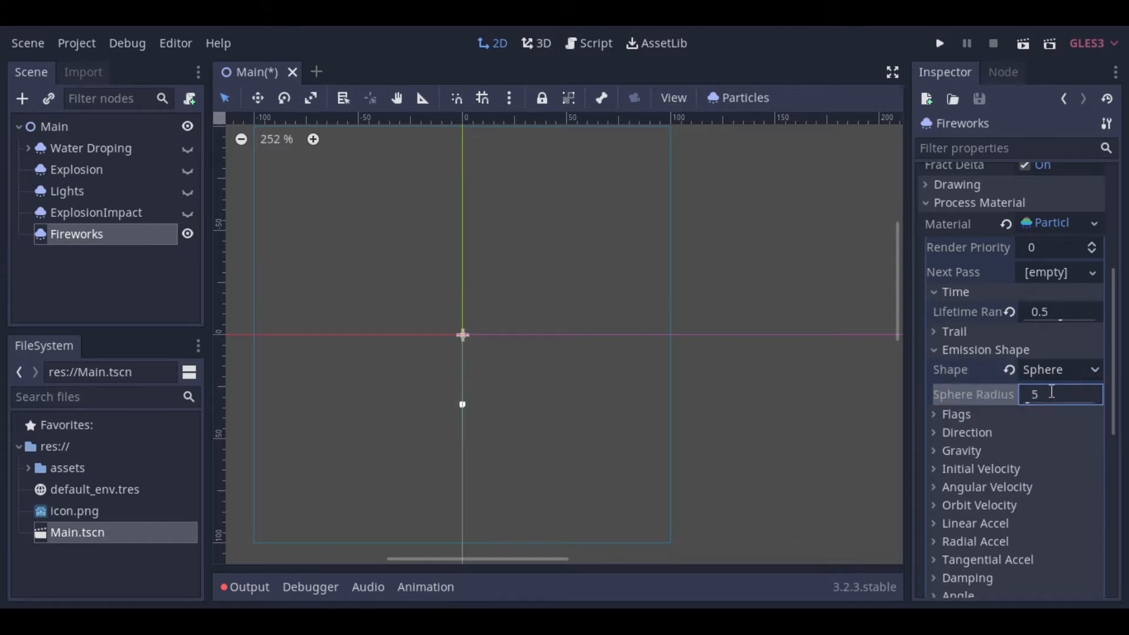
{"action": "type", "text": "5"}
{"action": "scroll", "coordinate": [489, 393], "scroll_direction": "up", "scroll_amount": 2}
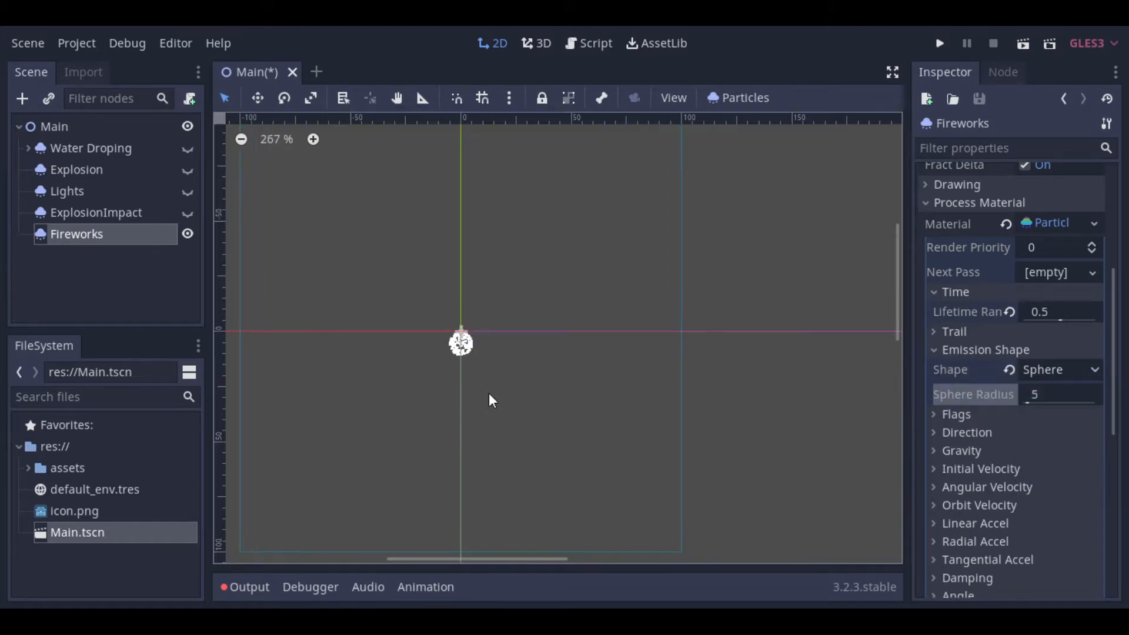
Step: Set the particle direction's x value to 0 and the spread to 180
{"action": "left_click", "coordinate": [957, 432]}
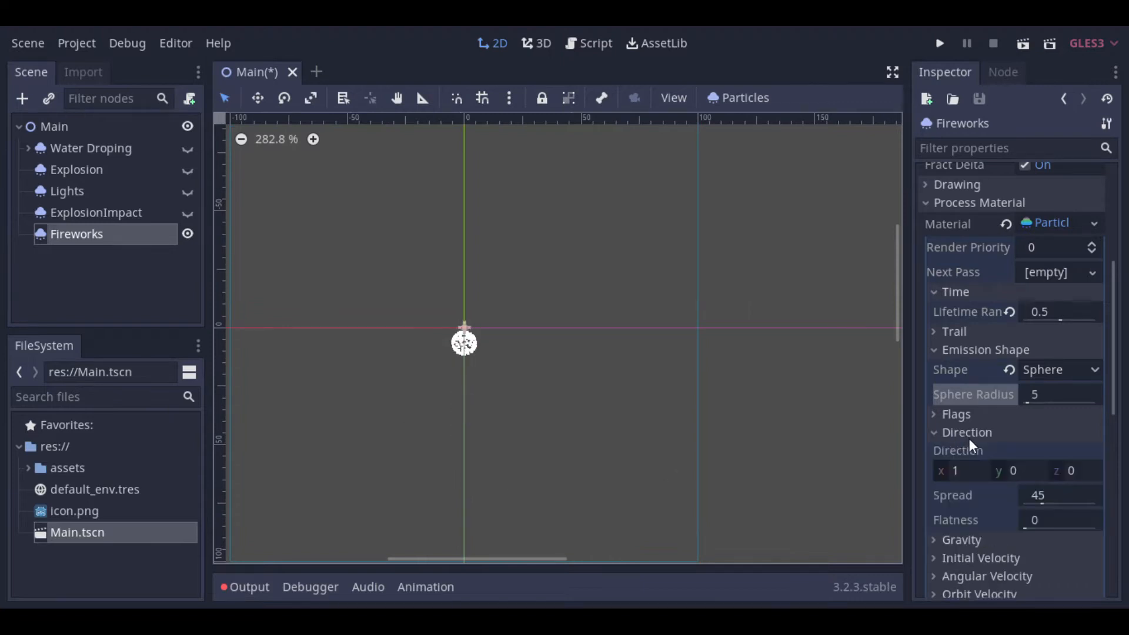
{"action": "left_click", "coordinate": [957, 464]}
{"action": "type", "text": "0"}
{"action": "key", "text": "Tab"}
Step: Set the process material's gravity to 50 on the y axis
{"action": "key", "text": "Tab"}
{"action": "key", "text": "Tab"}
{"action": "type", "text": "180"}
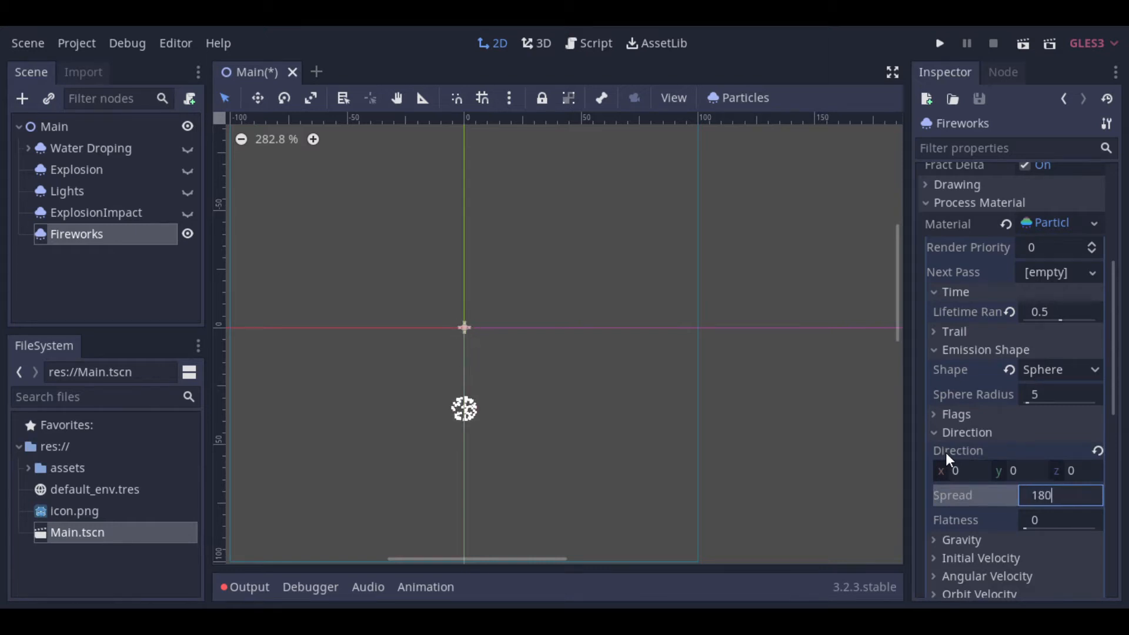
{"action": "key", "text": "Return"}
{"action": "left_click", "coordinate": [941, 436]}
{"action": "left_click", "coordinate": [961, 450]}
{"action": "scroll", "coordinate": [1003, 474], "scroll_direction": "down", "scroll_amount": 3}
{"action": "left_click", "coordinate": [1038, 331]}
{"action": "type", "text": "50"}
{"action": "key", "text": "Tab"}
Step: Set the particles' initial velocity to 100
{"action": "left_click", "coordinate": [986, 346]}
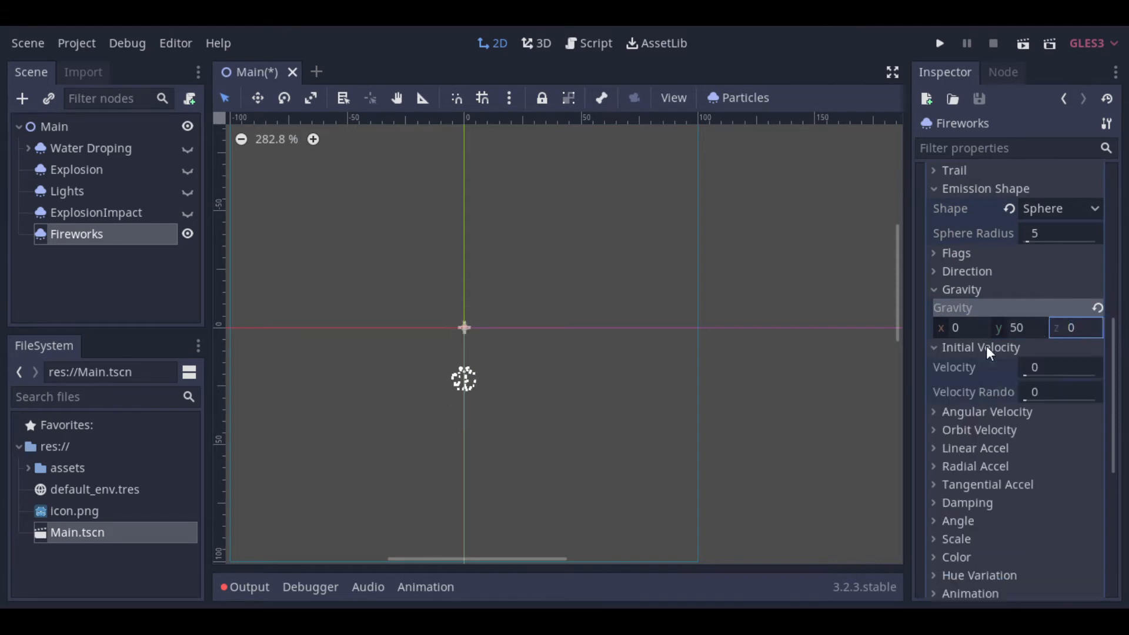
{"action": "left_click", "coordinate": [1033, 367]}
{"action": "type", "text": "100"}
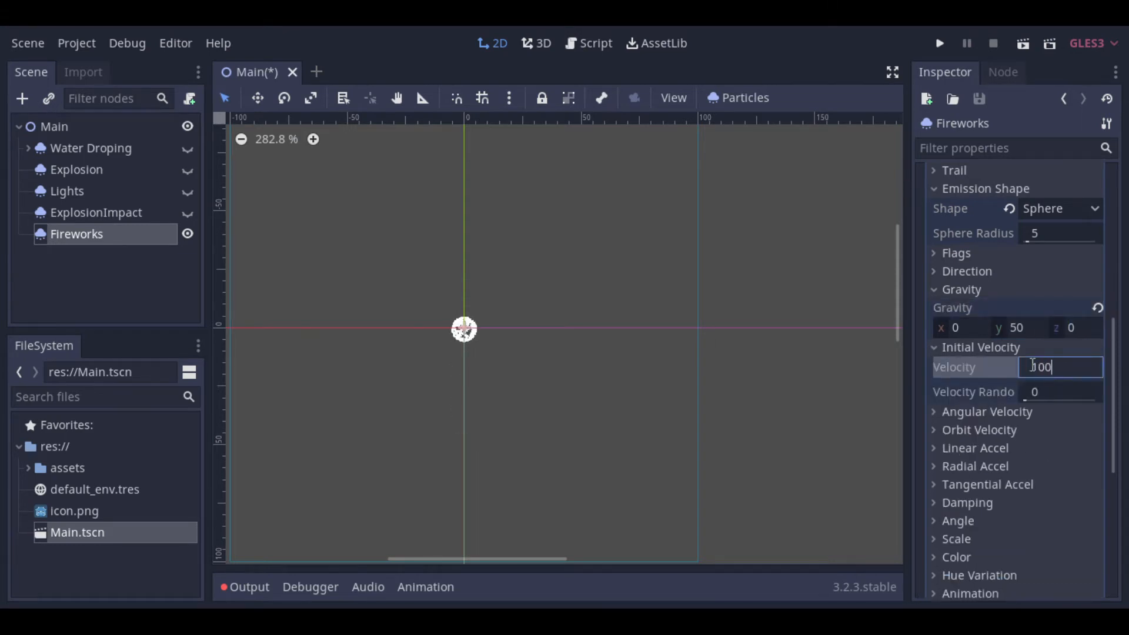
{"action": "key", "text": "Tab"}
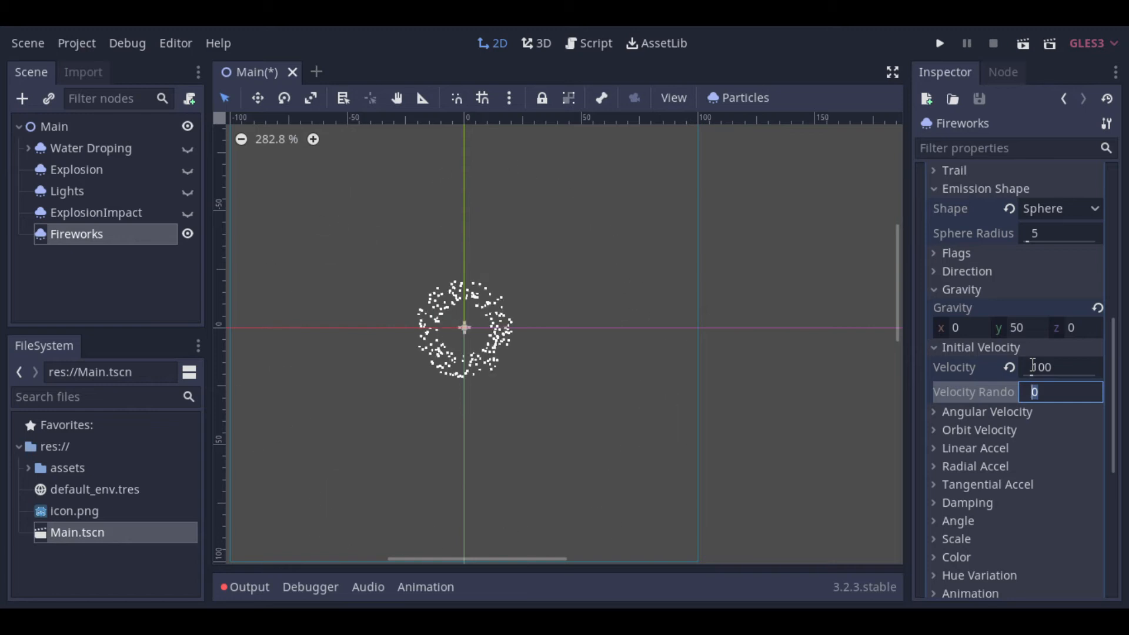
{"action": "left_click", "coordinate": [939, 349]}
Step: Set the particle scale to 2 and expand the material's Color properties
{"action": "scroll", "coordinate": [985, 404], "scroll_direction": "down", "scroll_amount": 2}
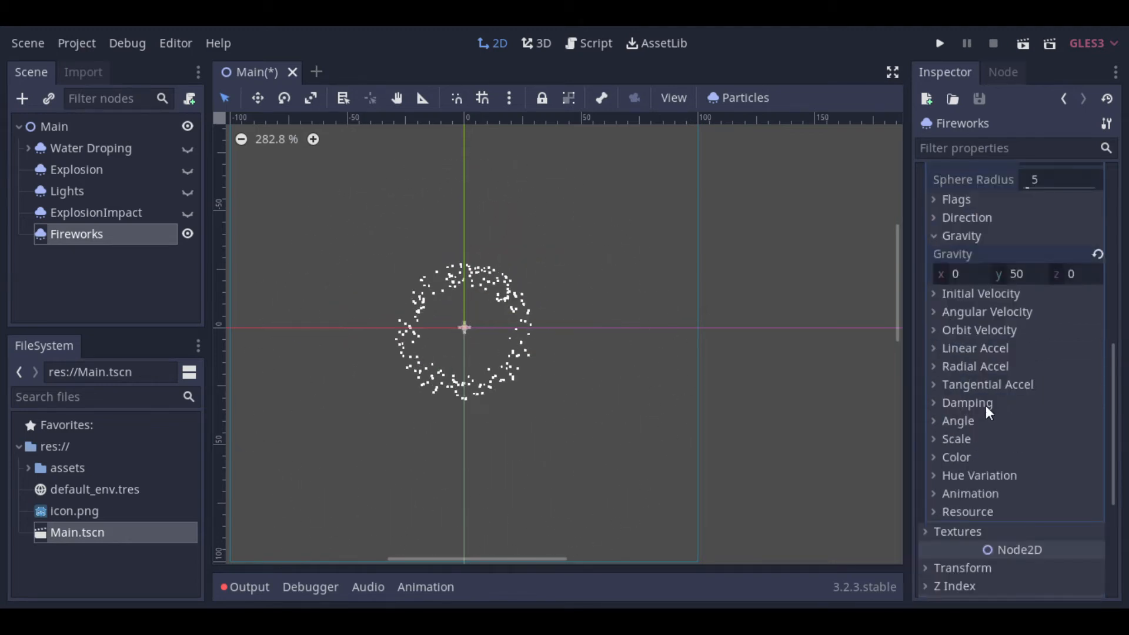
{"action": "left_click", "coordinate": [937, 441]}
{"action": "left_click", "coordinate": [1042, 454]}
{"action": "type", "text": "2"}
{"action": "key", "text": "Return"}
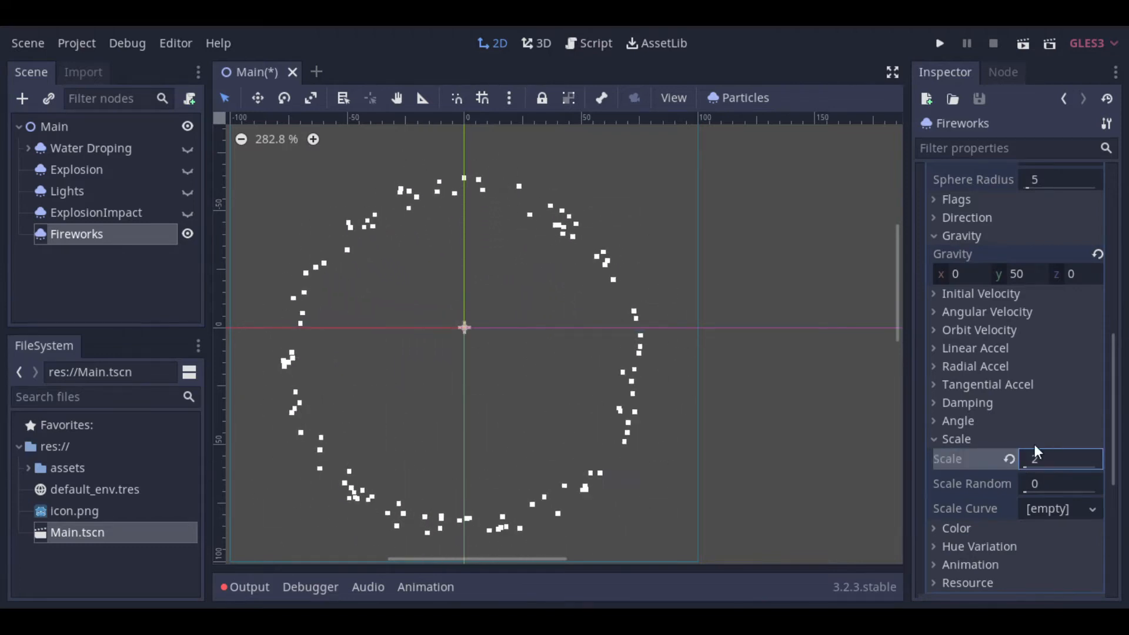
{"action": "left_click", "coordinate": [939, 441]}
{"action": "left_click", "coordinate": [944, 457]}
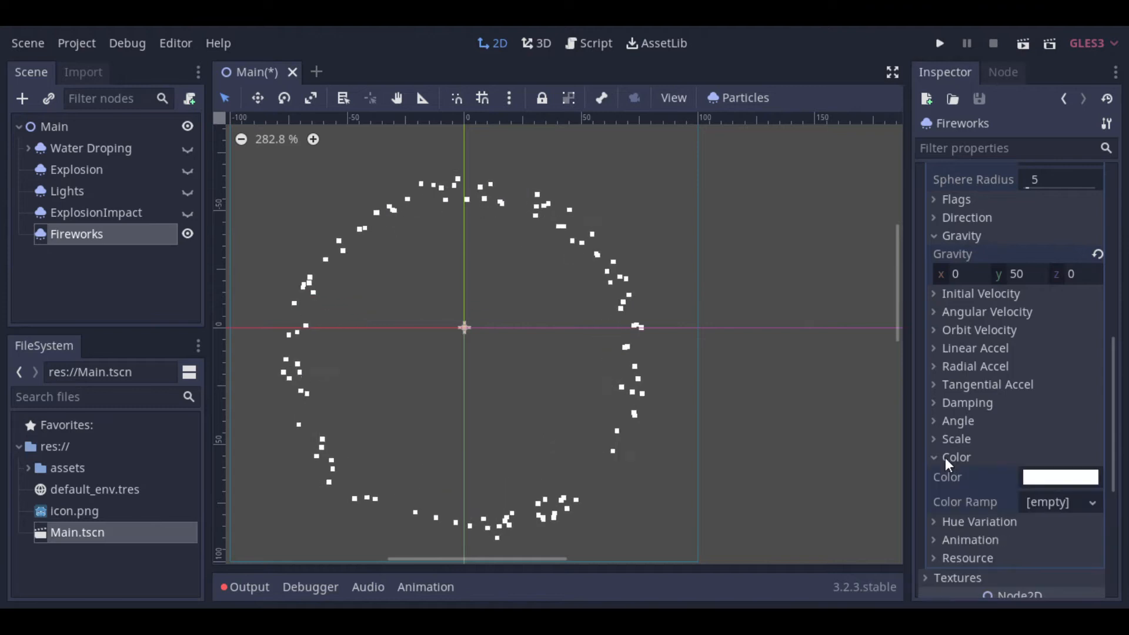
{"action": "left_click", "coordinate": [1034, 477]}
{"action": "left_click_drag", "start_coordinate": [981, 210], "coordinate": [996, 71]}
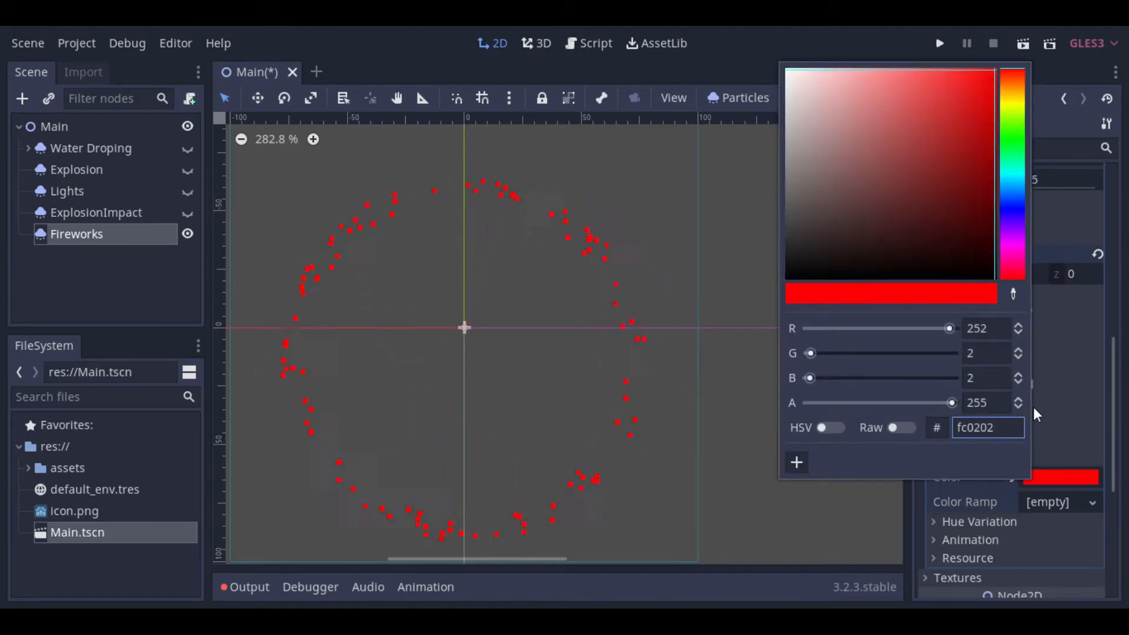
{"action": "left_click", "coordinate": [1008, 482]}
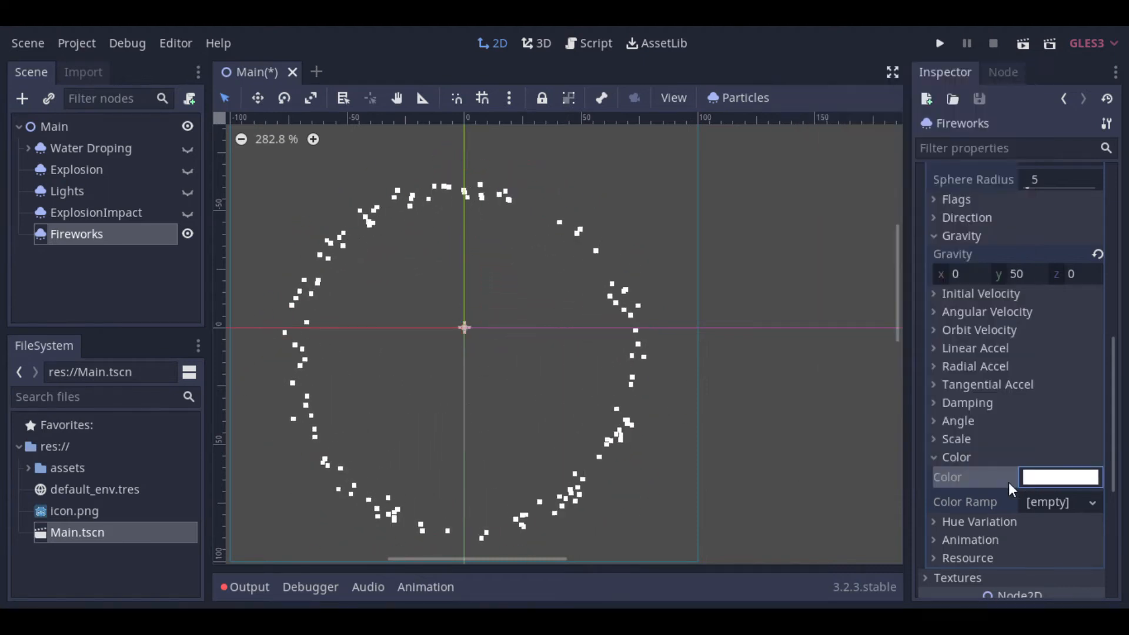
Step: Assign a new GradientTexture to the color ramp and give it a new Gradient, opened for editing
{"action": "left_click", "coordinate": [1067, 505]}
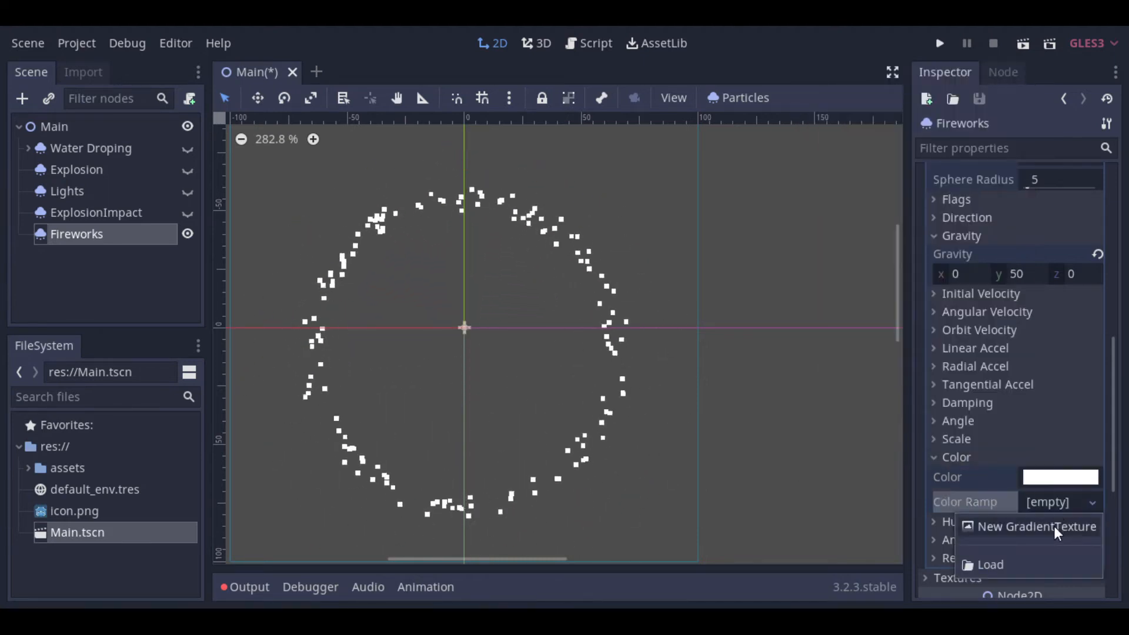
{"action": "left_click", "coordinate": [1053, 525]}
{"action": "left_click", "coordinate": [1049, 479]}
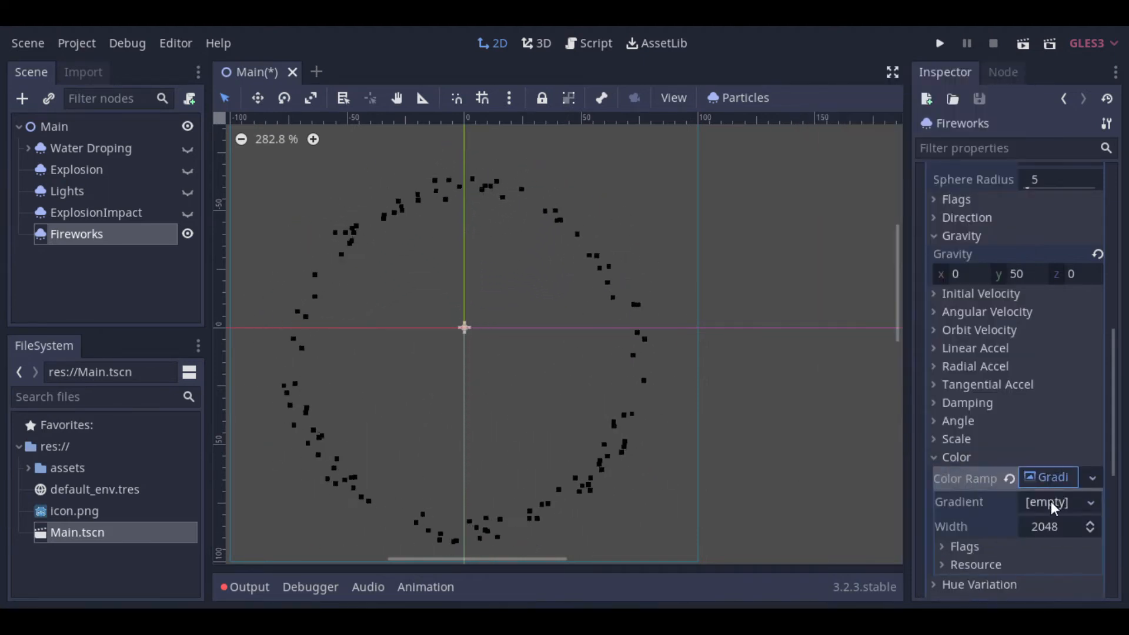
{"action": "left_click", "coordinate": [1050, 477]}
{"action": "left_click", "coordinate": [1050, 477]}
{"action": "scroll", "coordinate": [1050, 477], "scroll_direction": "down", "scroll_amount": 2}
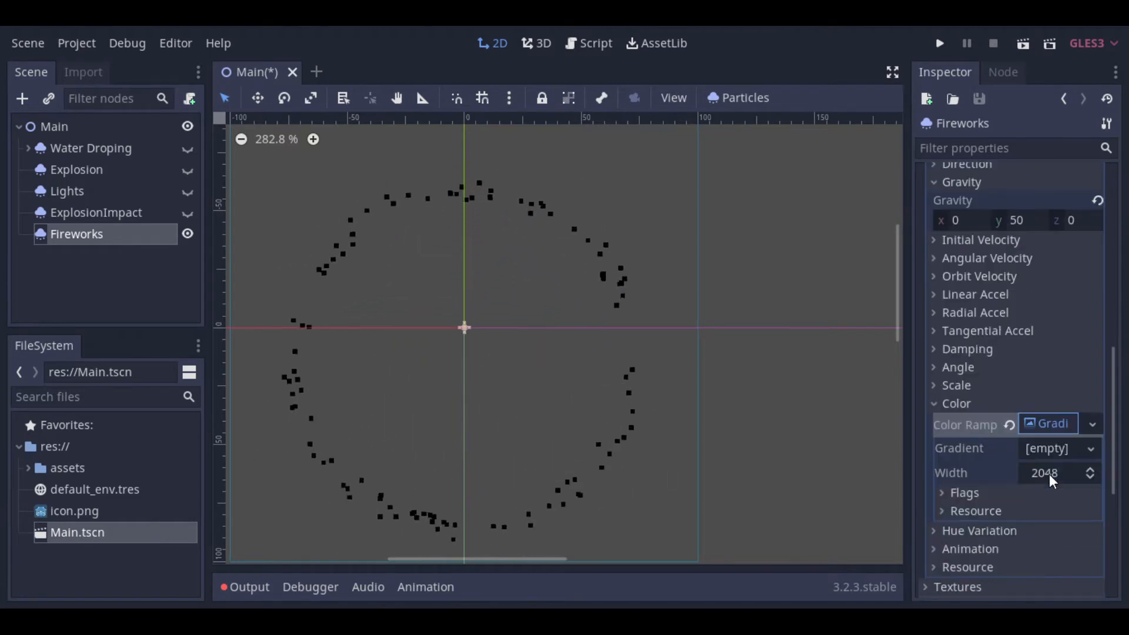
{"action": "left_click", "coordinate": [1039, 448]}
{"action": "left_click", "coordinate": [1036, 471]}
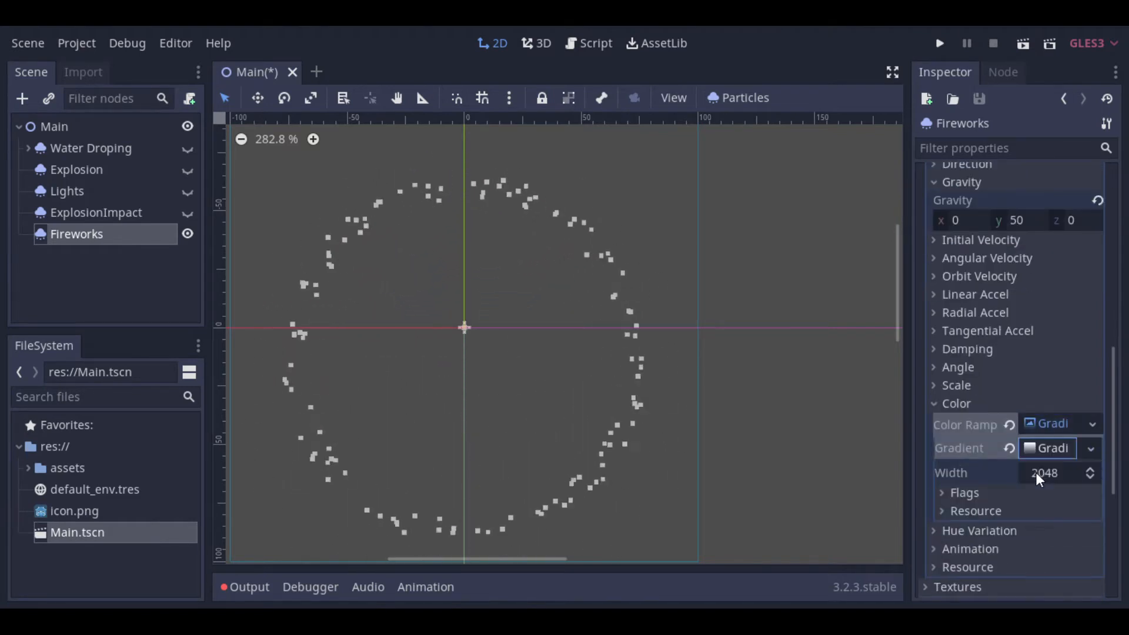
{"action": "left_click", "coordinate": [1045, 453]}
Step: Change the gradient's starting color stop from black to the orange bf850d
{"action": "left_click", "coordinate": [938, 495]}
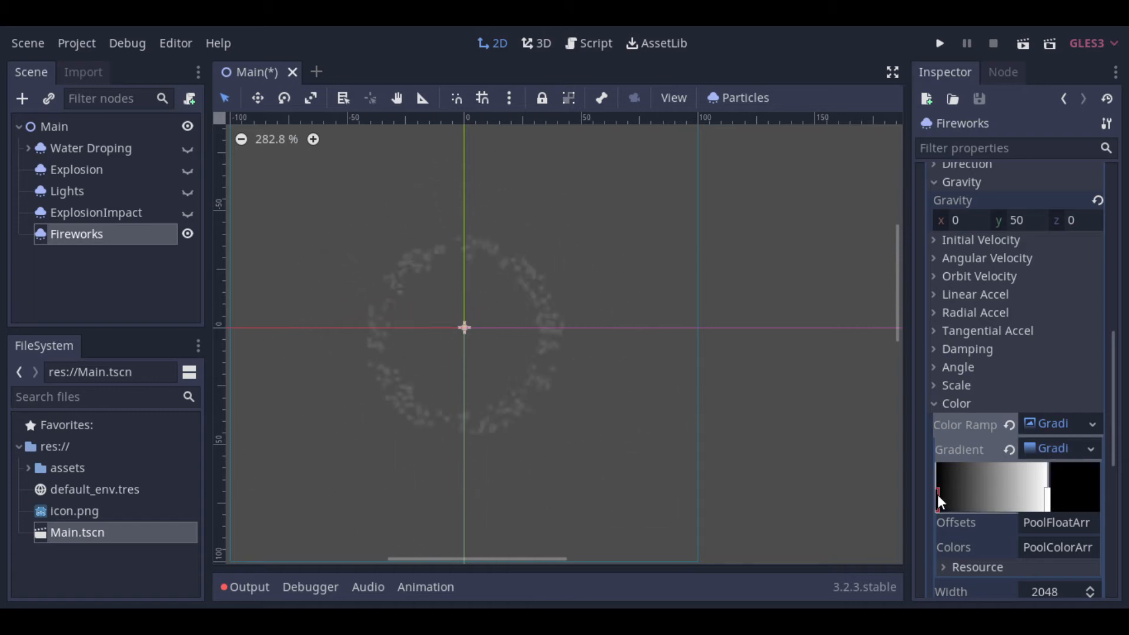
{"action": "left_click", "coordinate": [938, 495]}
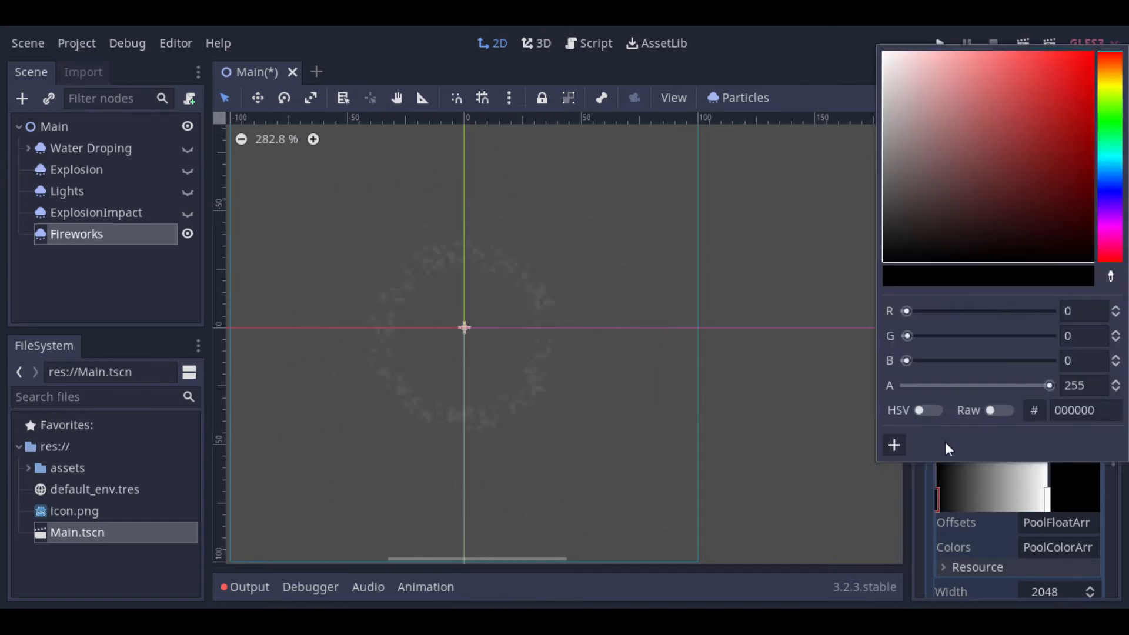
{"action": "left_click", "coordinate": [1079, 104]}
{"action": "left_click_drag", "start_coordinate": [1111, 68], "coordinate": [1116, 76]}
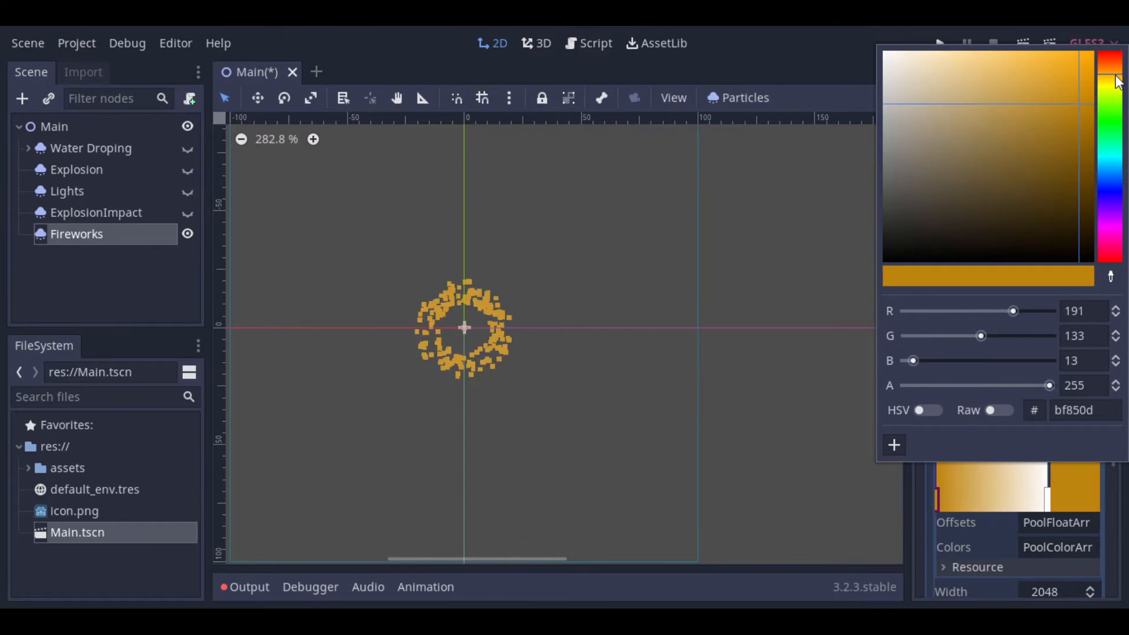
Step: Add a color stop midway along the gradient and color it light green 87df8c
{"action": "left_click", "coordinate": [993, 499]}
{"action": "left_click", "coordinate": [993, 499]}
{"action": "left_click", "coordinate": [1109, 123]}
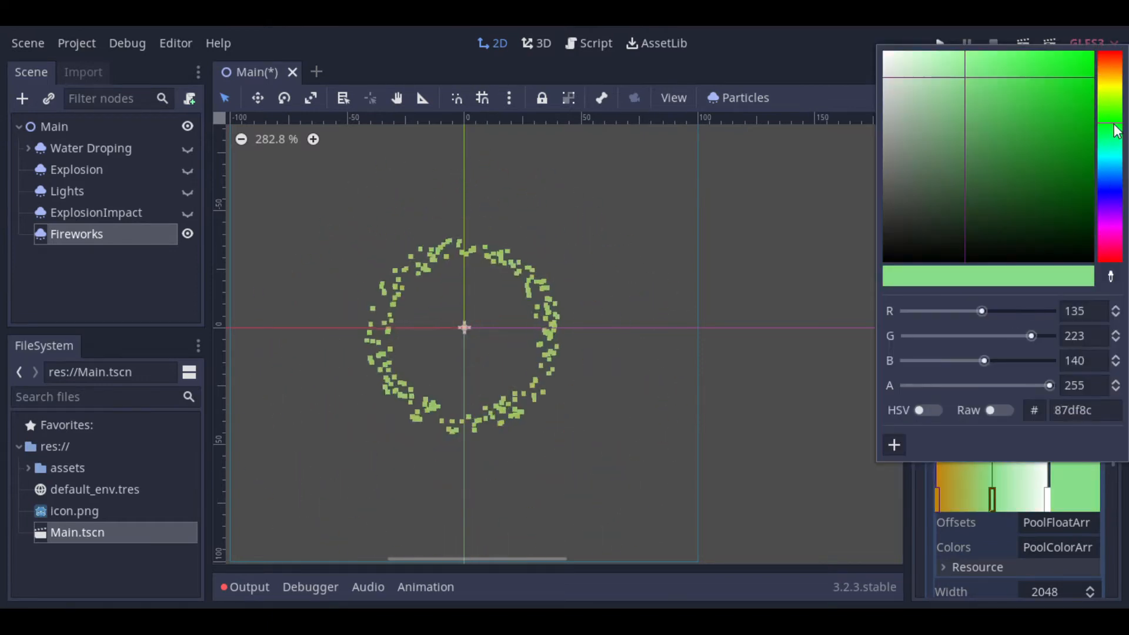
Step: Color the gradient's end stop bright red and collapse the material's Color properties
{"action": "double_click", "coordinate": [1047, 501]}
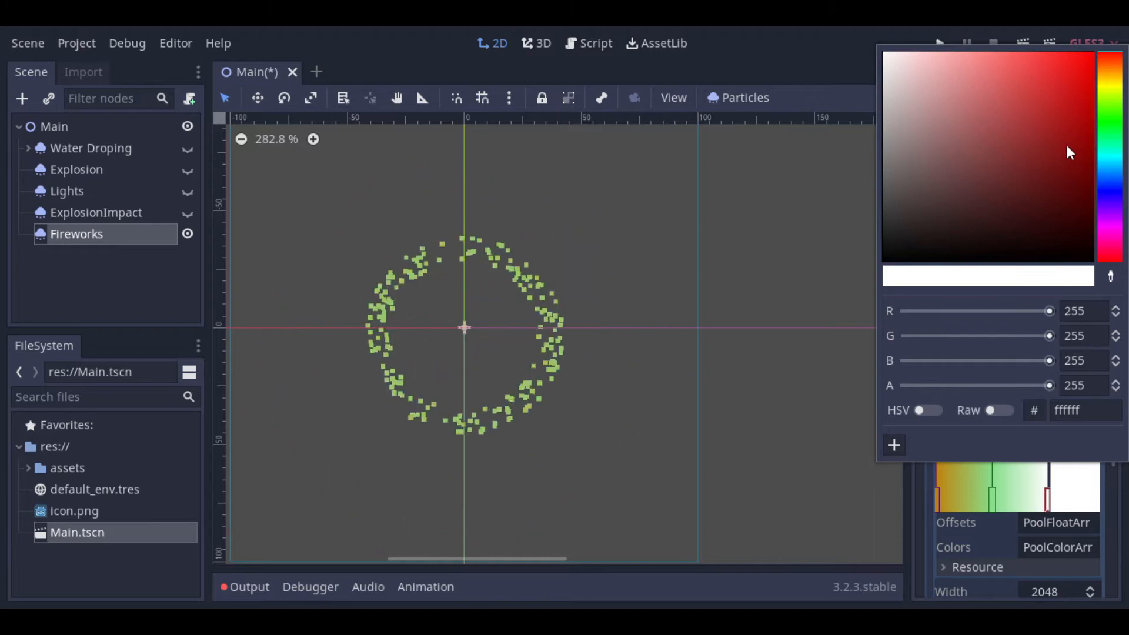
{"action": "left_click_drag", "start_coordinate": [1075, 108], "coordinate": [1098, 50]}
{"action": "left_click", "coordinate": [1004, 523]}
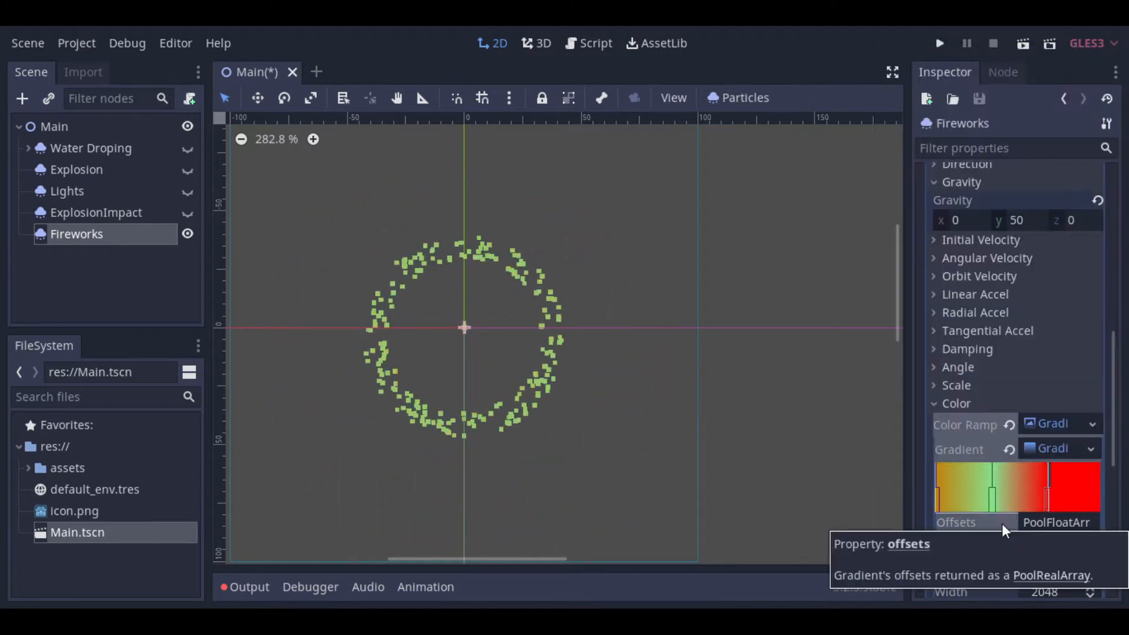
{"action": "left_click_drag", "start_coordinate": [997, 472], "coordinate": [988, 464]}
{"action": "left_click", "coordinate": [937, 401]}
{"action": "scroll", "coordinate": [377, 331], "scroll_direction": "down", "scroll_amount": 6}
{"action": "scroll", "coordinate": [359, 332], "scroll_direction": "down", "scroll_amount": 7}
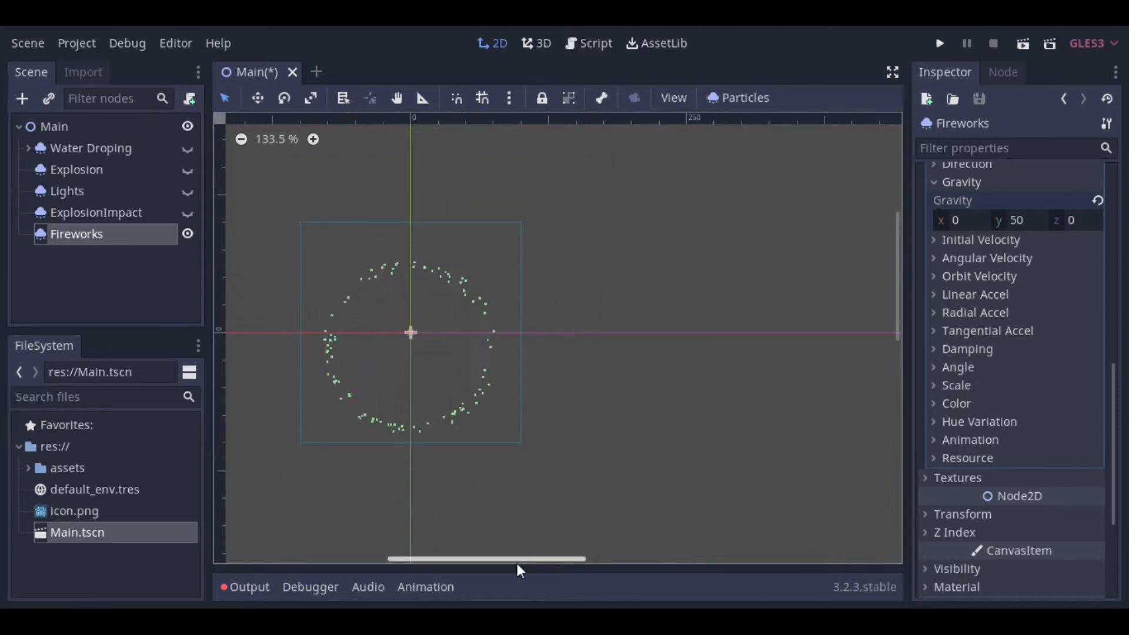
Step: Duplicate the Fireworks node and make the copy's sub-resources unique
{"action": "left_click_drag", "start_coordinate": [509, 562], "coordinate": [488, 562]}
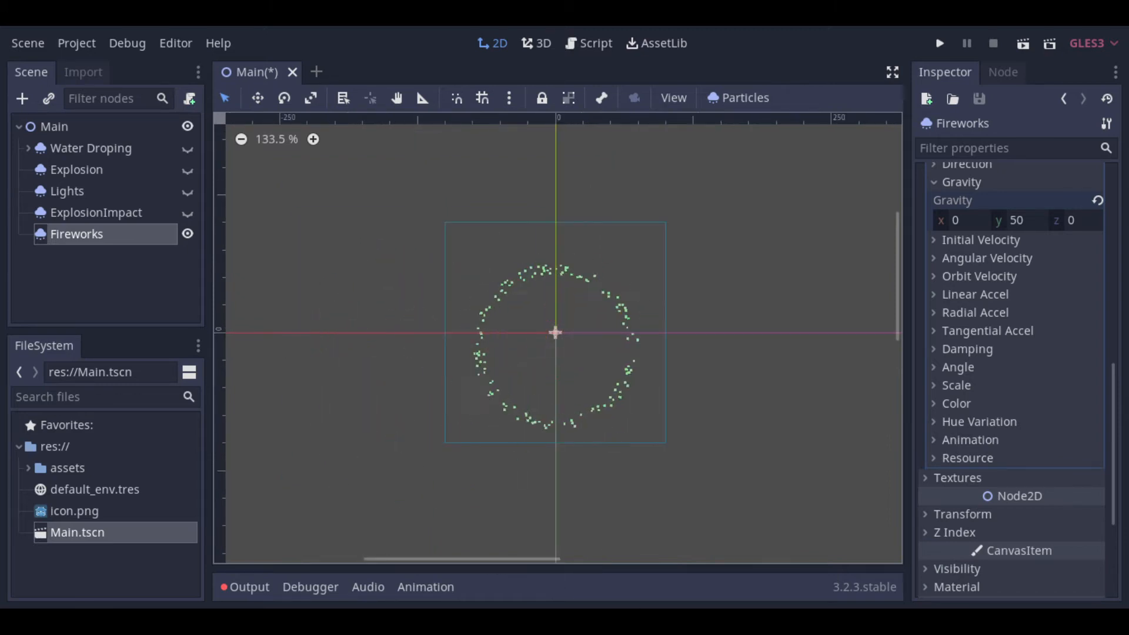
{"action": "left_click", "coordinate": [100, 252]}
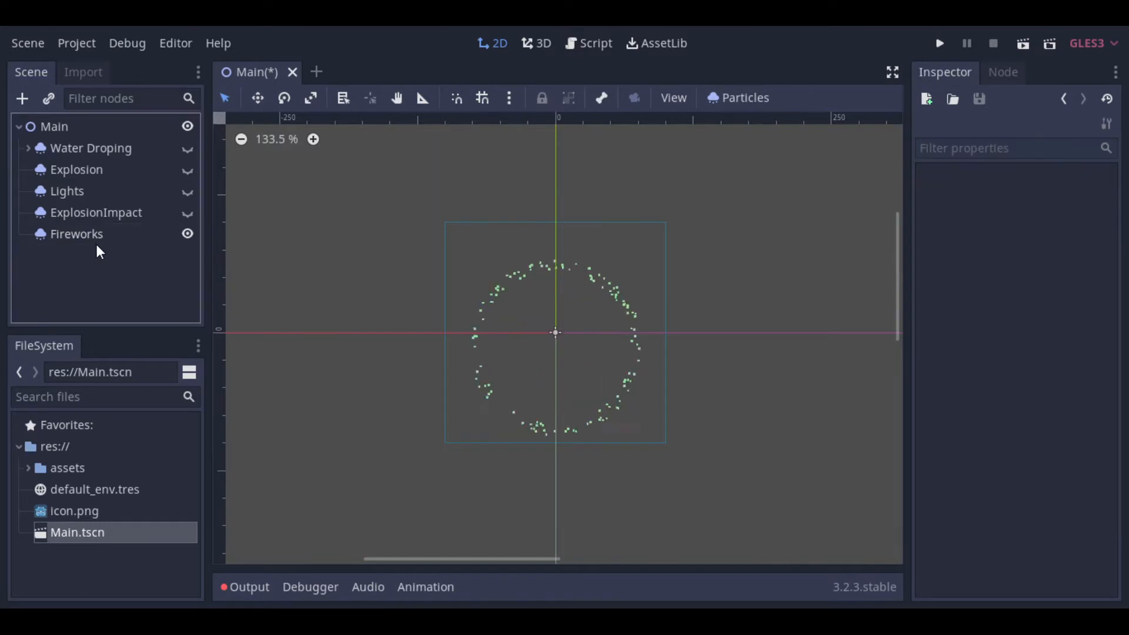
{"action": "left_click", "coordinate": [90, 232]}
{"action": "right_click", "coordinate": [90, 232]}
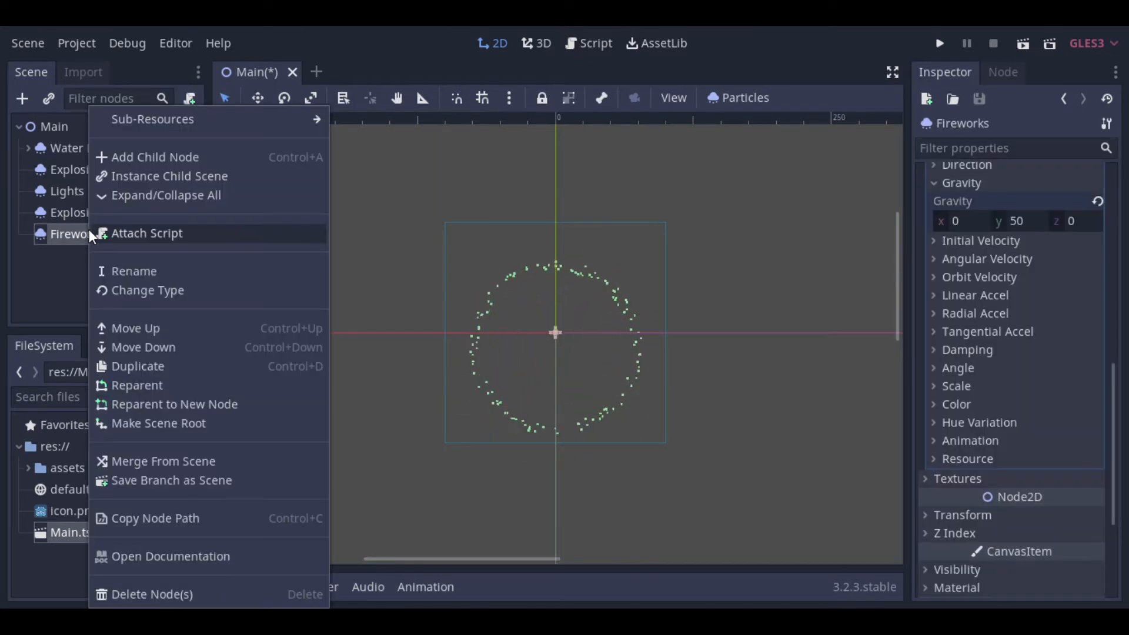
{"action": "left_click", "coordinate": [147, 366]}
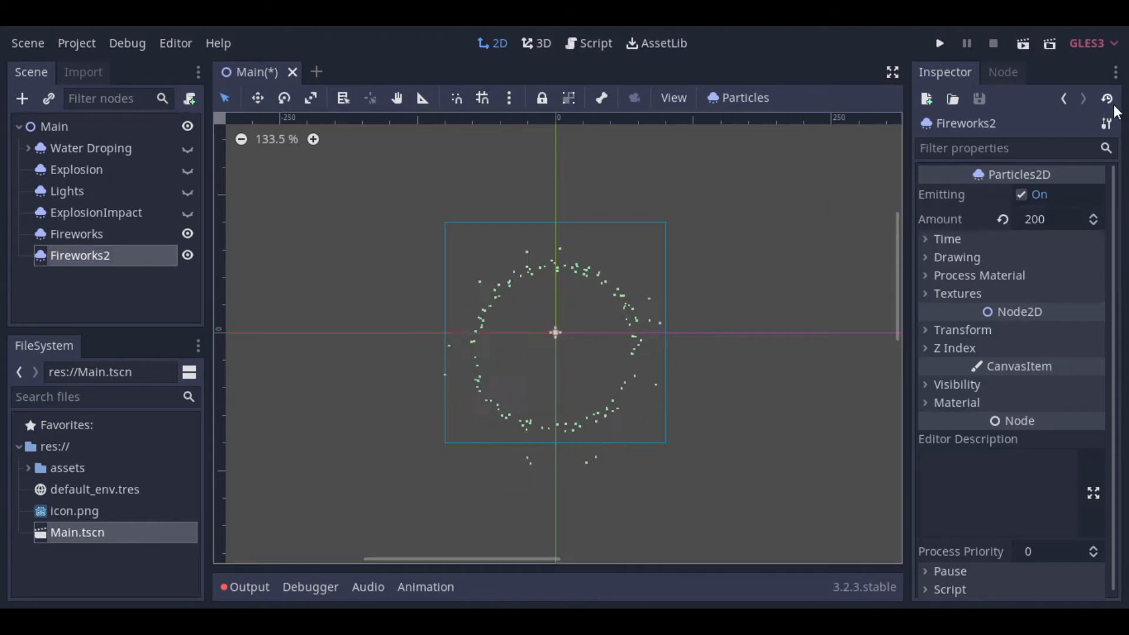
{"action": "left_click", "coordinate": [1106, 123]}
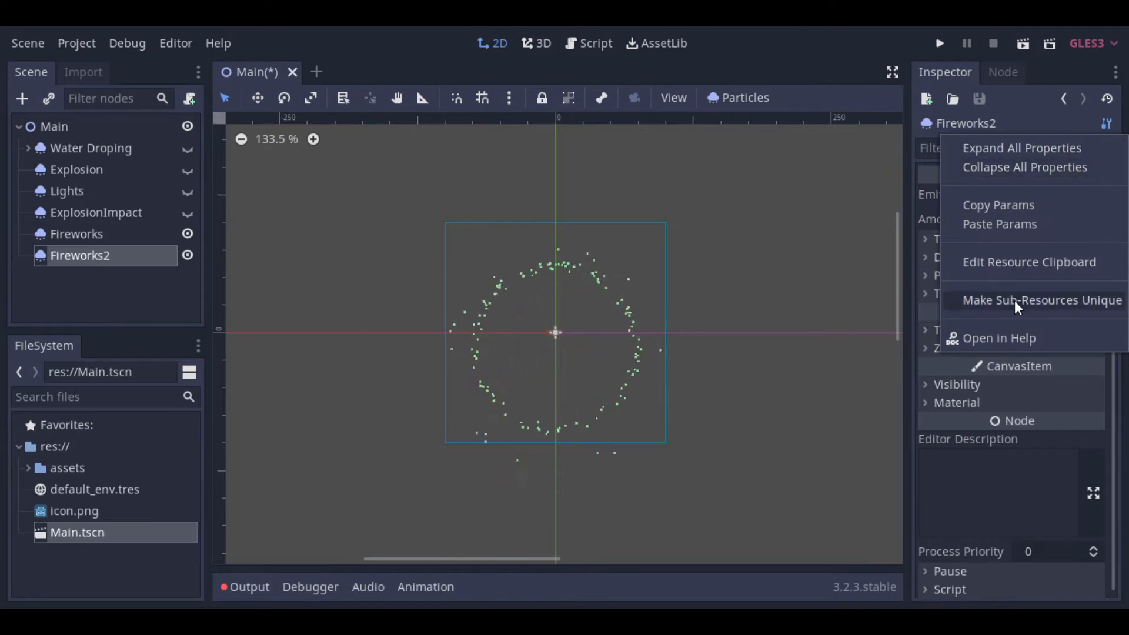
{"action": "left_click", "coordinate": [1042, 298]}
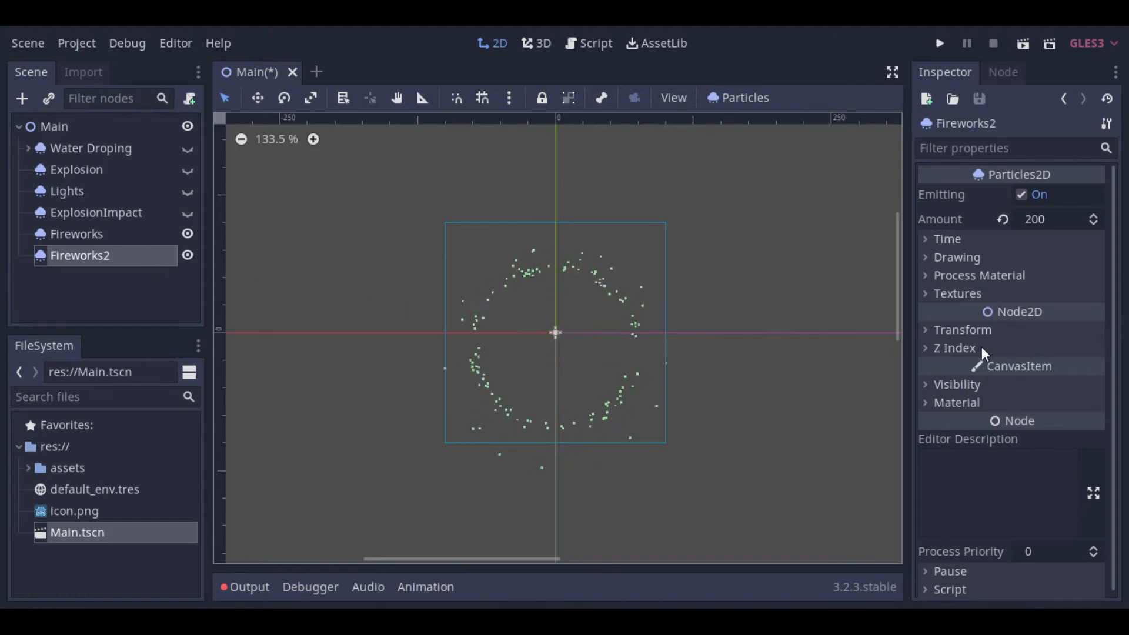
Step: In the Fireworks2 process material, set the hue variation to 1 and its variation randomness to 0.2
{"action": "left_click", "coordinate": [969, 275]}
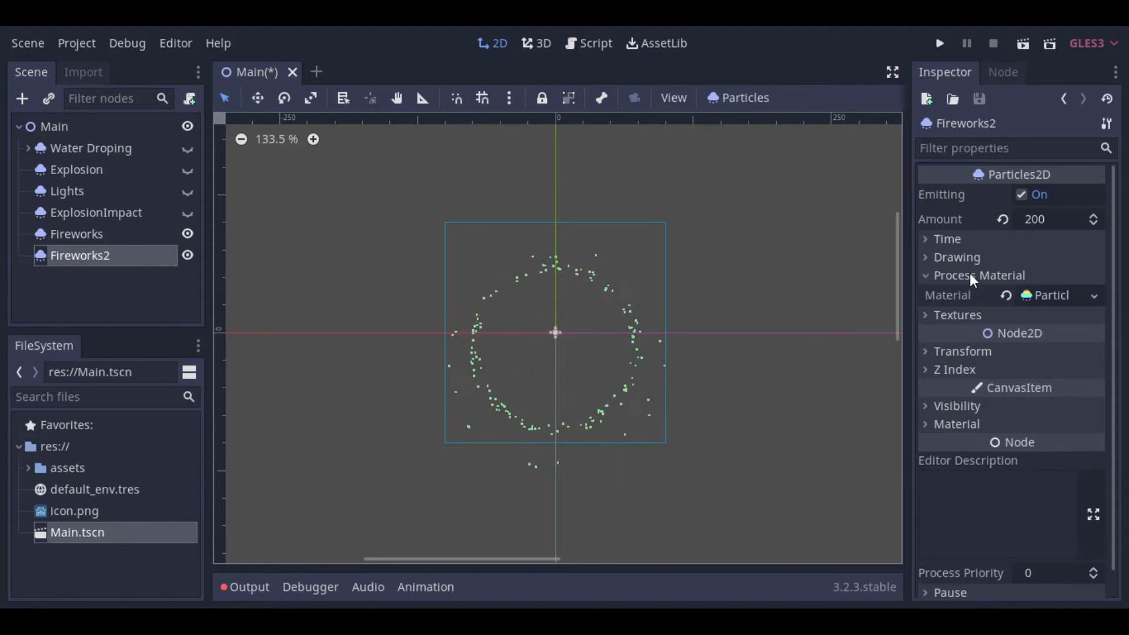
{"action": "left_click", "coordinate": [1045, 294]}
{"action": "scroll", "coordinate": [1024, 407], "scroll_direction": "down", "scroll_amount": 2}
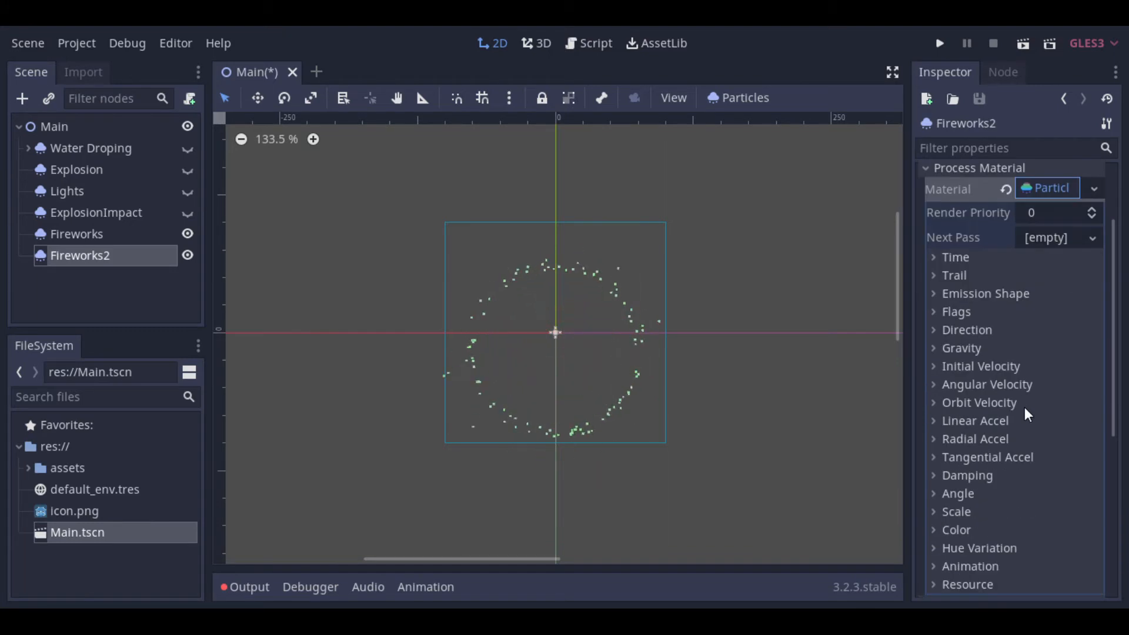
{"action": "scroll", "coordinate": [1024, 407], "scroll_direction": "down", "scroll_amount": 2}
{"action": "left_click", "coordinate": [947, 496]}
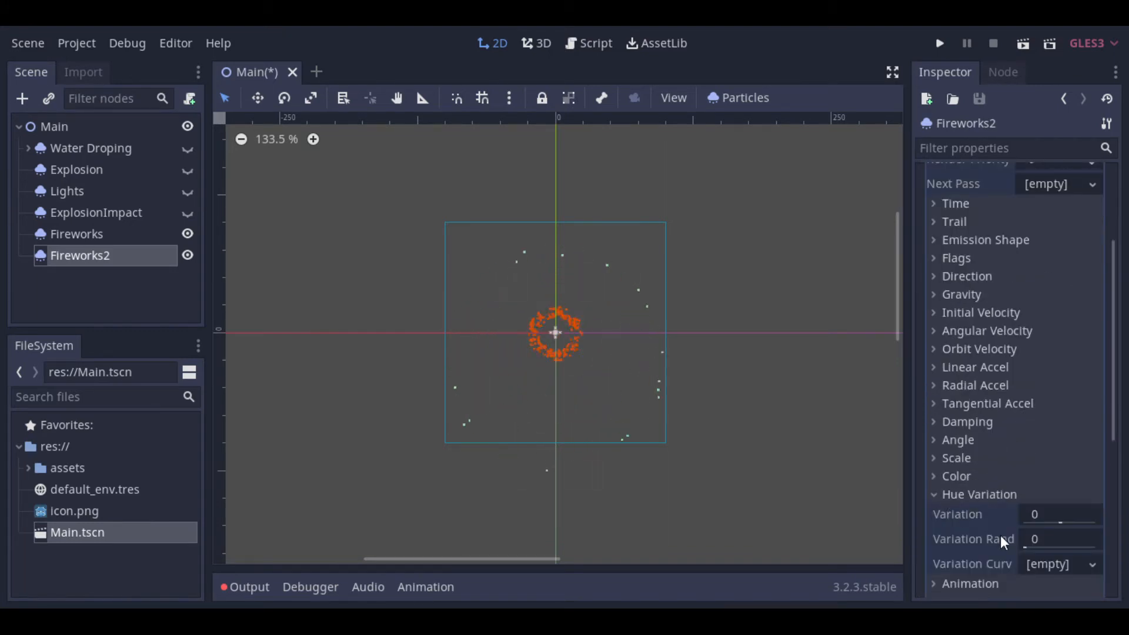
{"action": "left_click", "coordinate": [1070, 538]}
{"action": "type", "text": ".2"}
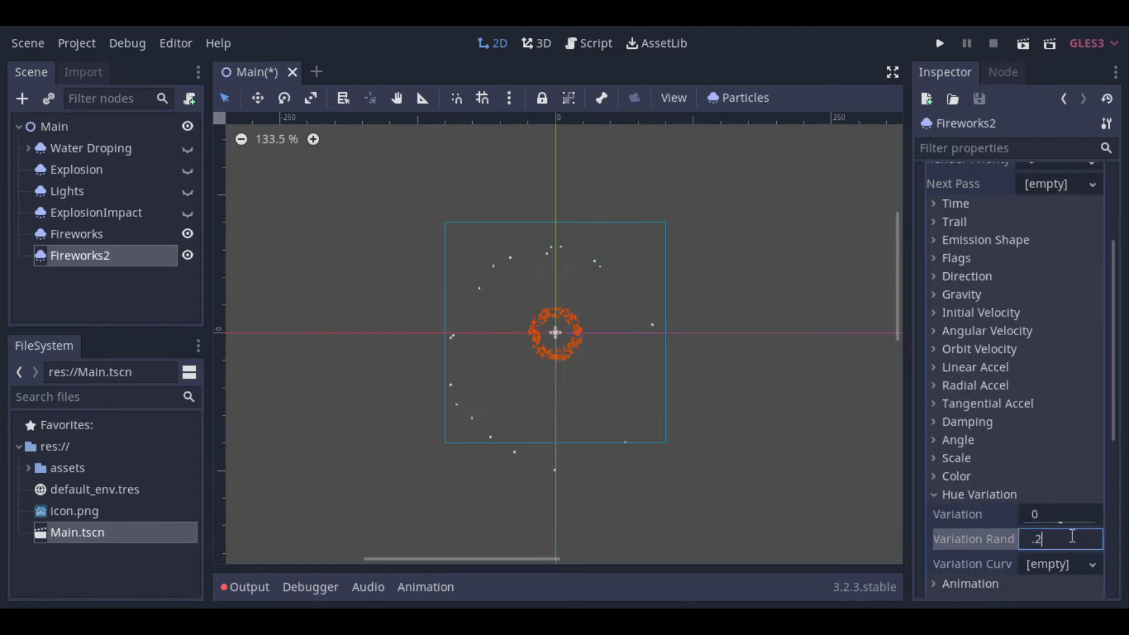
{"action": "key", "text": "shift+Tab"}
{"action": "type", "text": "1"}
{"action": "key", "text": "Tab"}
{"action": "key", "text": "shift+Tab"}
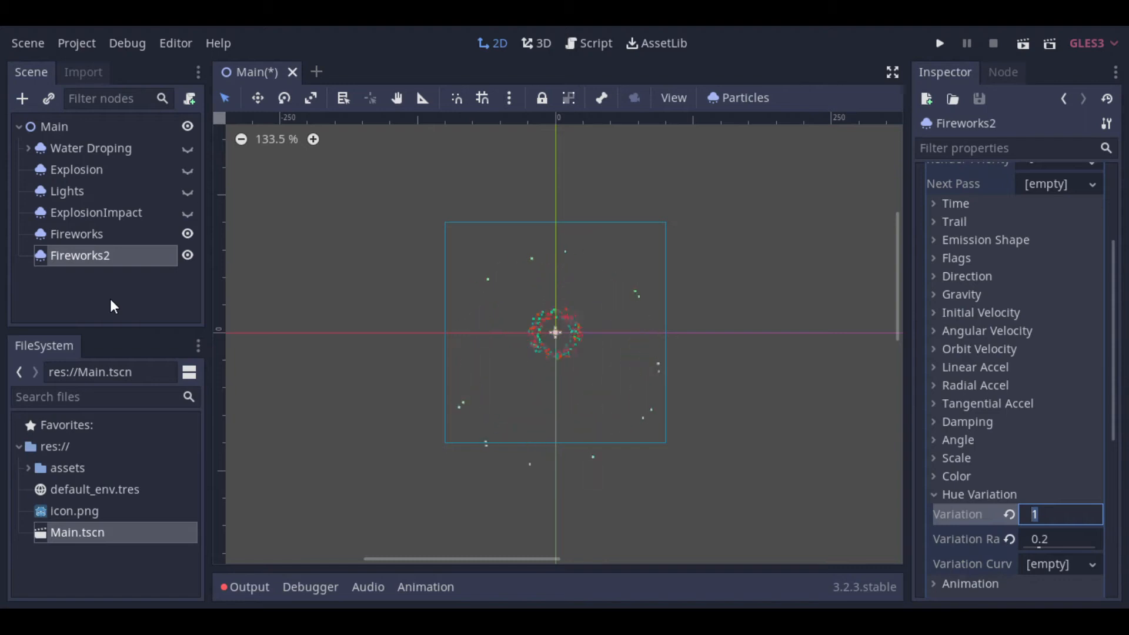
Step: Set the Fireworks2 node's X position to 50 and start entering a negative Y position
{"action": "left_click", "coordinate": [88, 234]}
{"action": "left_click", "coordinate": [85, 252]}
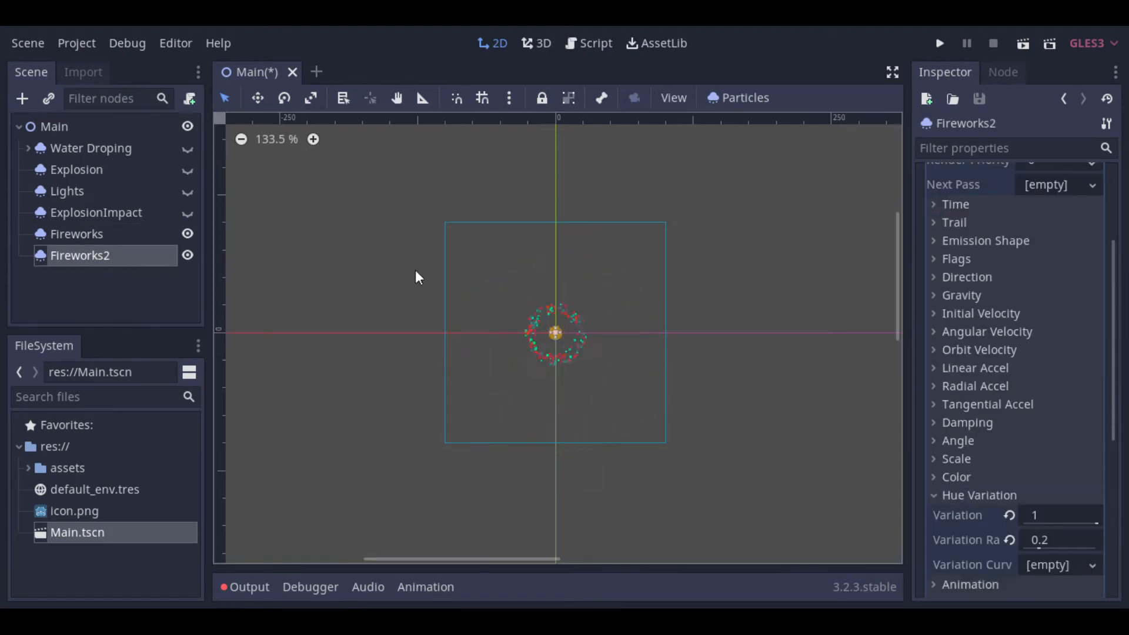
{"action": "scroll", "coordinate": [990, 348], "scroll_direction": "up", "scroll_amount": 4}
{"action": "scroll", "coordinate": [948, 370], "scroll_direction": "up", "scroll_amount": 2}
{"action": "left_click", "coordinate": [924, 274]}
{"action": "left_click", "coordinate": [925, 330]}
{"action": "left_click", "coordinate": [1066, 349]}
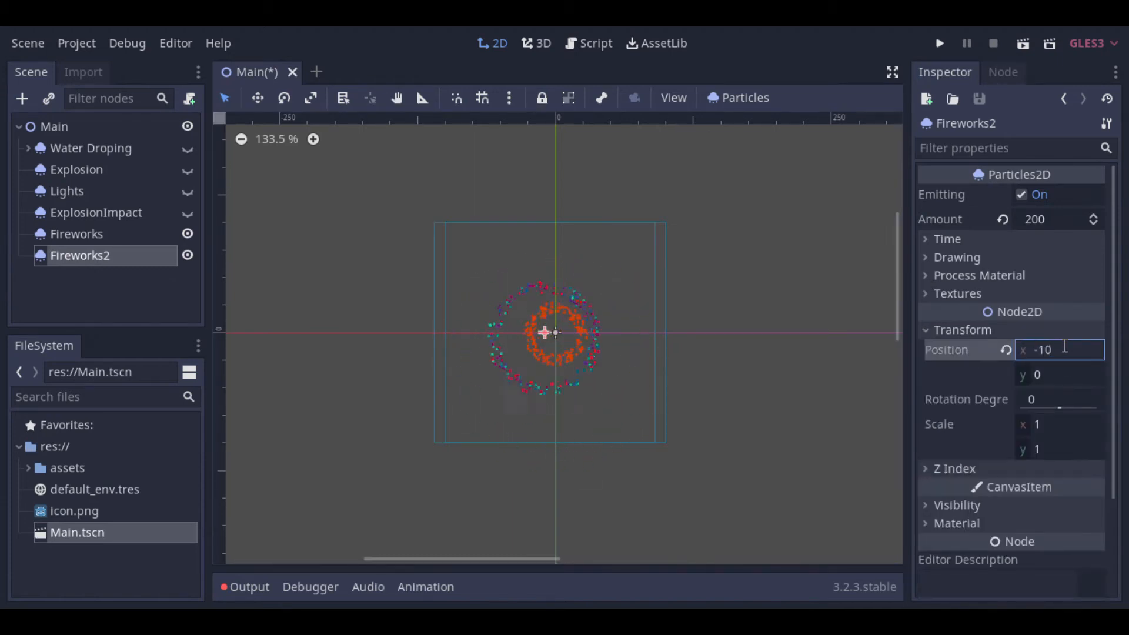
{"action": "left_click", "coordinate": [1063, 356]}
{"action": "type", "text": "200"}
{"action": "key", "text": "Return"}
{"action": "type", "text": "50"}
{"action": "key", "text": "Return"}
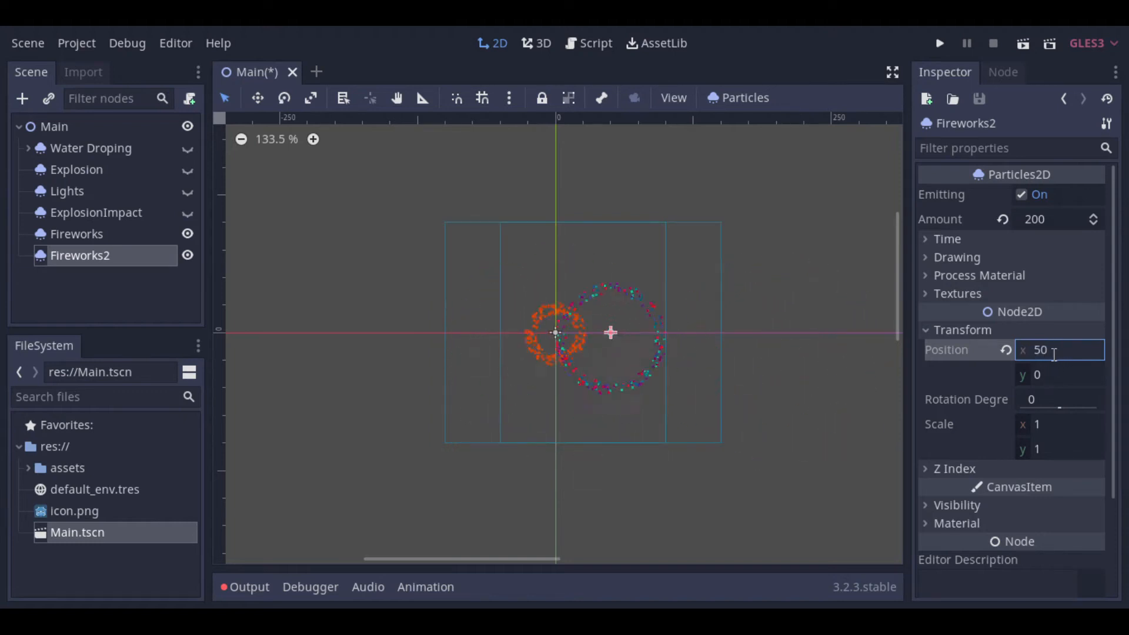
{"action": "left_click", "coordinate": [1061, 372]}
{"action": "type", "text": "-"}
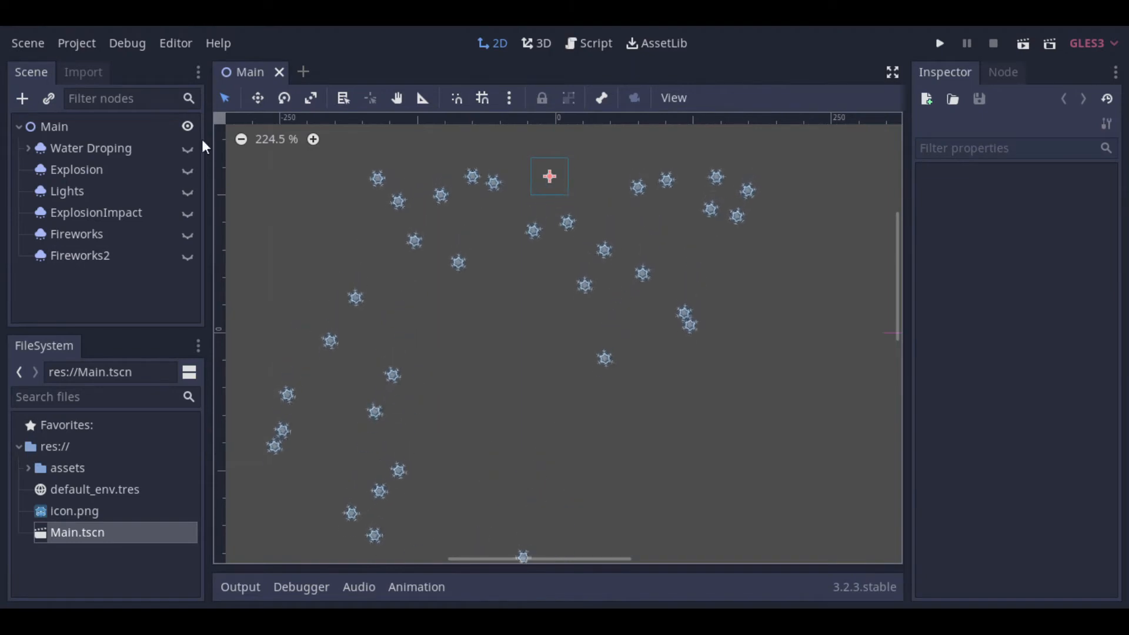
Step: Add a Particles2D child node under Main and rename it Snow
{"action": "right_click", "coordinate": [79, 132]}
{"action": "left_click", "coordinate": [122, 143]}
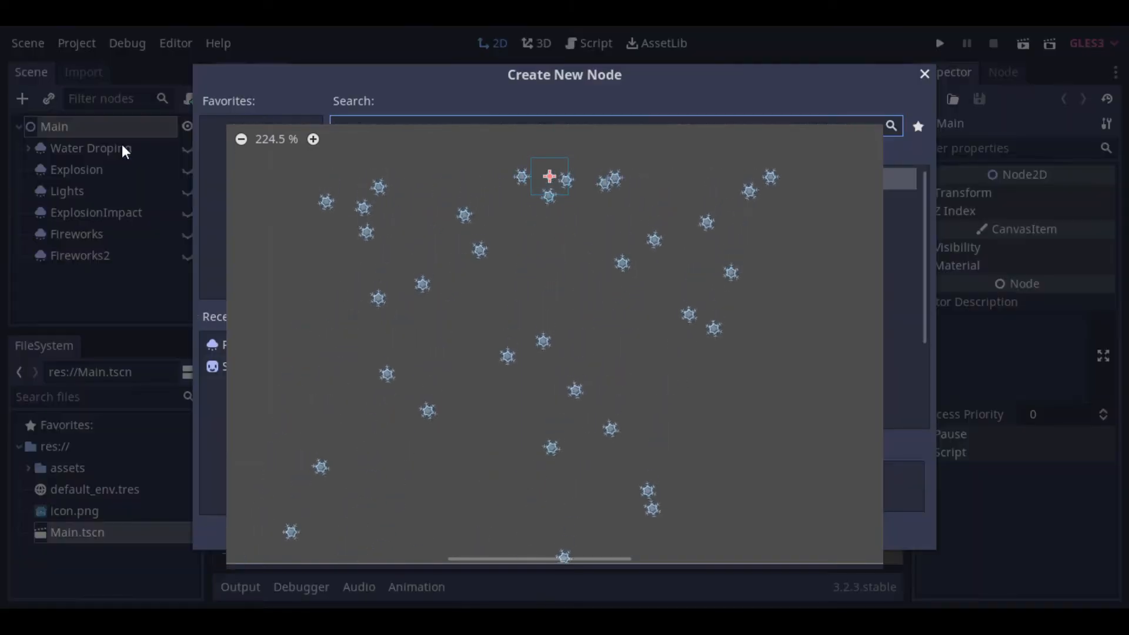
{"action": "type", "text": "parti"}
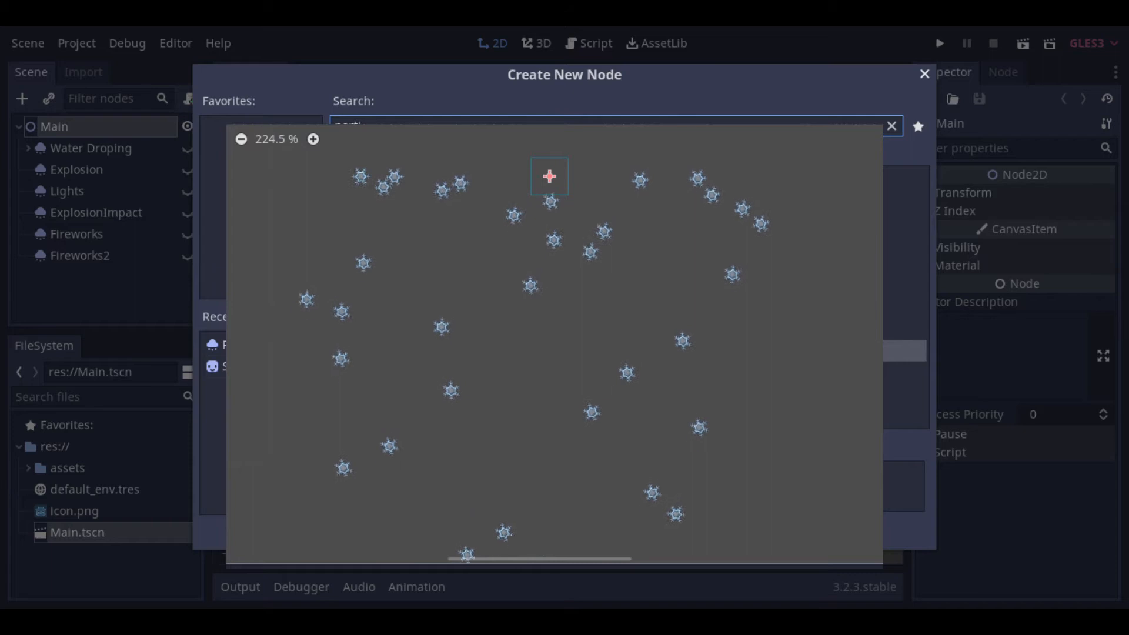
{"action": "key", "text": "Return"}
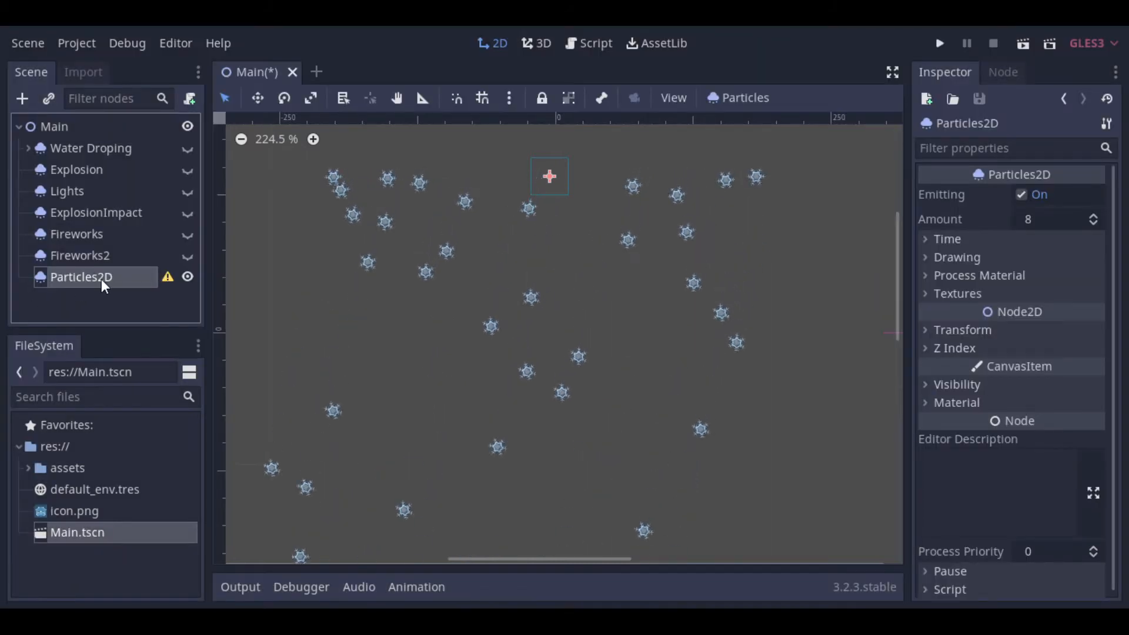
{"action": "double_click", "coordinate": [104, 282]}
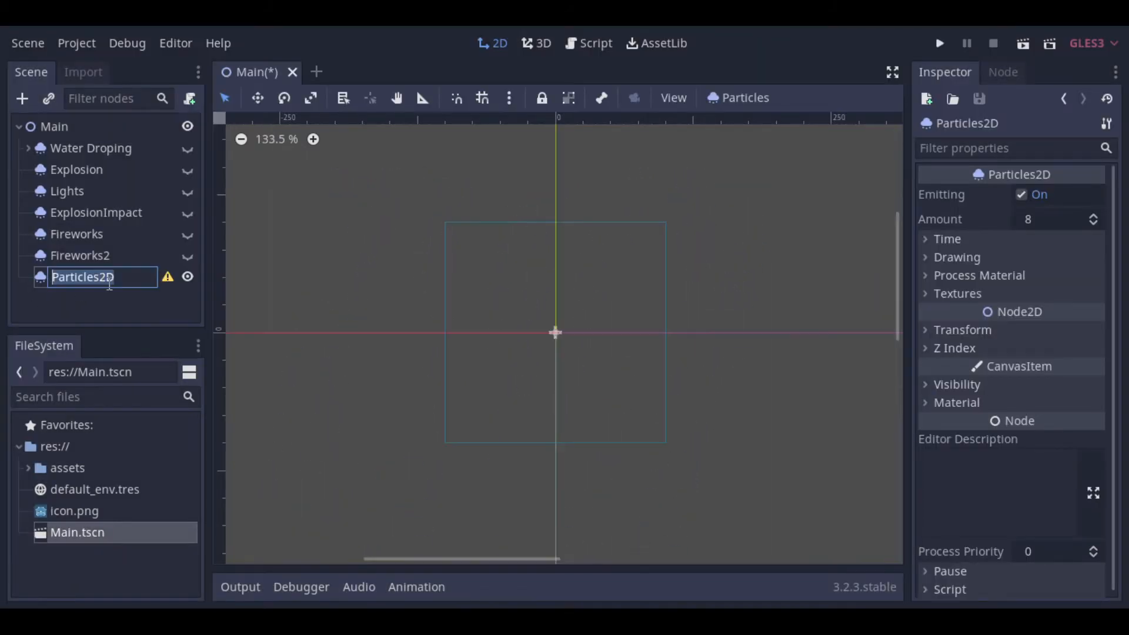
{"action": "type", "text": "Snow"}
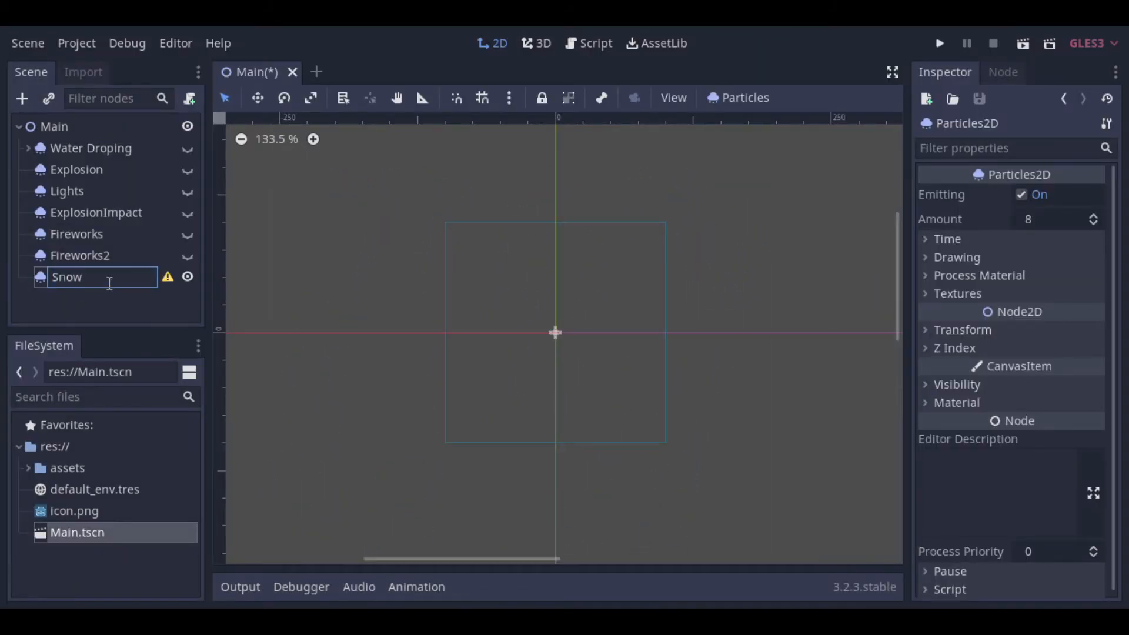
{"action": "left_click", "coordinate": [132, 314]}
{"action": "left_click", "coordinate": [118, 278]}
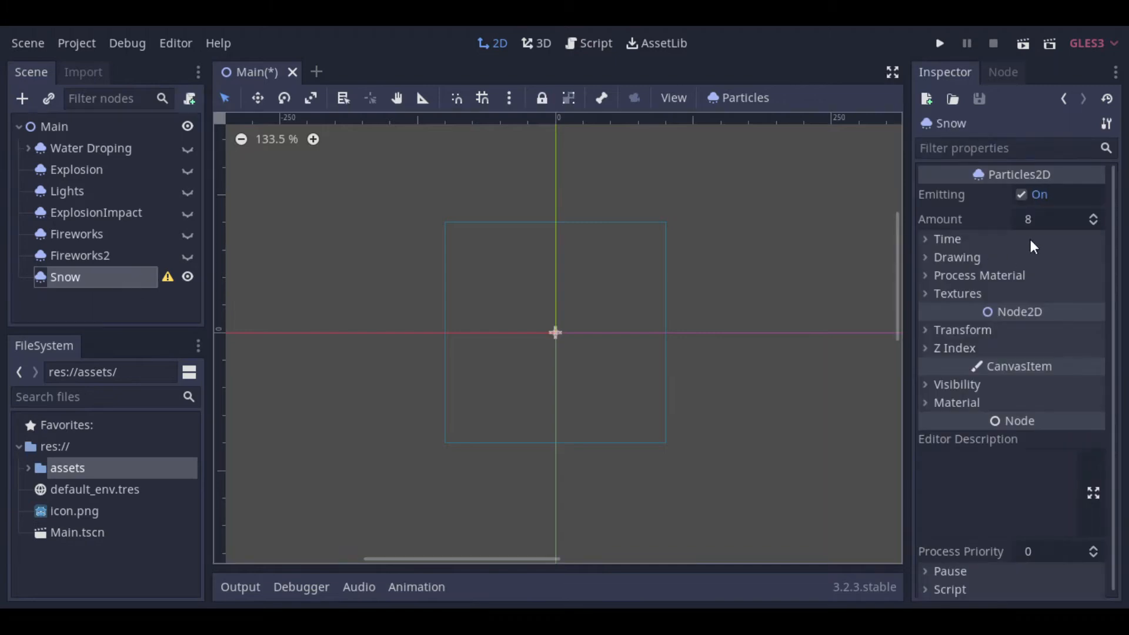
Step: Set the Snow particles' amount to 50, lifetime to 10 and time randomness to 0.3
{"action": "left_click", "coordinate": [1047, 220]}
{"action": "type", "text": "50"}
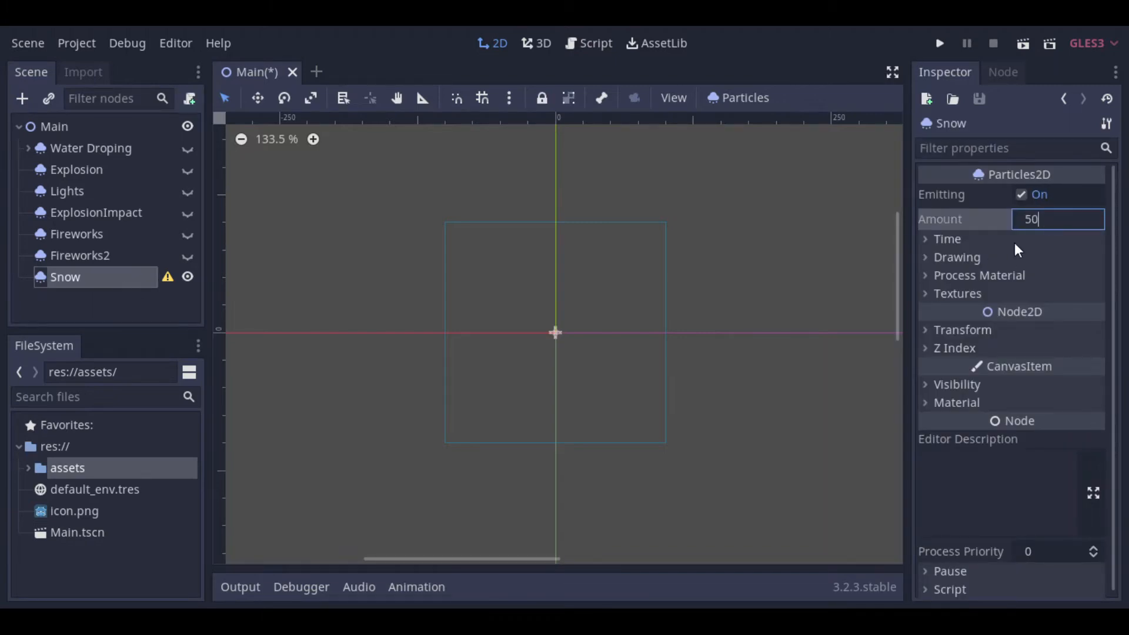
{"action": "left_click", "coordinate": [1014, 241]}
{"action": "left_click", "coordinate": [1047, 257]}
{"action": "type", "text": "0"}
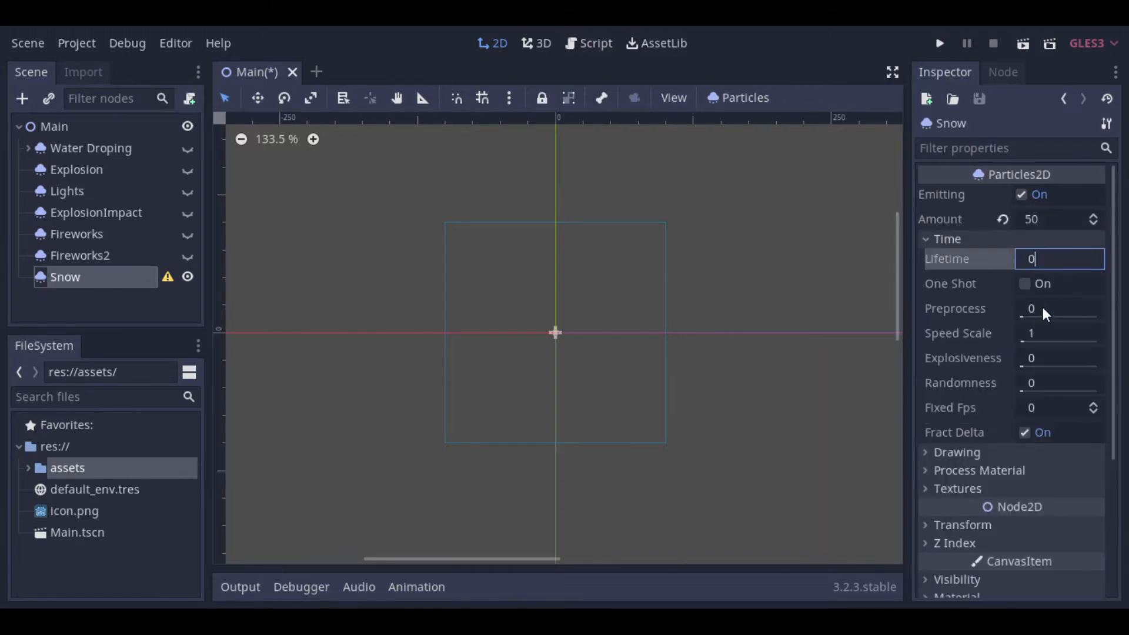
{"action": "left_click_drag", "start_coordinate": [1049, 252], "coordinate": [988, 254]}
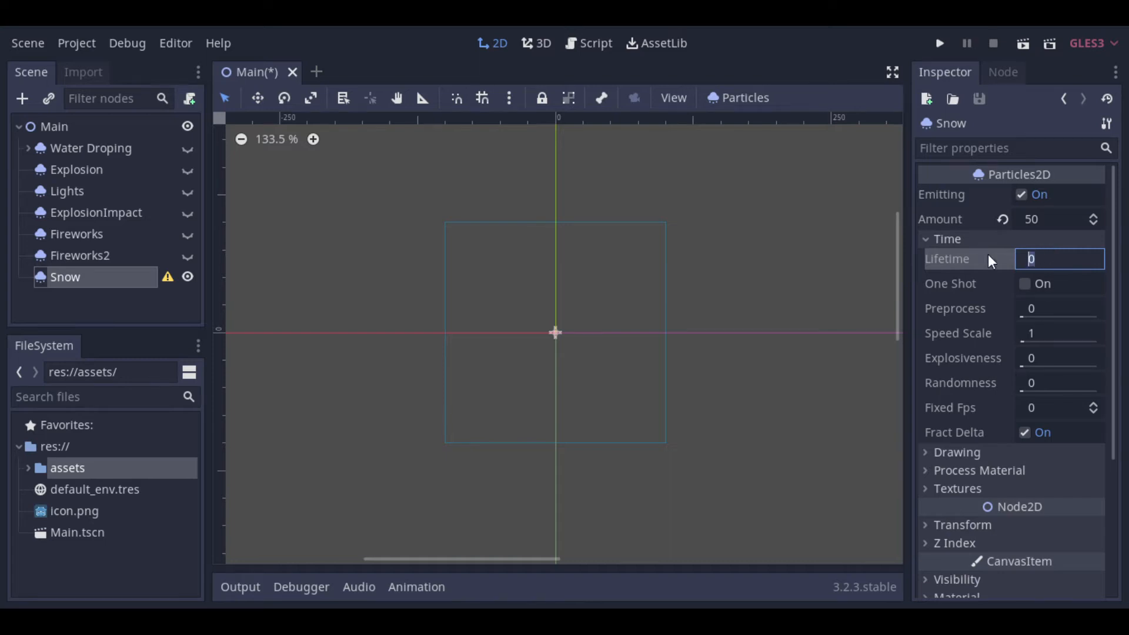
{"action": "left_click", "coordinate": [1040, 381]}
{"action": "type", "text": ".3"}
{"action": "key", "text": "shift+Tab"}
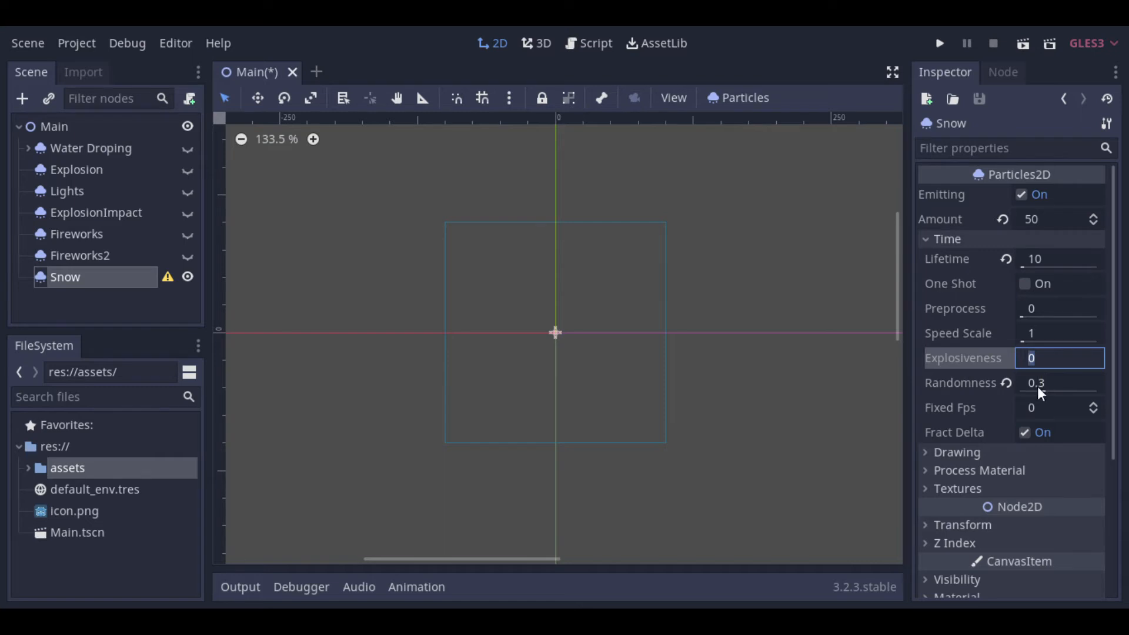
Step: Assign snow_small.png from the assets folder as the Snow node's texture and save the scene
{"action": "left_click", "coordinate": [975, 487]}
{"action": "scroll", "coordinate": [1080, 458], "scroll_direction": "down", "scroll_amount": 2}
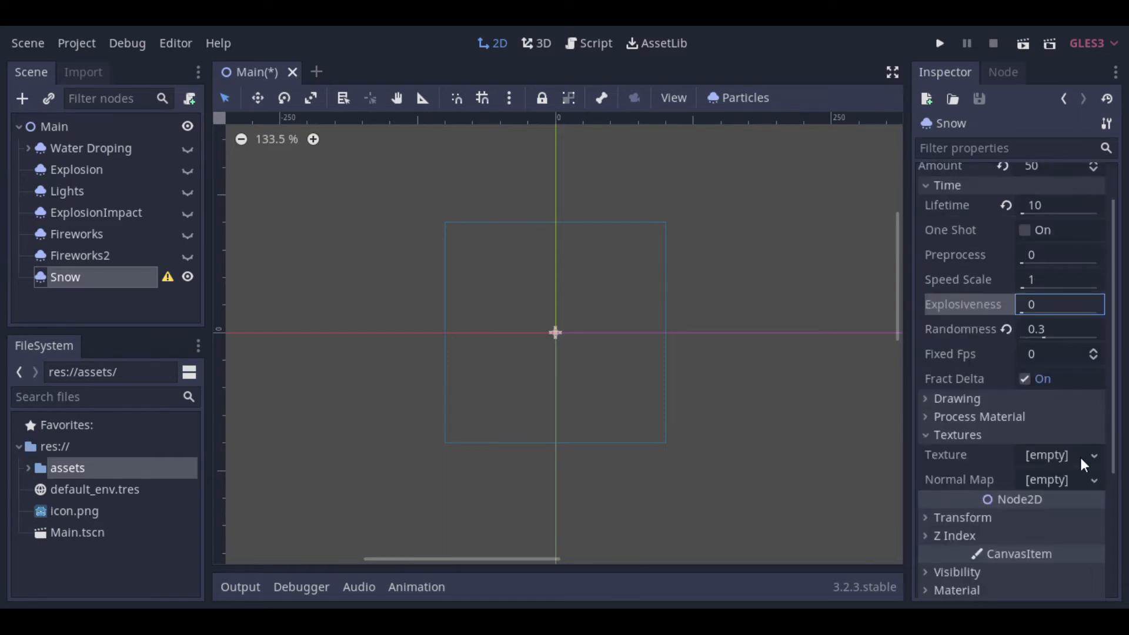
{"action": "left_click", "coordinate": [27, 467]}
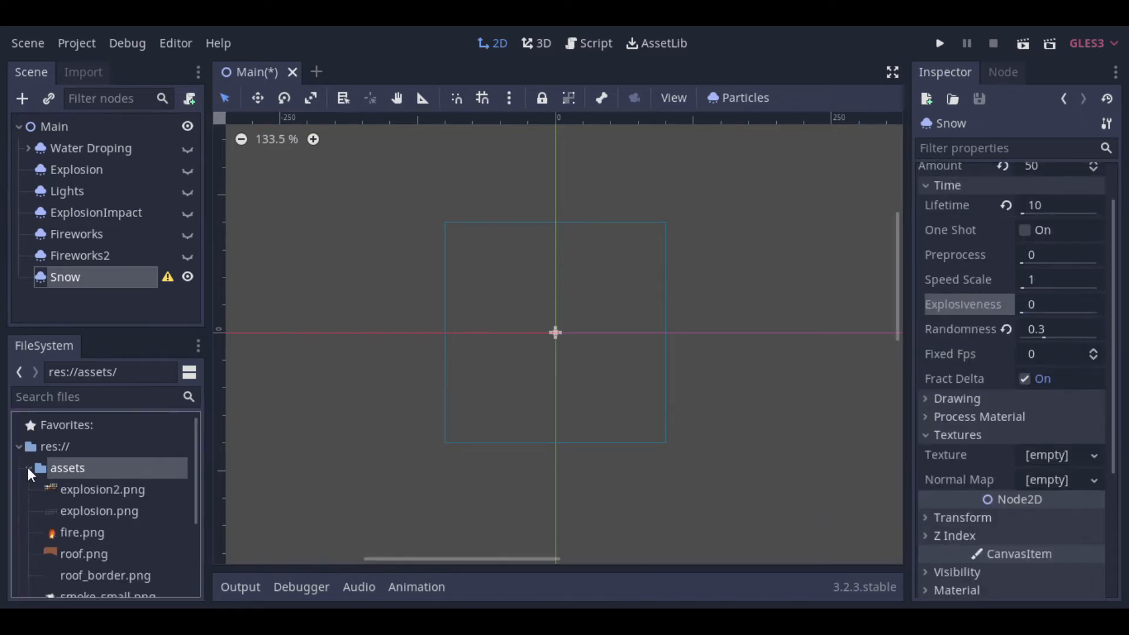
{"action": "scroll", "coordinate": [42, 478], "scroll_direction": "down", "scroll_amount": 2}
{"action": "left_click_drag", "start_coordinate": [104, 578], "coordinate": [1065, 462]}
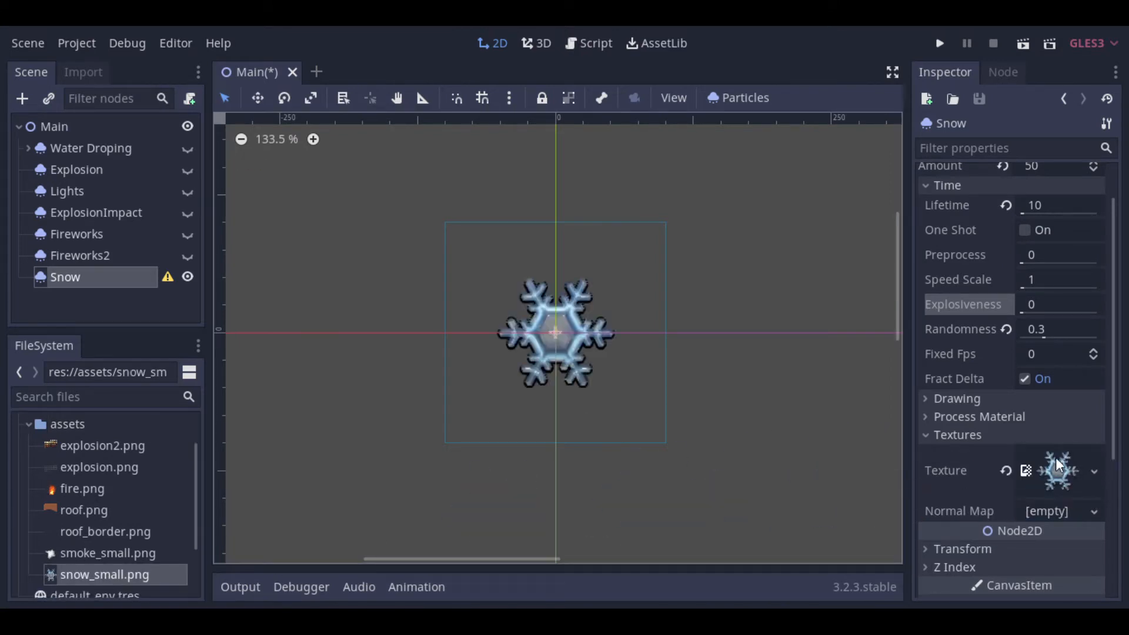
{"action": "left_click", "coordinate": [28, 425]}
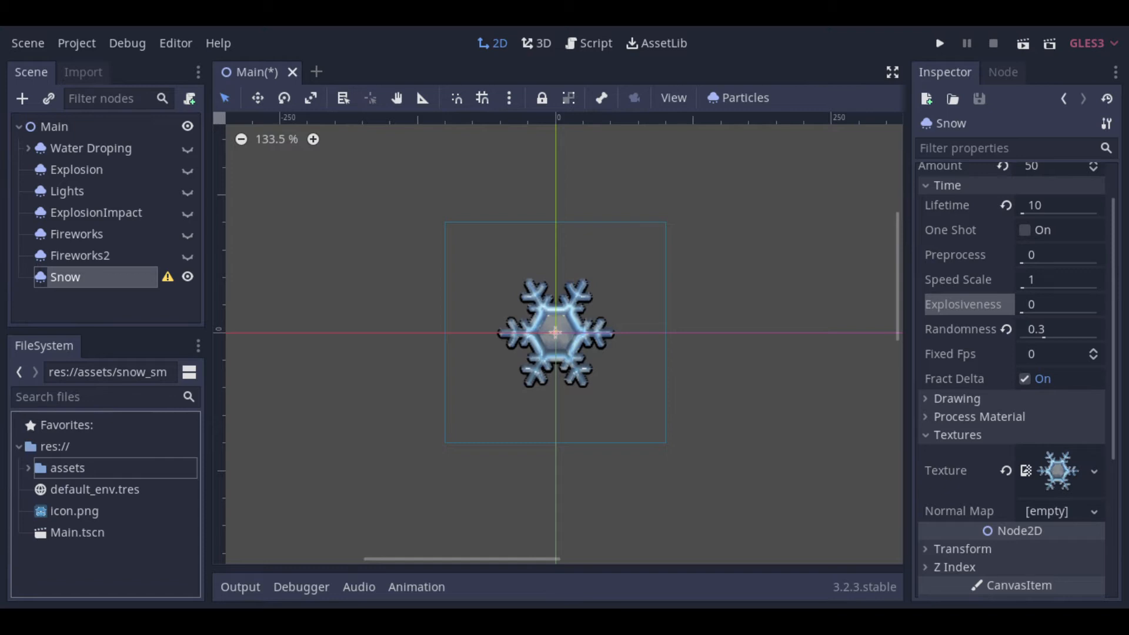
{"action": "key", "text": "ctrl+s"}
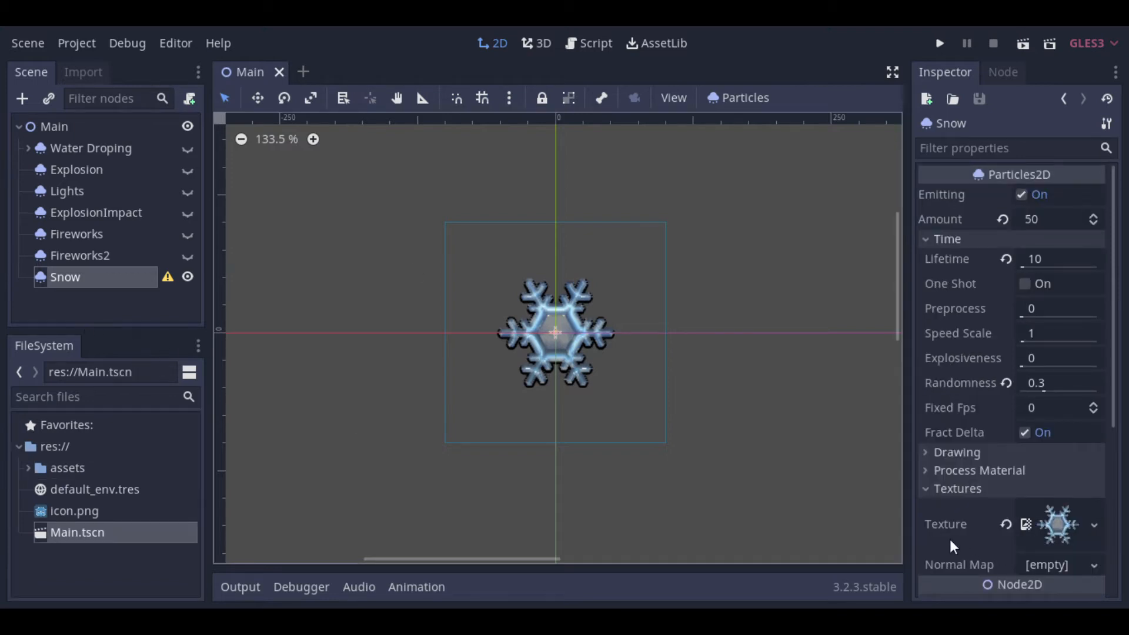
Step: Scale the Snow node to 0.1 on both X and Y in its transform
{"action": "scroll", "coordinate": [961, 547], "scroll_direction": "down", "scroll_amount": 5}
{"action": "left_click", "coordinate": [973, 335]}
{"action": "left_click", "coordinate": [1054, 429]}
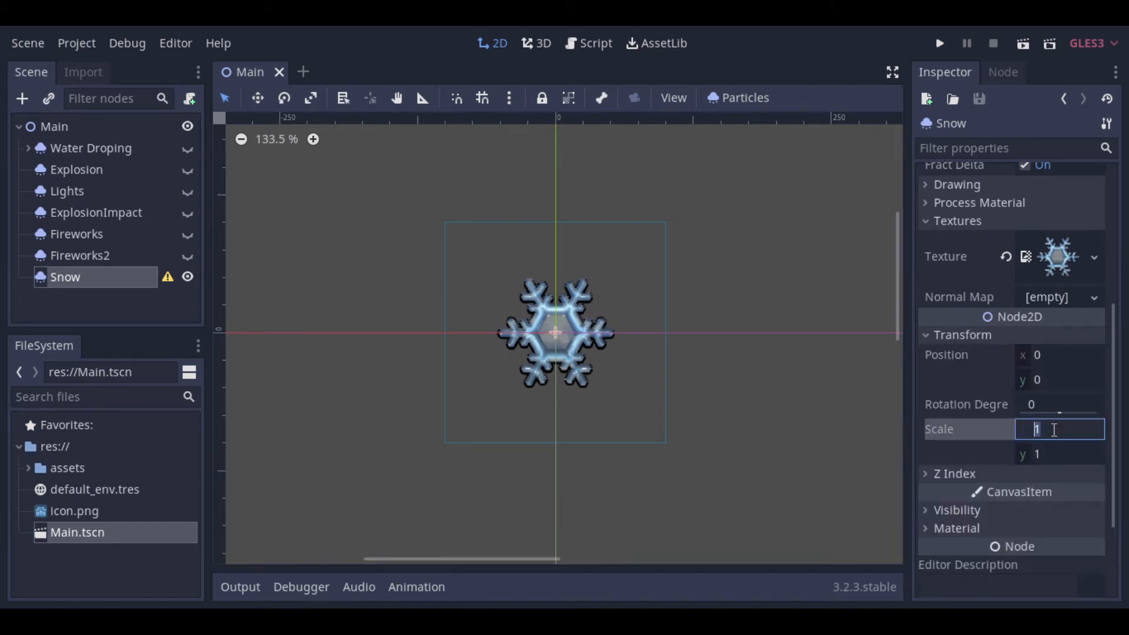
{"action": "type", "text": ".1"}
{"action": "key", "text": "Tab"}
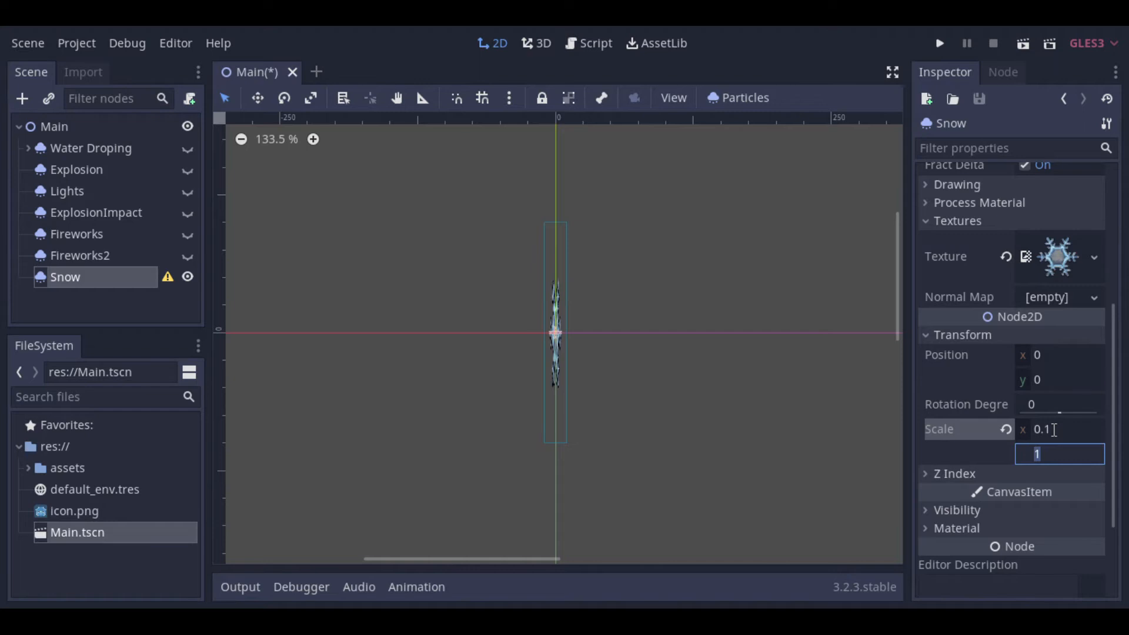
{"action": "type", "text": ".1"}
{"action": "key", "text": "Return"}
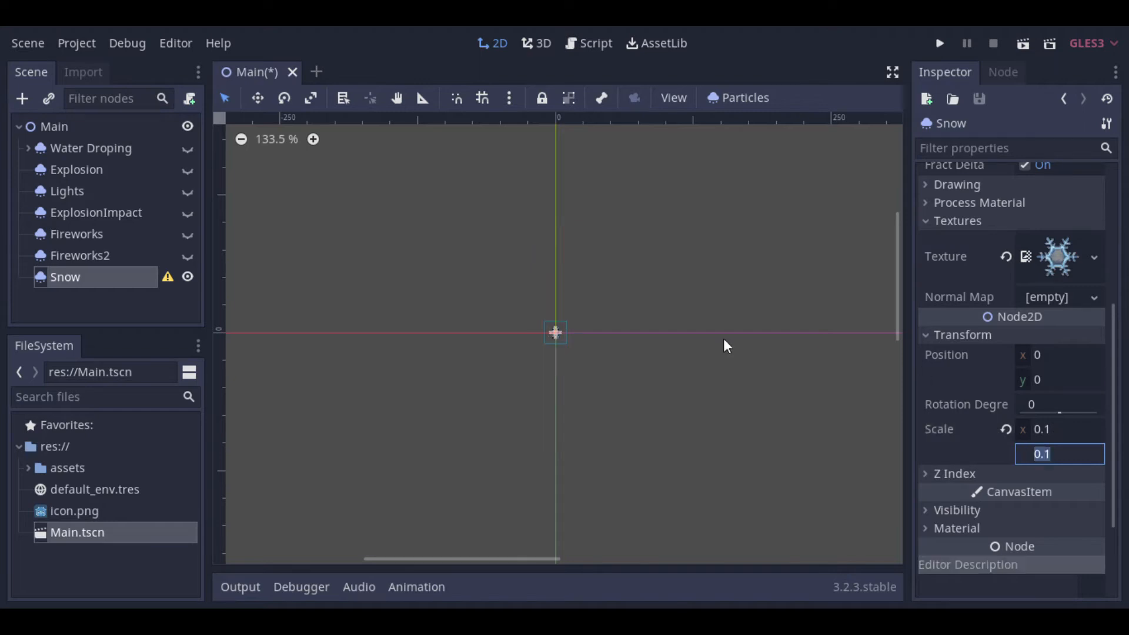
{"action": "left_click", "coordinate": [148, 315]}
{"action": "scroll", "coordinate": [576, 338], "scroll_direction": "up", "scroll_amount": 8}
{"action": "left_click", "coordinate": [82, 274]}
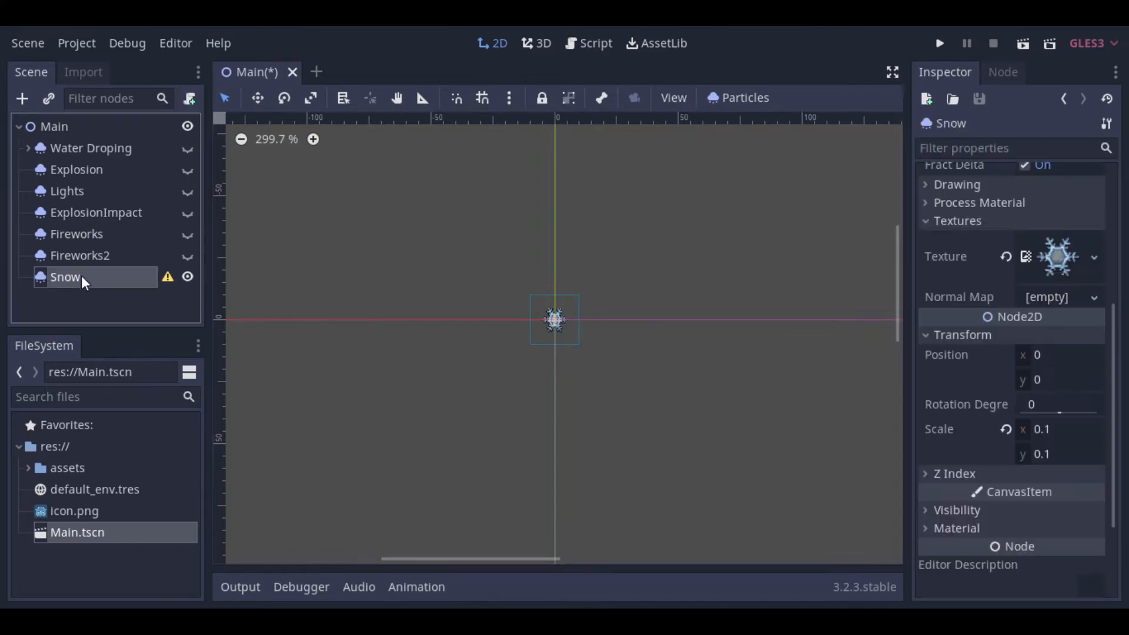
Step: Collapse the Snow node's texture and time properties, and assign a new particles material as its process material
{"action": "scroll", "coordinate": [989, 376], "scroll_direction": "up", "scroll_amount": 5}
{"action": "left_click", "coordinate": [946, 489]}
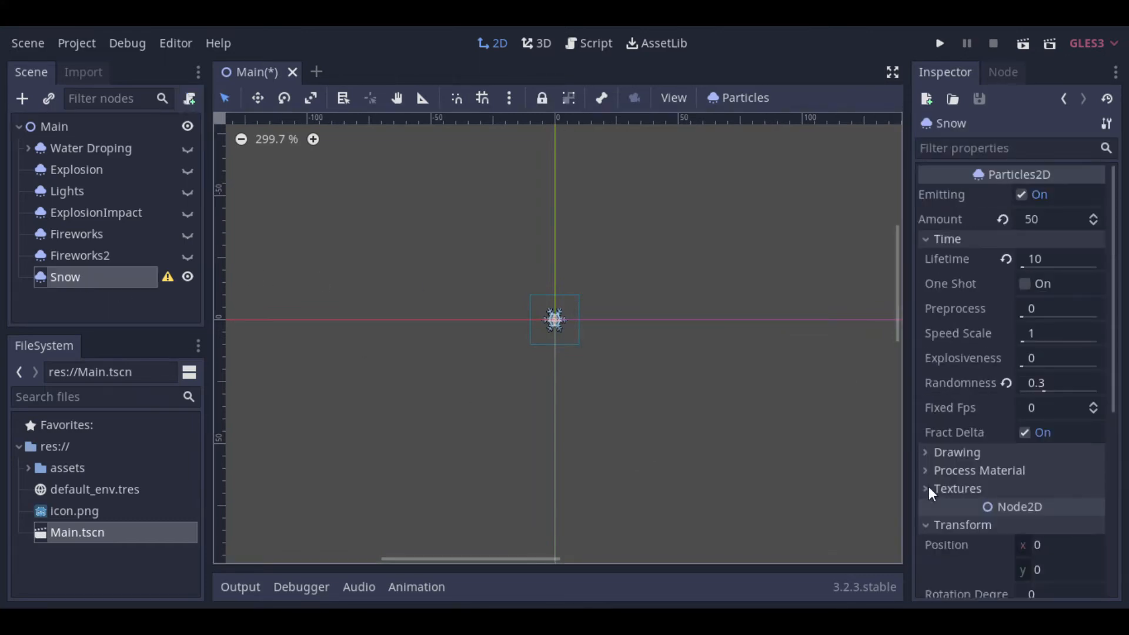
{"action": "left_click", "coordinate": [924, 239]}
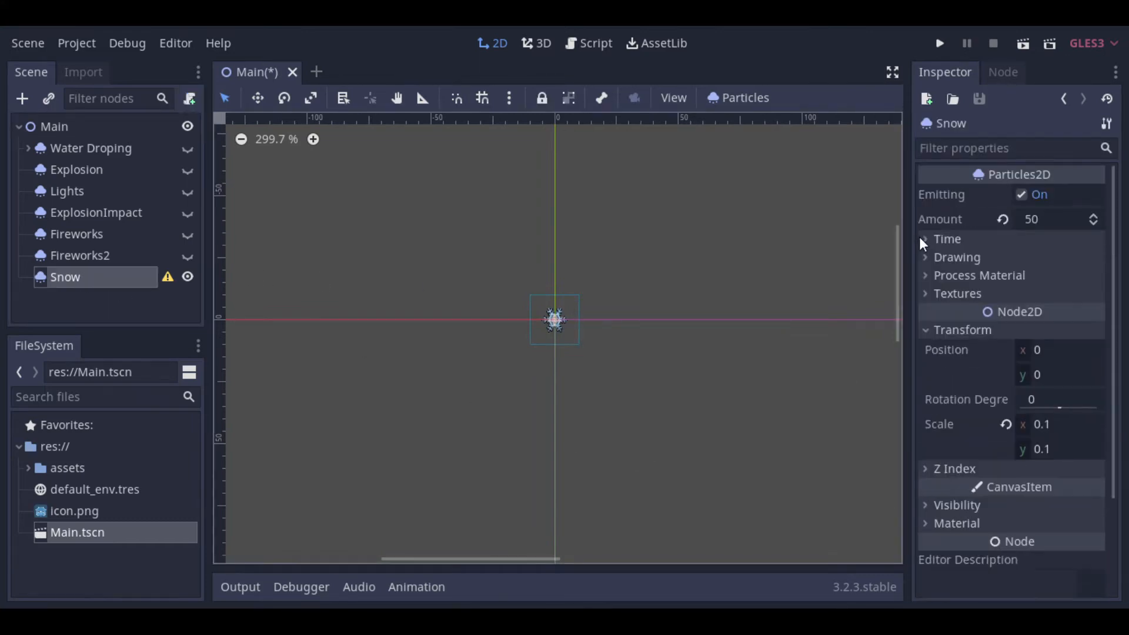
{"action": "left_click", "coordinate": [929, 274]}
{"action": "left_click", "coordinate": [1054, 294]}
{"action": "left_click", "coordinate": [1017, 337]}
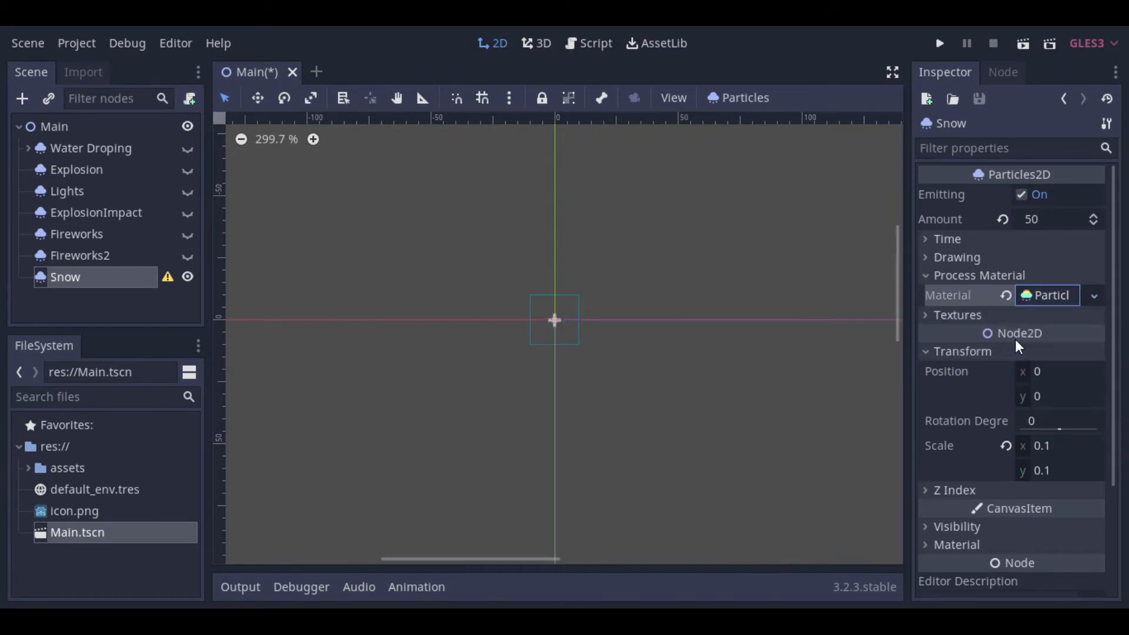
Step: Set the Snow process material's emission shape to Box with an X extent of 1200
{"action": "left_click", "coordinate": [1051, 297]}
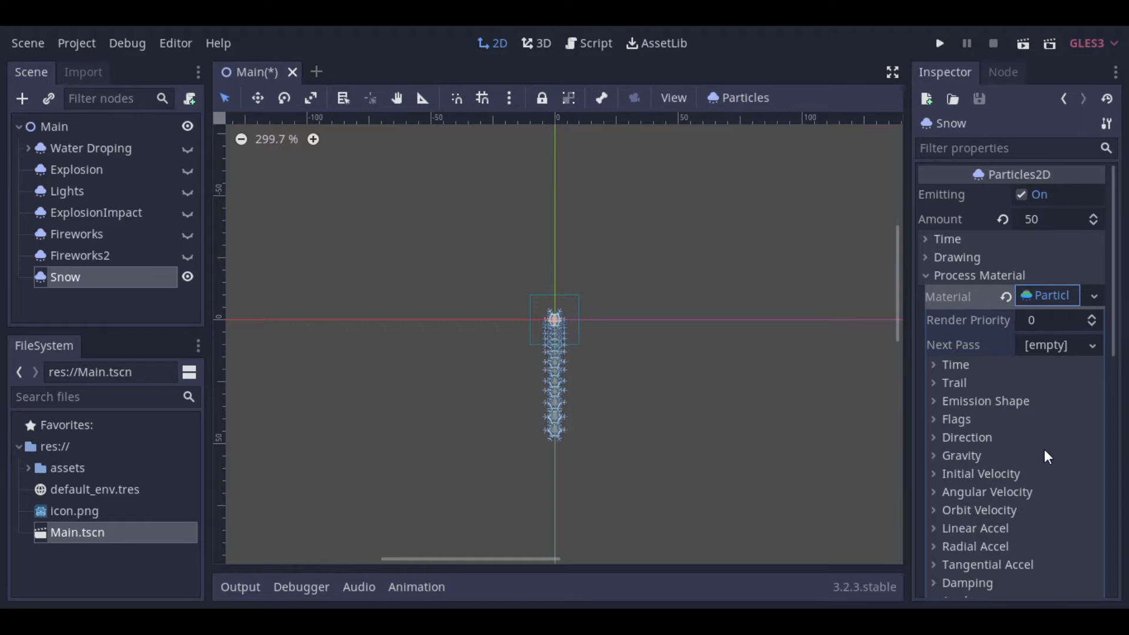
{"action": "scroll", "coordinate": [1045, 453], "scroll_direction": "down", "scroll_amount": 1}
{"action": "scroll", "coordinate": [1046, 453], "scroll_direction": "down", "scroll_amount": 1}
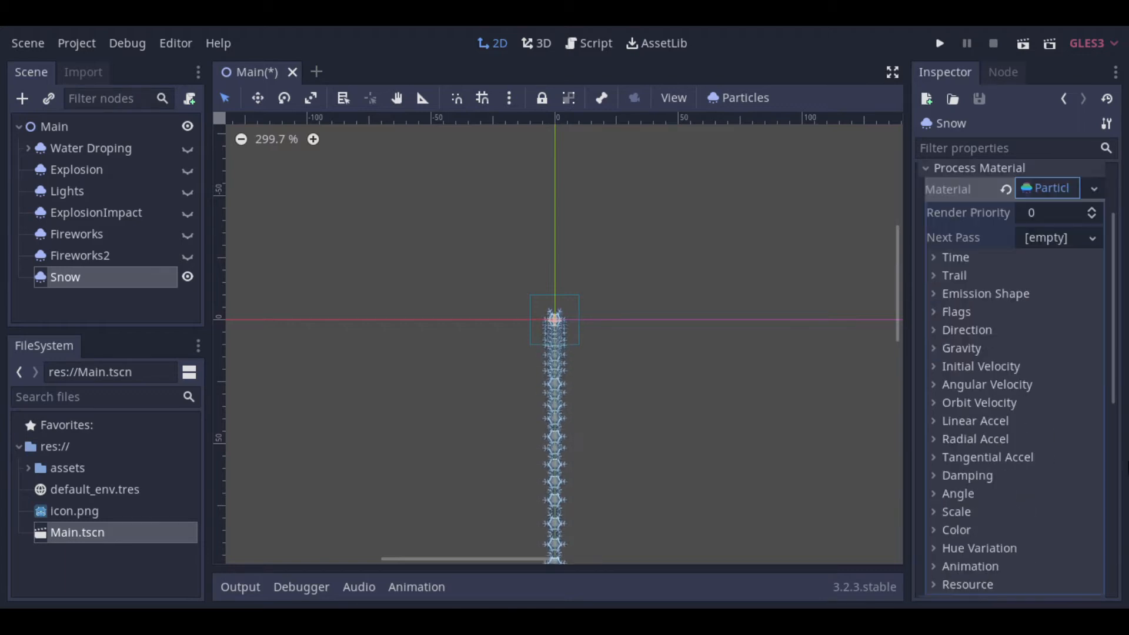
{"action": "left_click", "coordinate": [999, 295]}
{"action": "left_click", "coordinate": [1096, 313]}
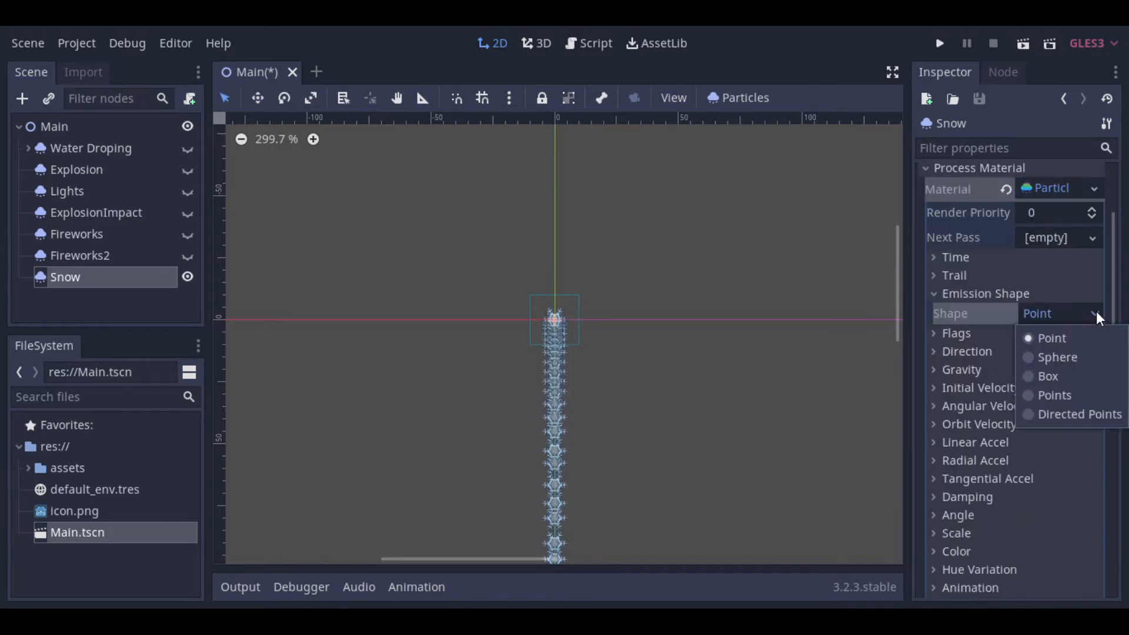
{"action": "left_click", "coordinate": [1028, 376]}
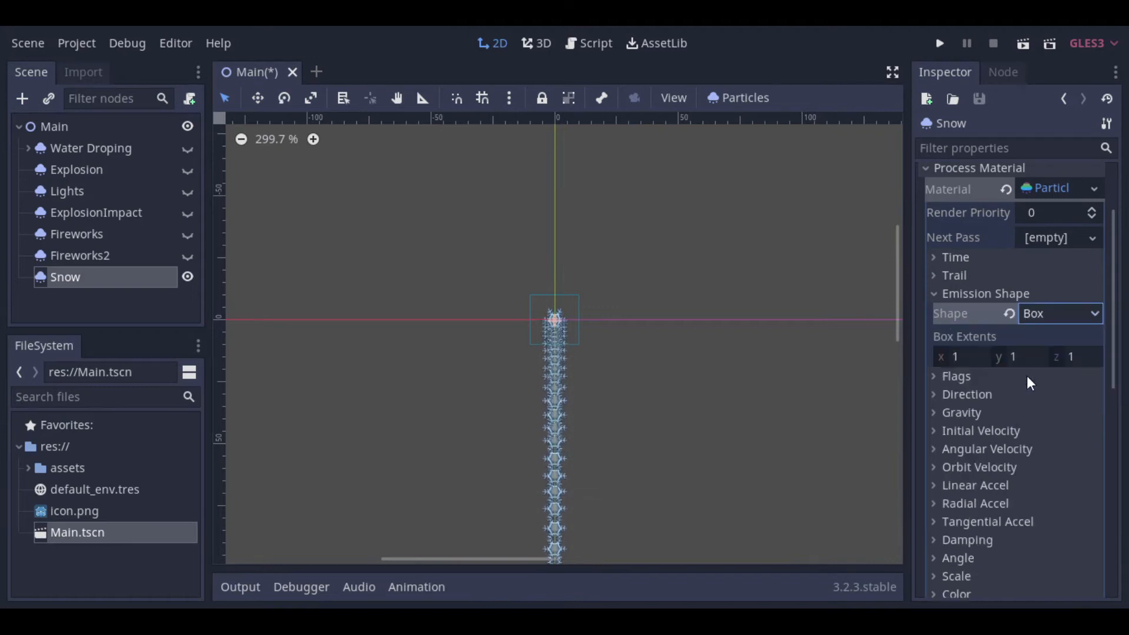
{"action": "left_click", "coordinate": [970, 356]}
{"action": "type", "text": "1200"}
{"action": "key", "text": "Return"}
{"action": "scroll", "coordinate": [664, 338], "scroll_direction": "down", "scroll_amount": 2}
{"action": "scroll", "coordinate": [658, 351], "scroll_direction": "down", "scroll_amount": 4}
{"action": "scroll", "coordinate": [700, 393], "scroll_direction": "up", "scroll_amount": 2}
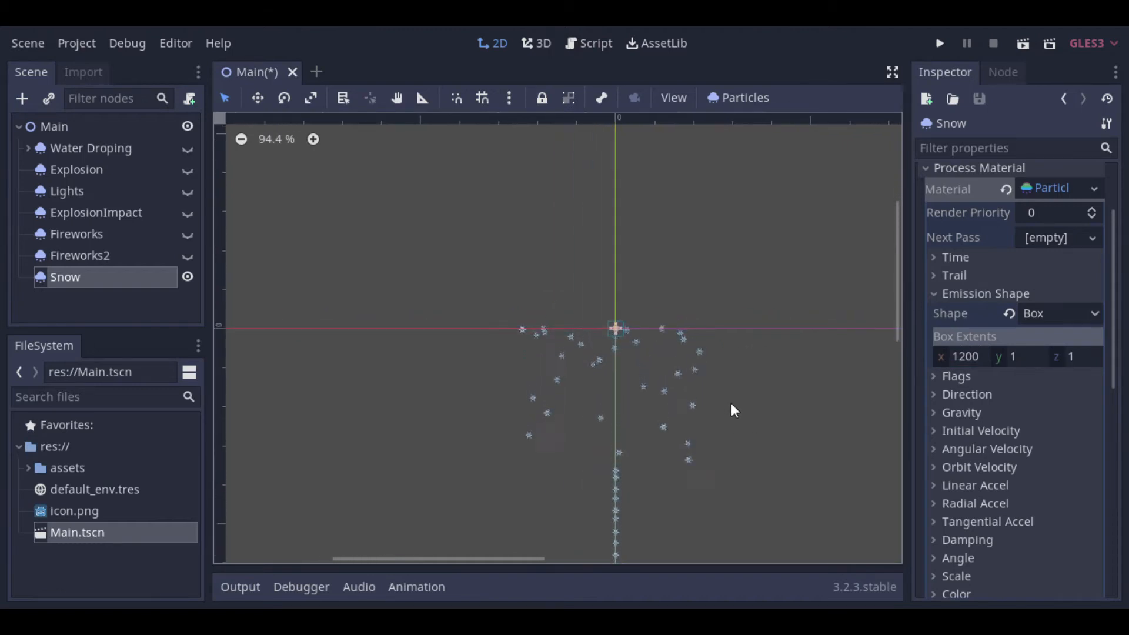
Step: Set the Snow process material's direction X to -20 and its gravity X to -20
{"action": "left_click", "coordinate": [935, 395]}
{"action": "left_click", "coordinate": [965, 431]}
{"action": "type", "text": "-20"}
{"action": "key", "text": "Tab"}
{"action": "left_click", "coordinate": [962, 501]}
{"action": "scroll", "coordinate": [980, 506], "scroll_direction": "down", "scroll_amount": 3}
{"action": "left_click", "coordinate": [959, 432]}
{"action": "type", "text": "-20"}
{"action": "key", "text": "Tab"}
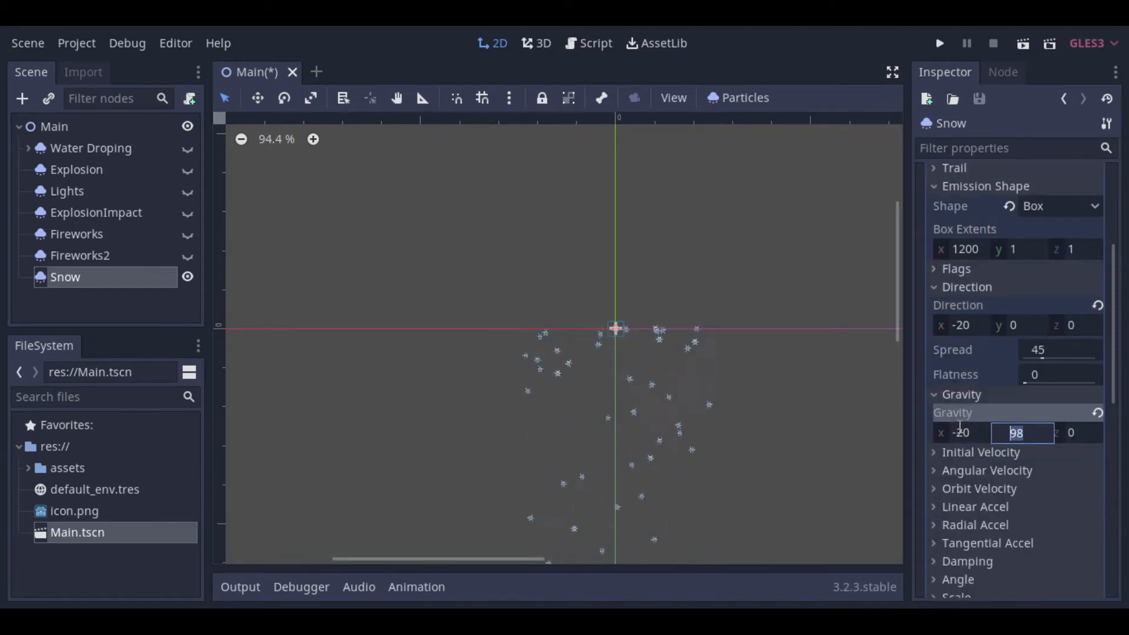
{"action": "left_click", "coordinate": [955, 396]}
Step: Set the Snow process material's angular velocity to 10 with a velocity randomness of 0.2
{"action": "scroll", "coordinate": [531, 454], "scroll_direction": "up", "scroll_amount": 1}
{"action": "left_click", "coordinate": [976, 431]}
{"action": "left_click", "coordinate": [1034, 459]}
{"action": "type", "text": "10"}
{"action": "key", "text": "Tab"}
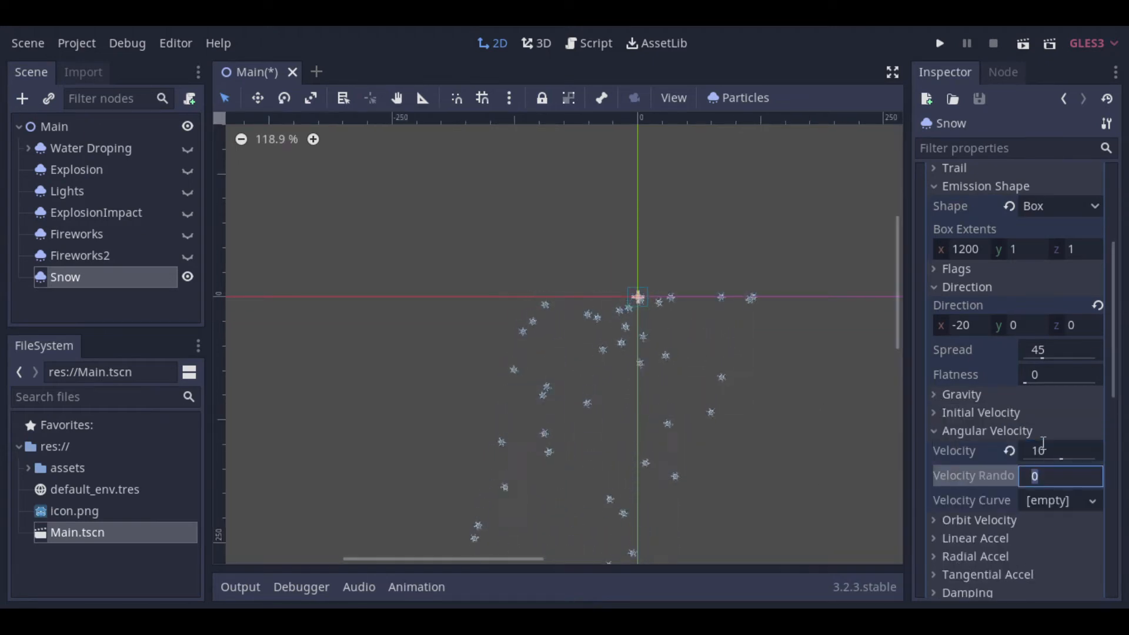
{"action": "type", "text": "0.2"}
{"action": "key", "text": "Return"}
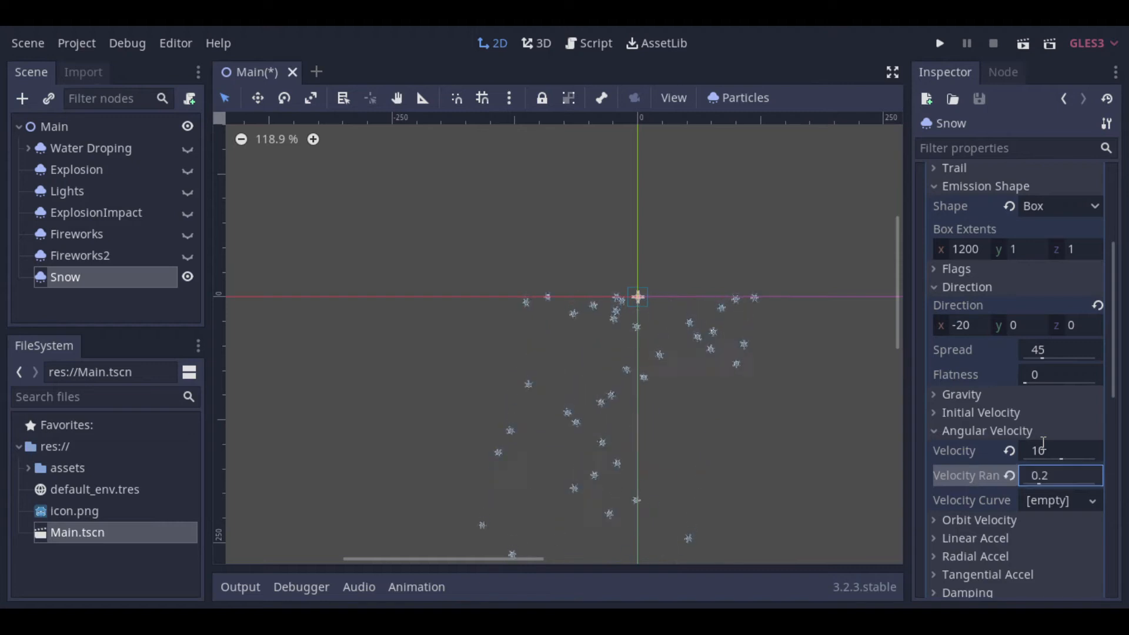
{"action": "left_click", "coordinate": [143, 318]}
{"action": "left_click_drag", "start_coordinate": [901, 328], "coordinate": [902, 348]}
Step: Attach a new Snow.gd script to the Snow node, replace its template with the copied random-wind gravity code, and save
{"action": "left_click", "coordinate": [95, 280]}
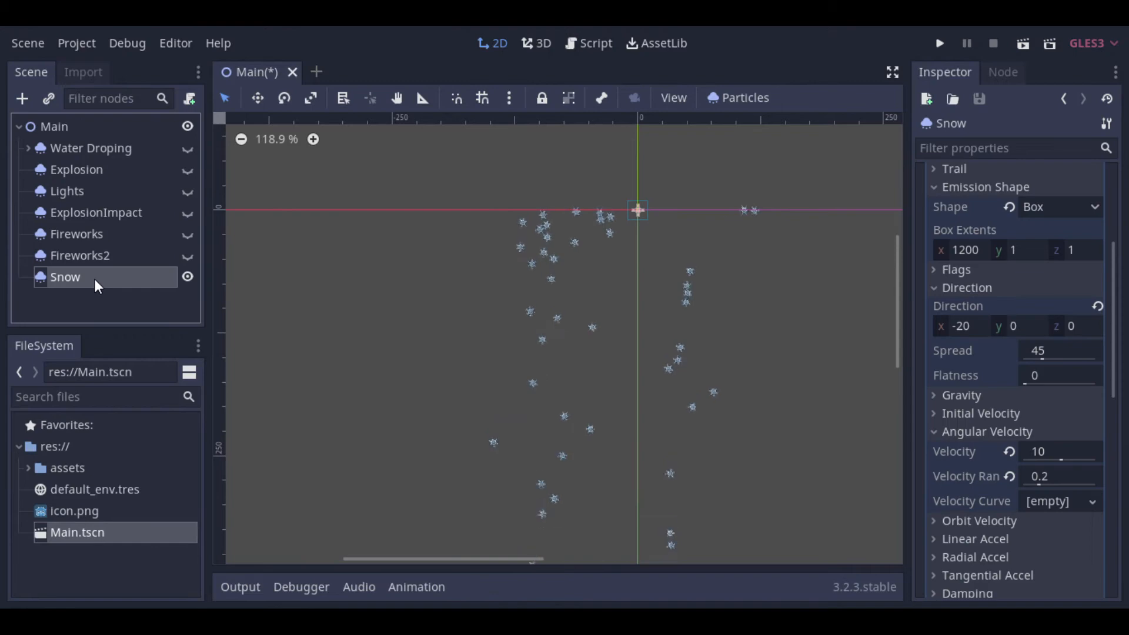
{"action": "right_click", "coordinate": [94, 278]}
{"action": "left_click", "coordinate": [115, 234]}
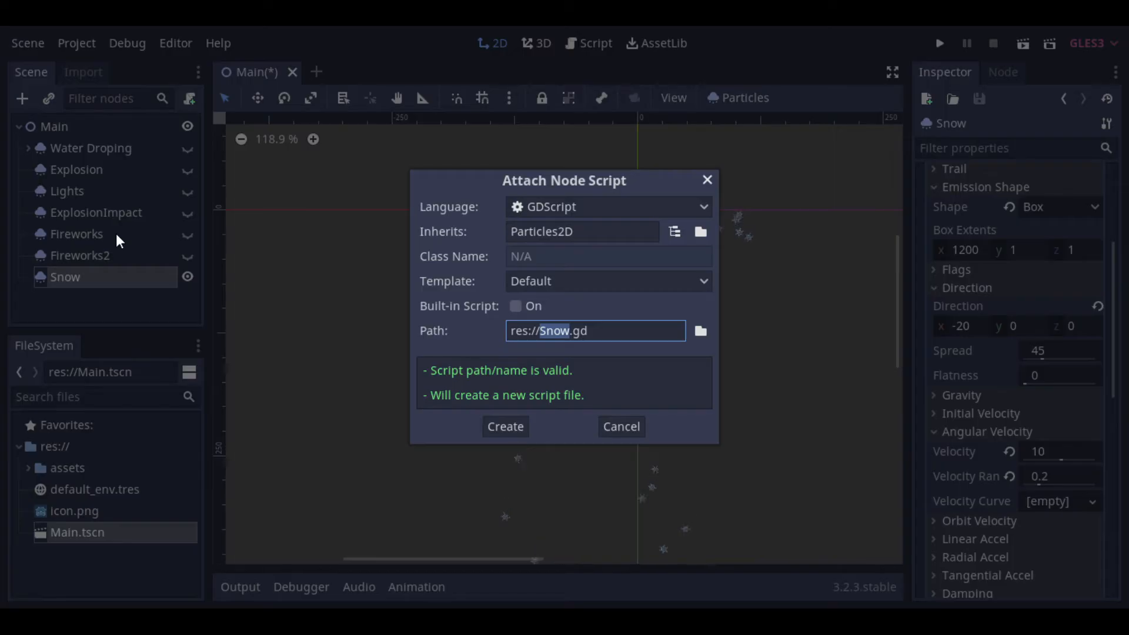
{"action": "left_click", "coordinate": [509, 426]}
{"action": "left_click_drag", "start_coordinate": [607, 352], "coordinate": [442, 120]}
{"action": "type", "text": "extends Particles2D  var normal_wind=process_material.gravity.x var rnd=RandomNumberGenerator.new()  func _ready(): \trnd.randomize()  func wind(amount): \tprocess_material.gravity.x=amount  func _on_Timer_timeout(): \tvar wind_power=rnd.randi_range(-100,100) \tif process_material.gravity.x == normal_wind: \t\twind(wind_power) \telse: \t\tprocess_material.gravity.x=normal_wind"}
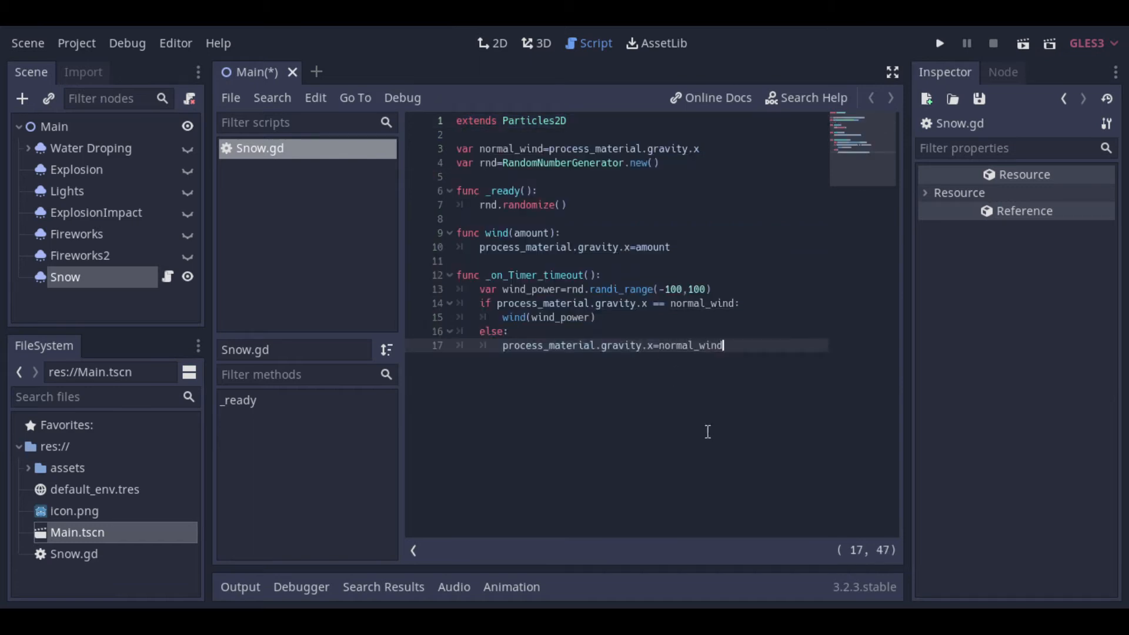
{"action": "key", "text": "ctrl+s"}
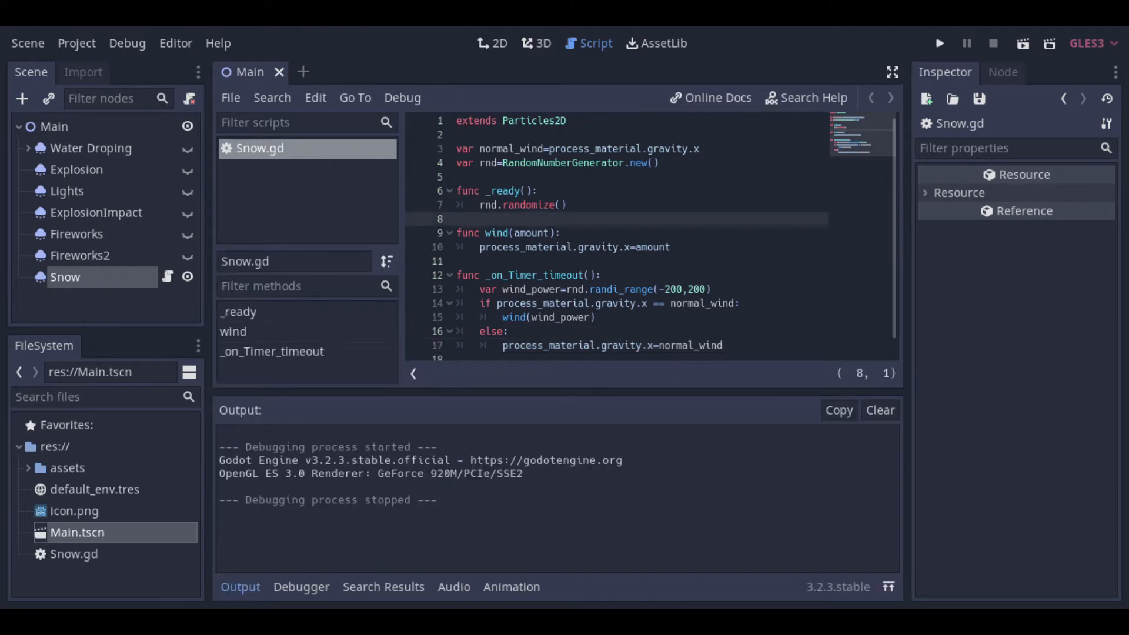
Step: Add a Timer node to the scene and place it as a child of Snow
{"action": "right_click", "coordinate": [90, 277]}
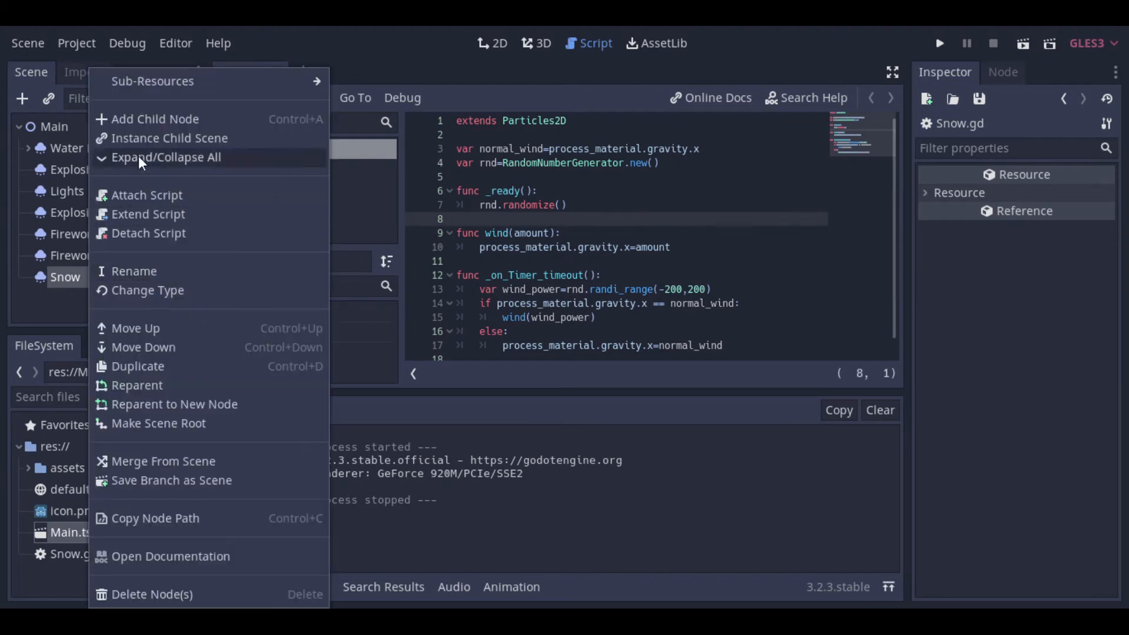
{"action": "left_click", "coordinate": [144, 120]}
{"action": "type", "text": "ti"}
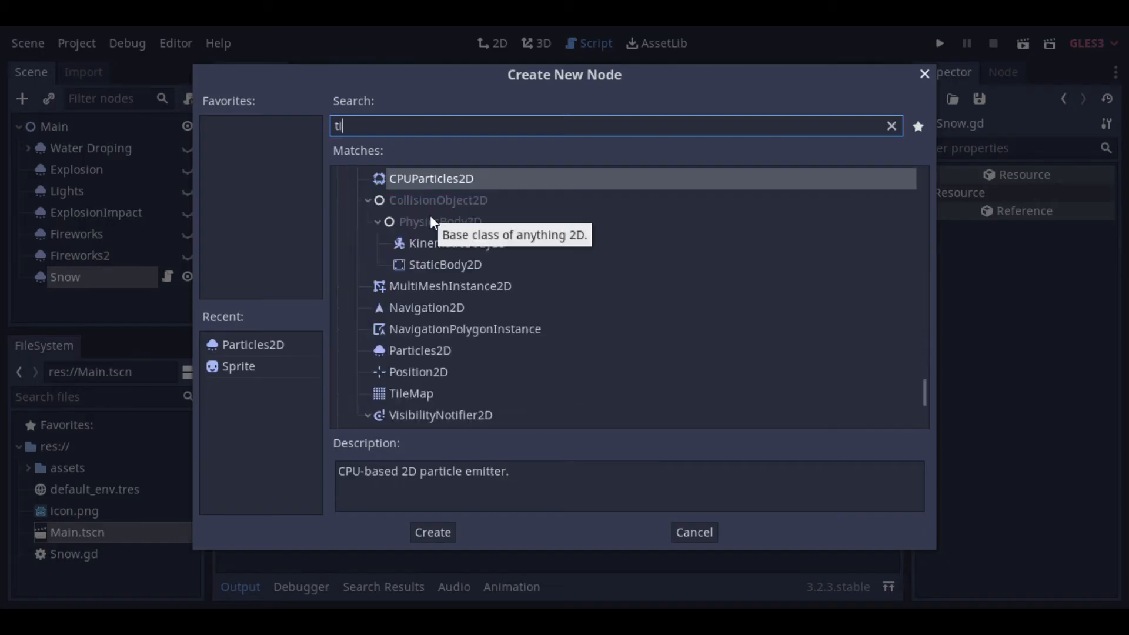
{"action": "type", "text": "mer"}
{"action": "double_click", "coordinate": [385, 202]}
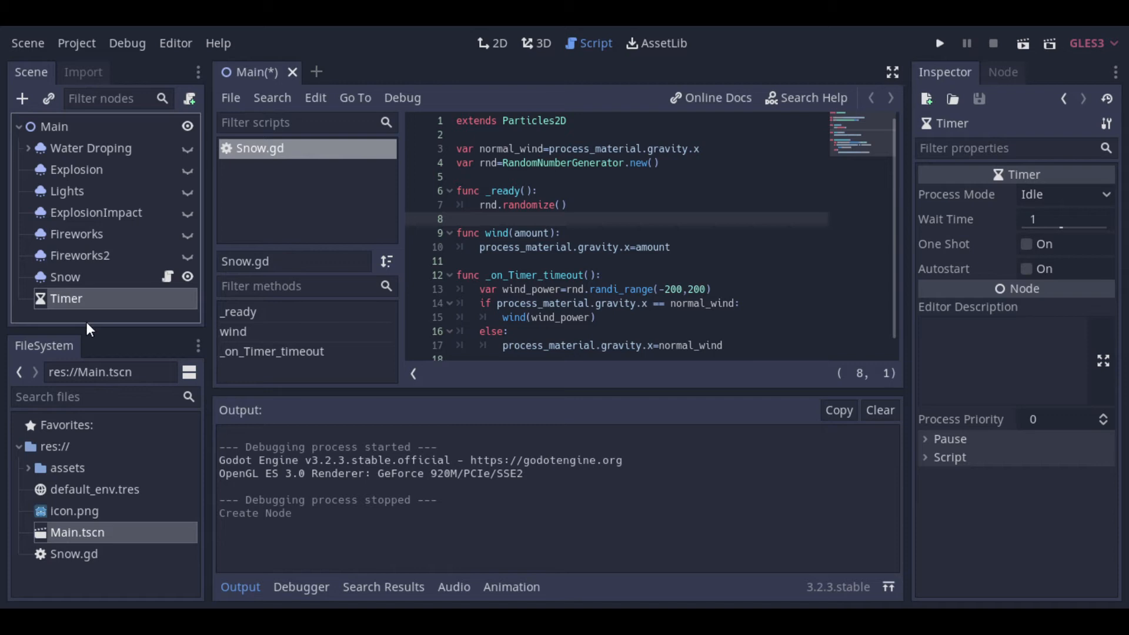
{"action": "left_click_drag", "start_coordinate": [70, 299], "coordinate": [83, 281]}
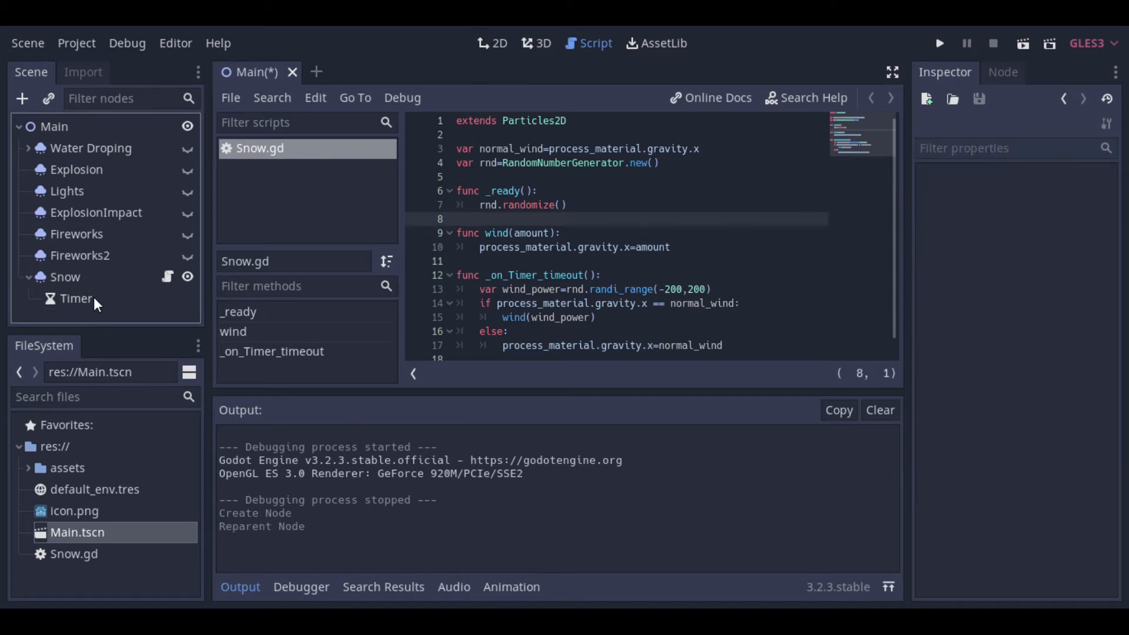
Step: Connect the Timer's timeout signal to the _on_Timer_timeout method on the Snow node
{"action": "left_click", "coordinate": [90, 293]}
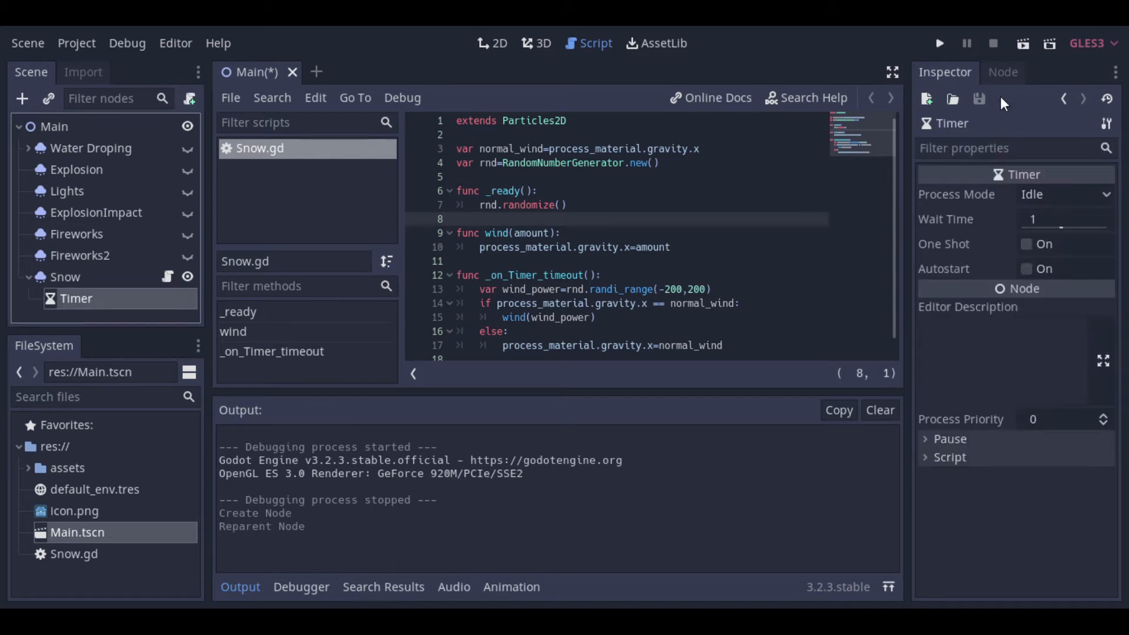
{"action": "left_click", "coordinate": [994, 73]}
{"action": "double_click", "coordinate": [982, 150]}
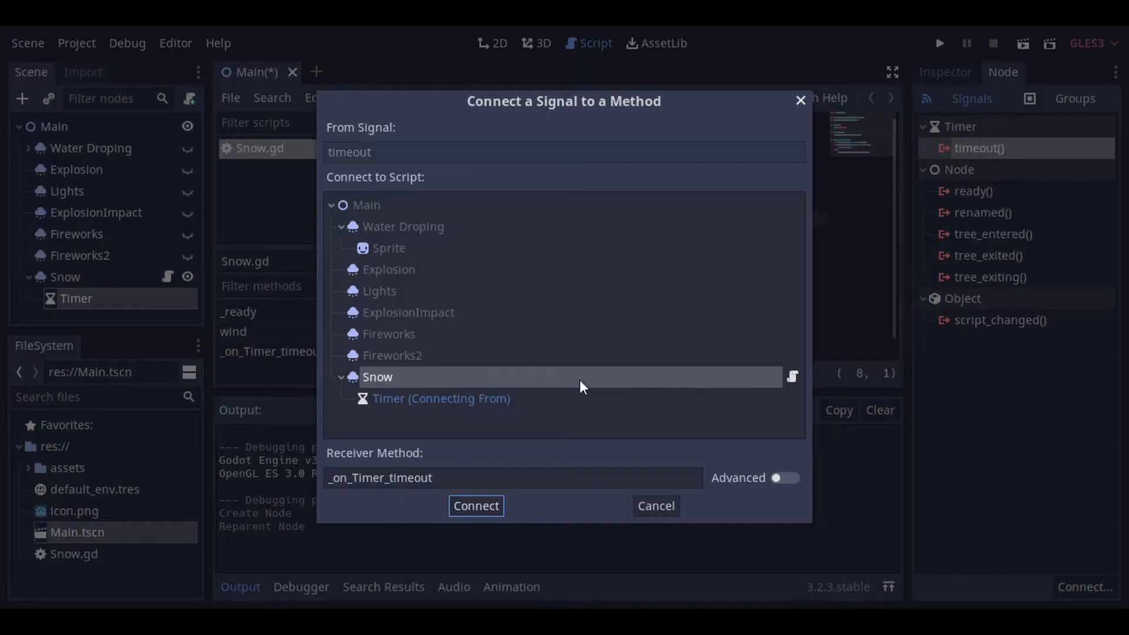
{"action": "left_click", "coordinate": [487, 507]}
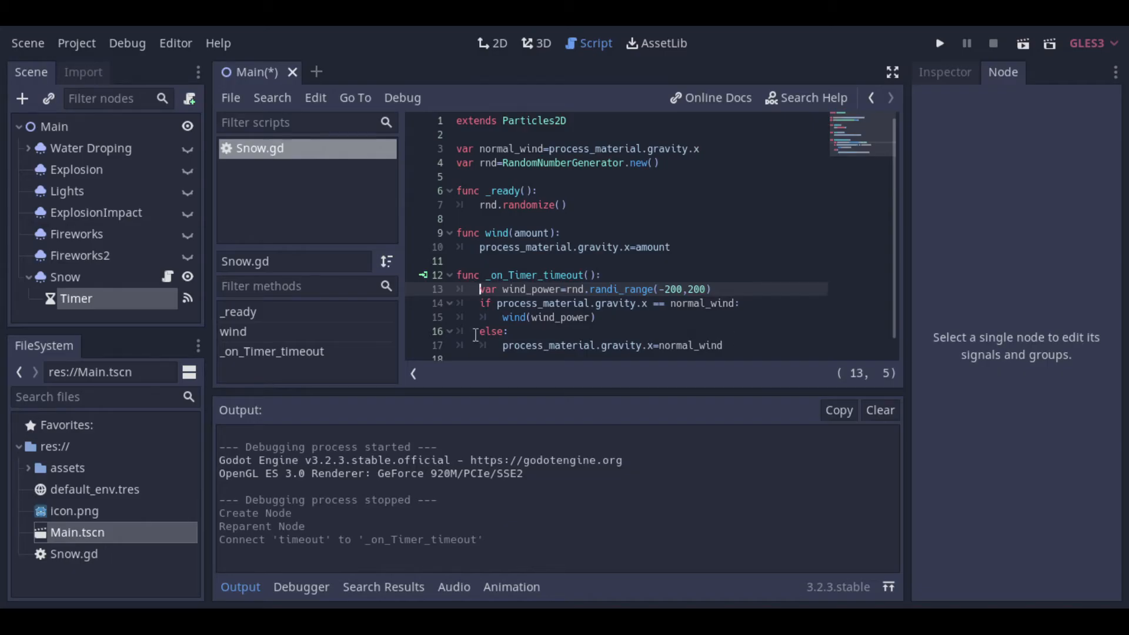
Step: Enable Autostart on the Timer, set its wait time to 2, and save the scene
{"action": "left_click", "coordinate": [104, 308]}
{"action": "left_click", "coordinate": [104, 307]}
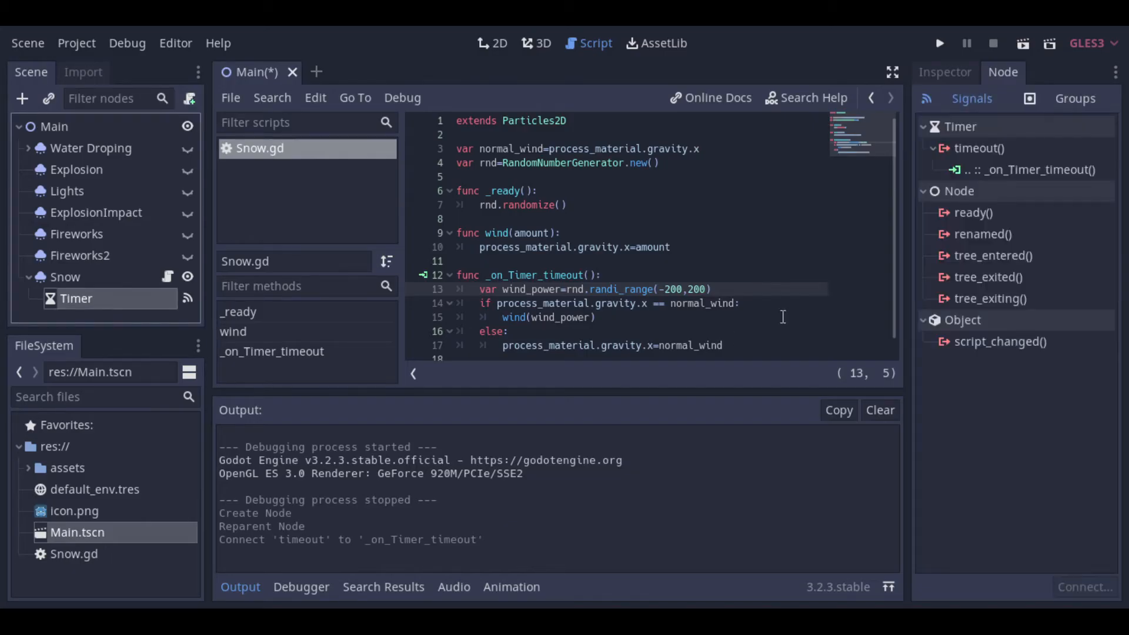
{"action": "left_click", "coordinate": [940, 73]}
{"action": "left_click", "coordinate": [1028, 269]}
{"action": "left_click", "coordinate": [1041, 211]}
{"action": "type", "text": "2"}
{"action": "left_click", "coordinate": [797, 219]}
{"action": "key", "text": "ctrl+s"}
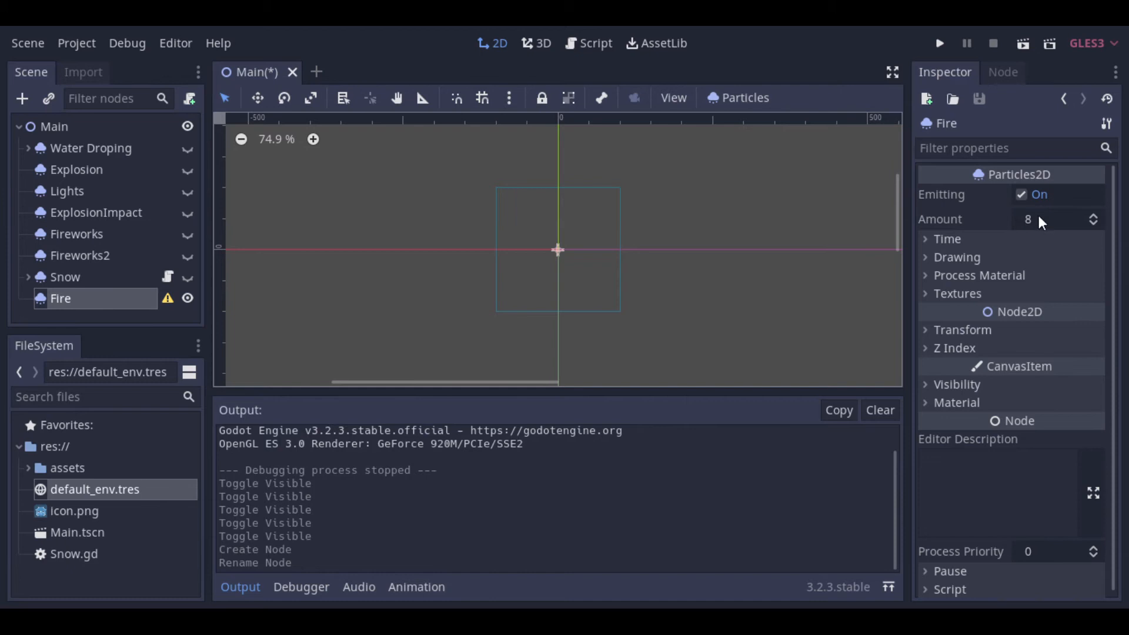
Step: Set the Fire particles' amount to 10, lifetime to 2 and speed scale to 2
{"action": "left_click", "coordinate": [1038, 221]}
{"action": "type", "text": "10"}
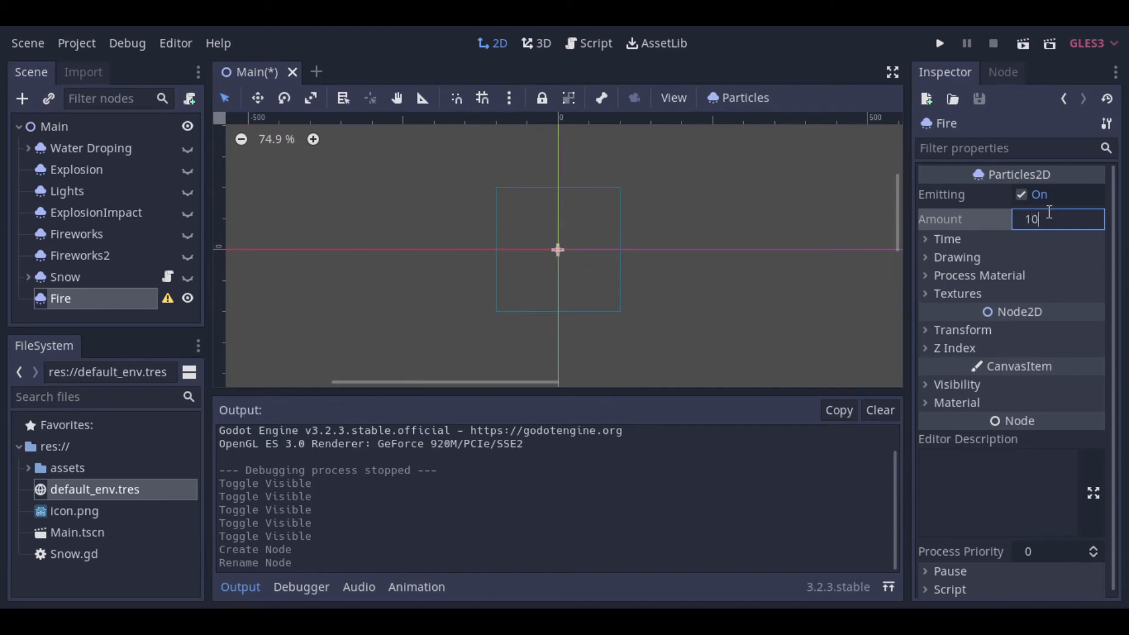
{"action": "key", "text": "Return"}
{"action": "left_click", "coordinate": [965, 238]}
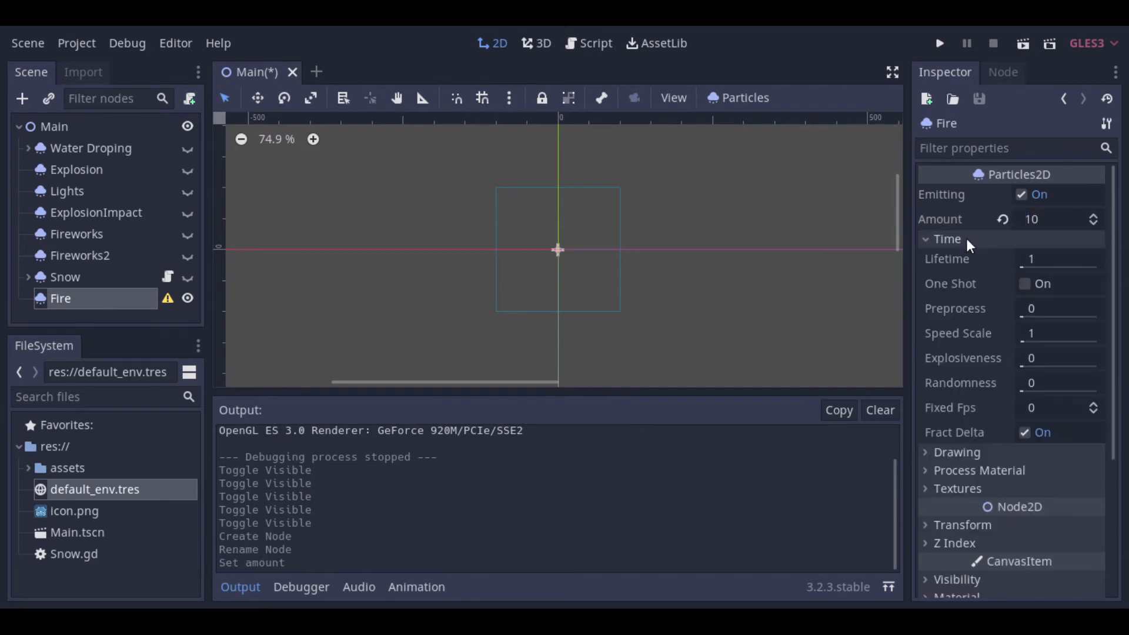
{"action": "left_click", "coordinate": [1042, 257]}
{"action": "type", "text": "2"}
{"action": "key", "text": "Return"}
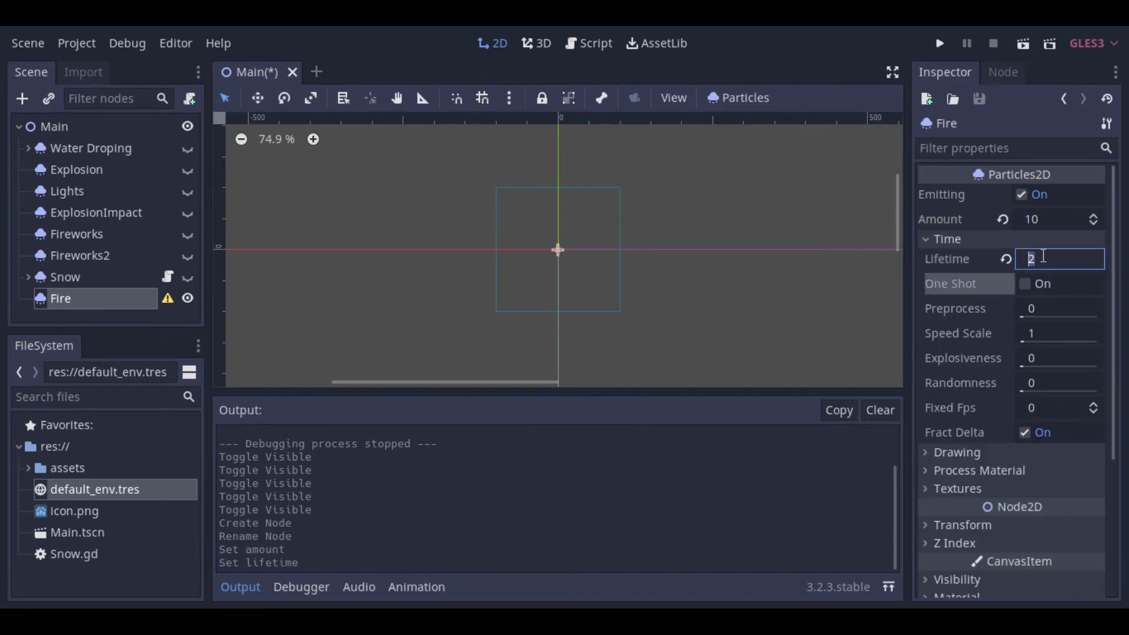
{"action": "left_click", "coordinate": [1050, 333]}
{"action": "type", "text": "2"}
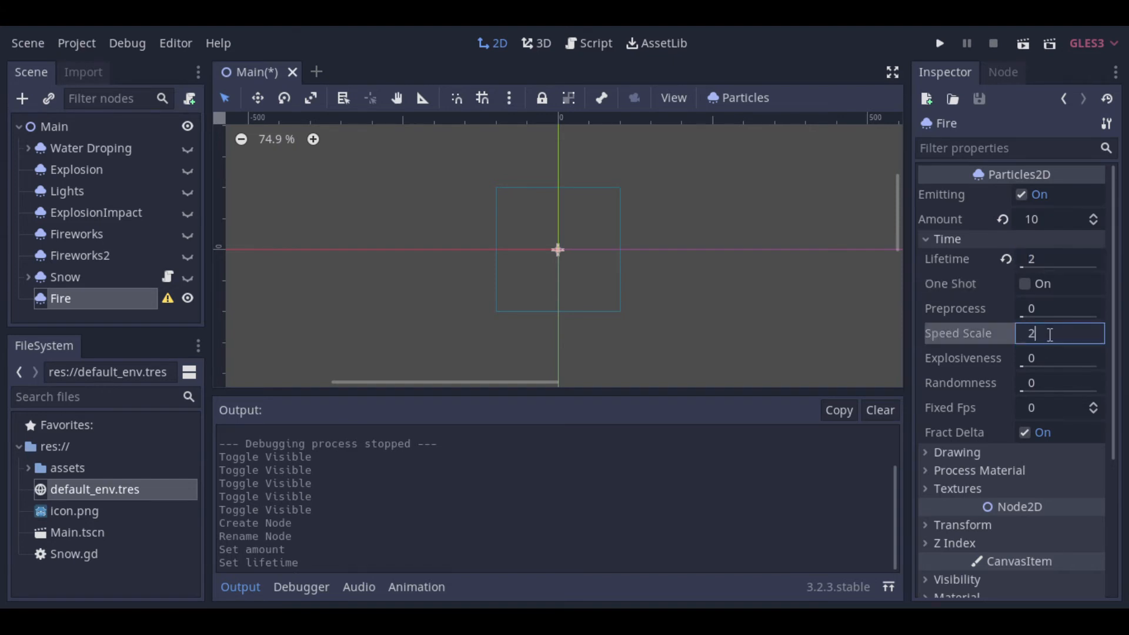
{"action": "key", "text": "Tab"}
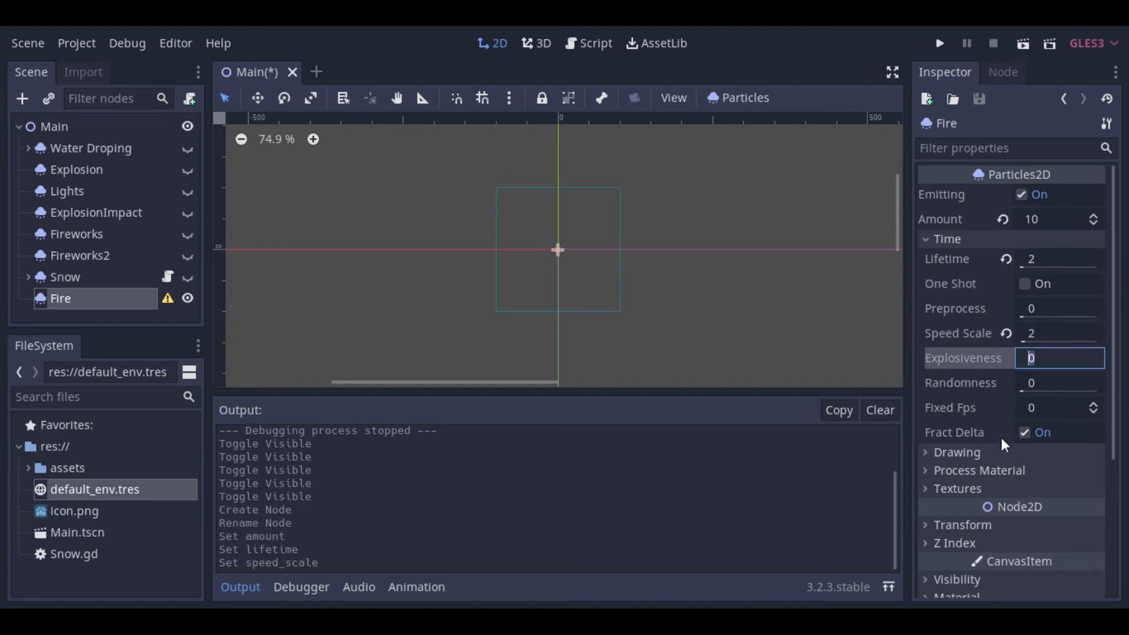
Step: Assign fire.png from the assets folder as the Fire node's texture
{"action": "left_click", "coordinate": [958, 488]}
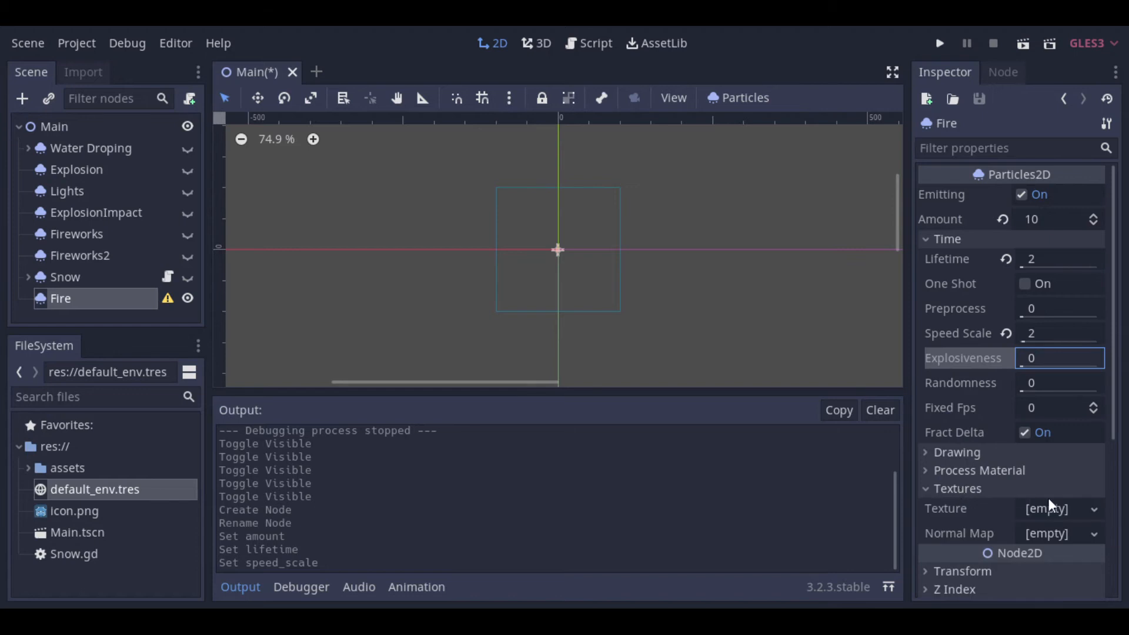
{"action": "left_click", "coordinate": [29, 468]}
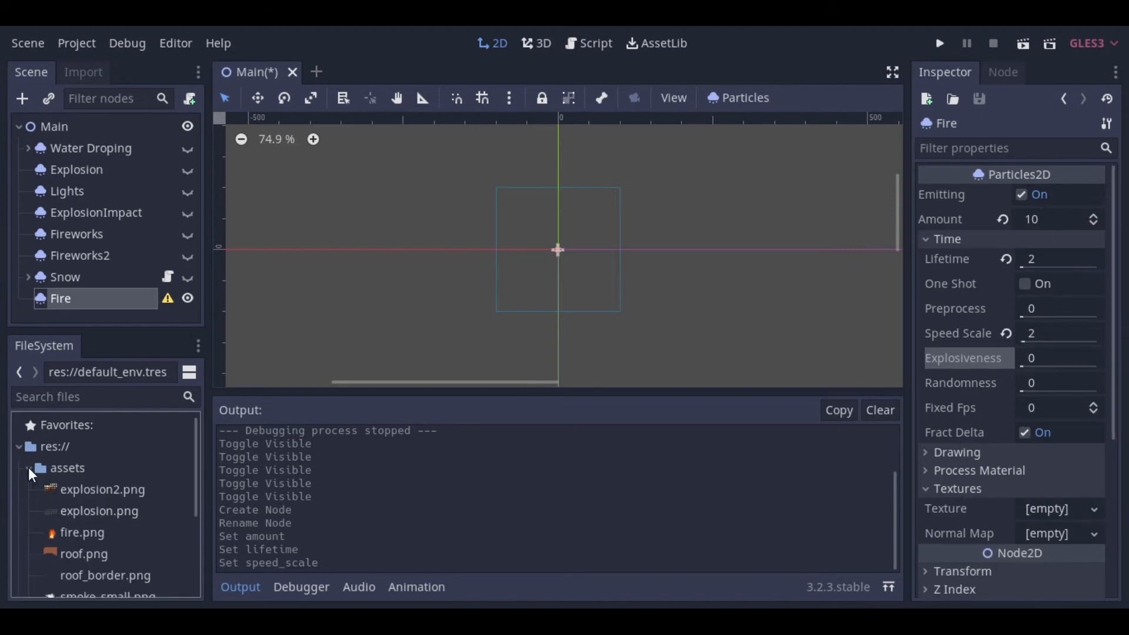
{"action": "left_click_drag", "start_coordinate": [69, 536], "coordinate": [1060, 510]}
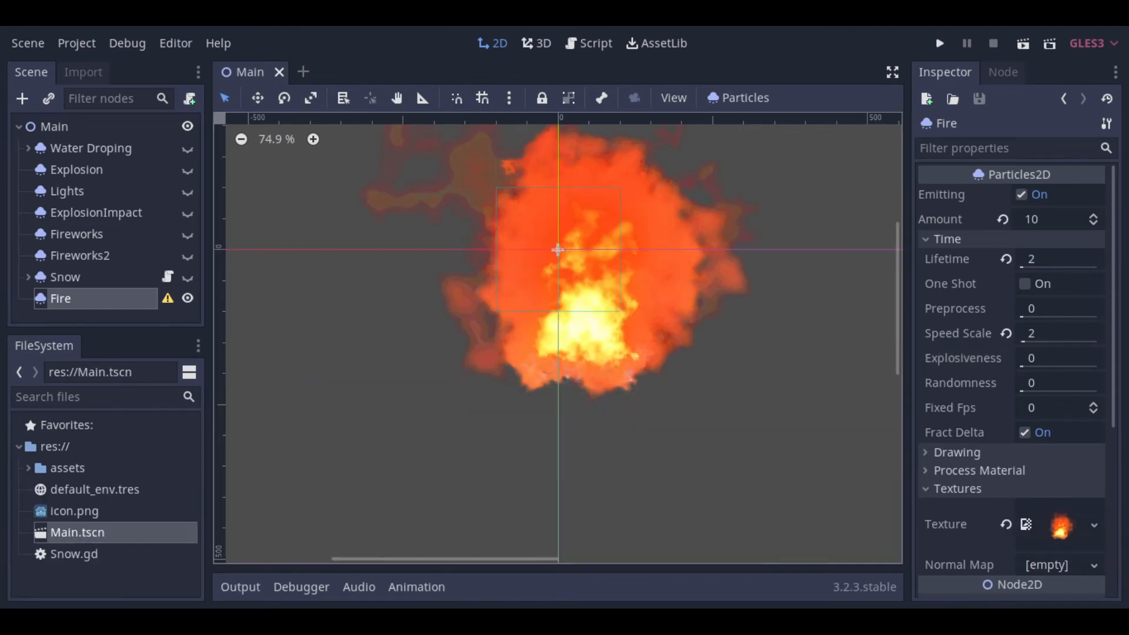
{"action": "scroll", "coordinate": [986, 482], "scroll_direction": "down", "scroll_amount": 5}
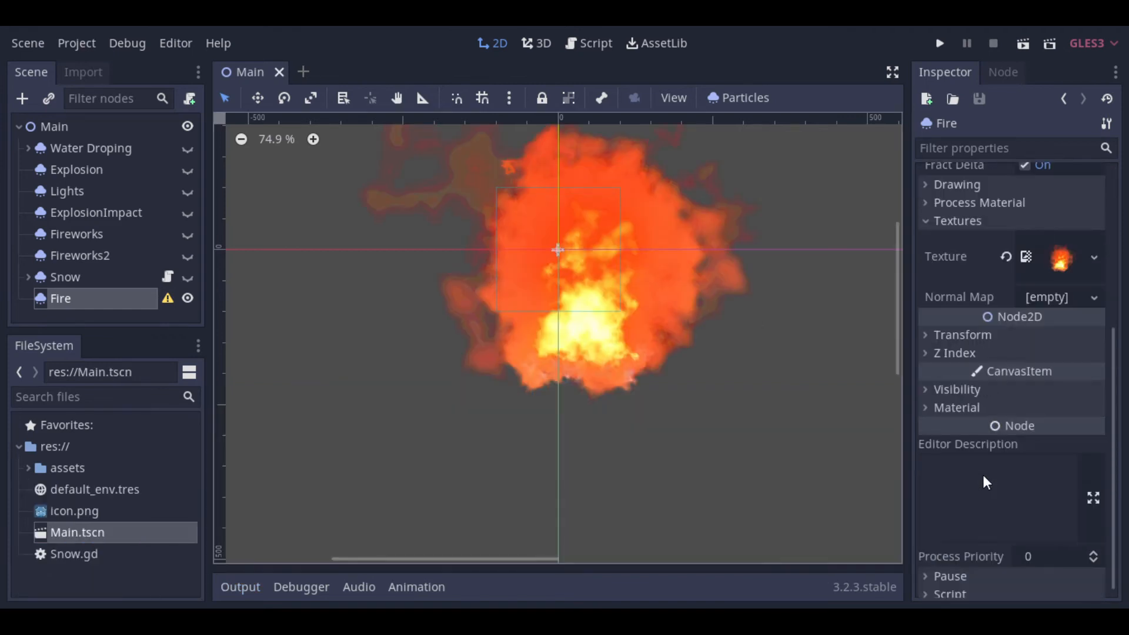
Step: Scale the Fire node to 0.1 on both X and Y in its transform
{"action": "left_click", "coordinate": [935, 335]}
{"action": "left_click", "coordinate": [1053, 432]}
{"action": "type", "text": "0.1"}
{"action": "key", "text": "Tab"}
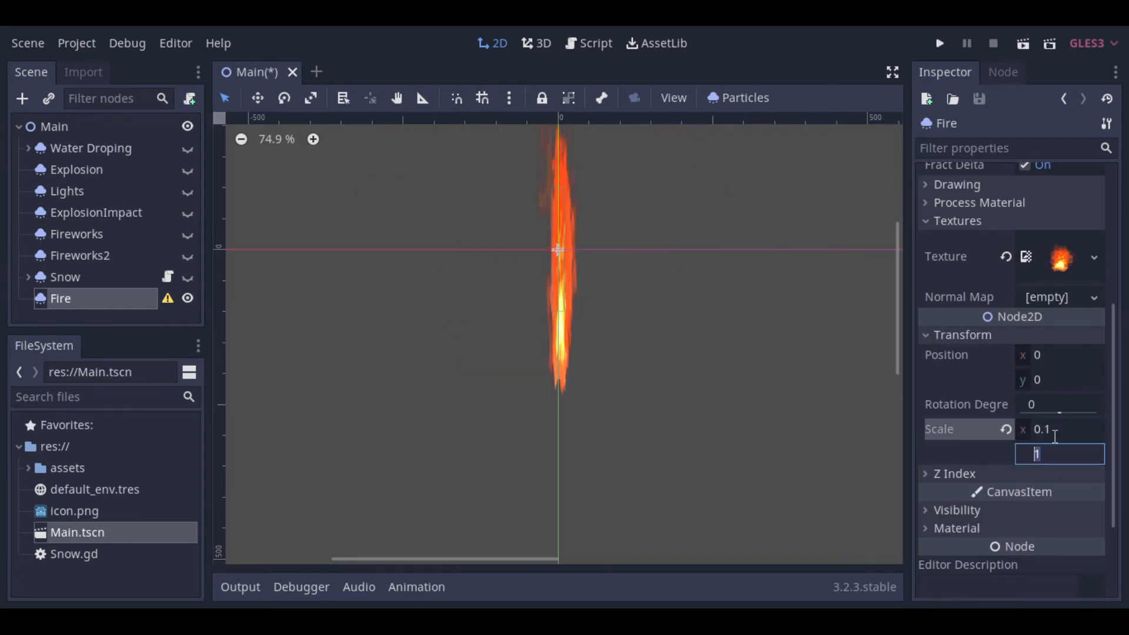
{"action": "type", "text": "0.1"}
{"action": "key", "text": "Return"}
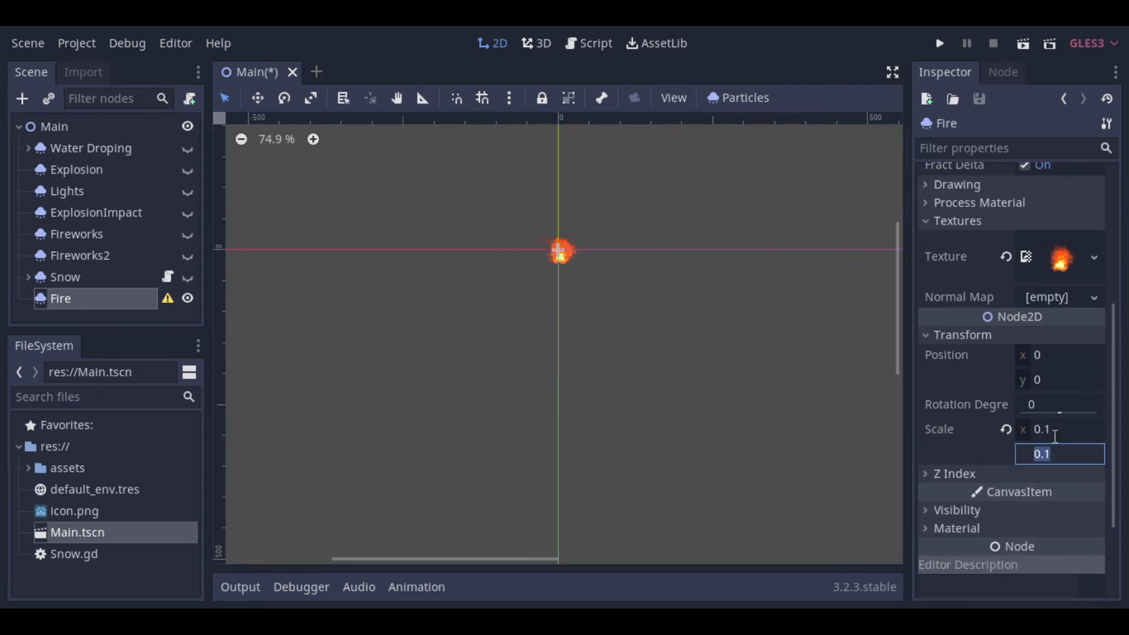
{"action": "left_click", "coordinate": [621, 309]}
{"action": "left_click", "coordinate": [561, 253]}
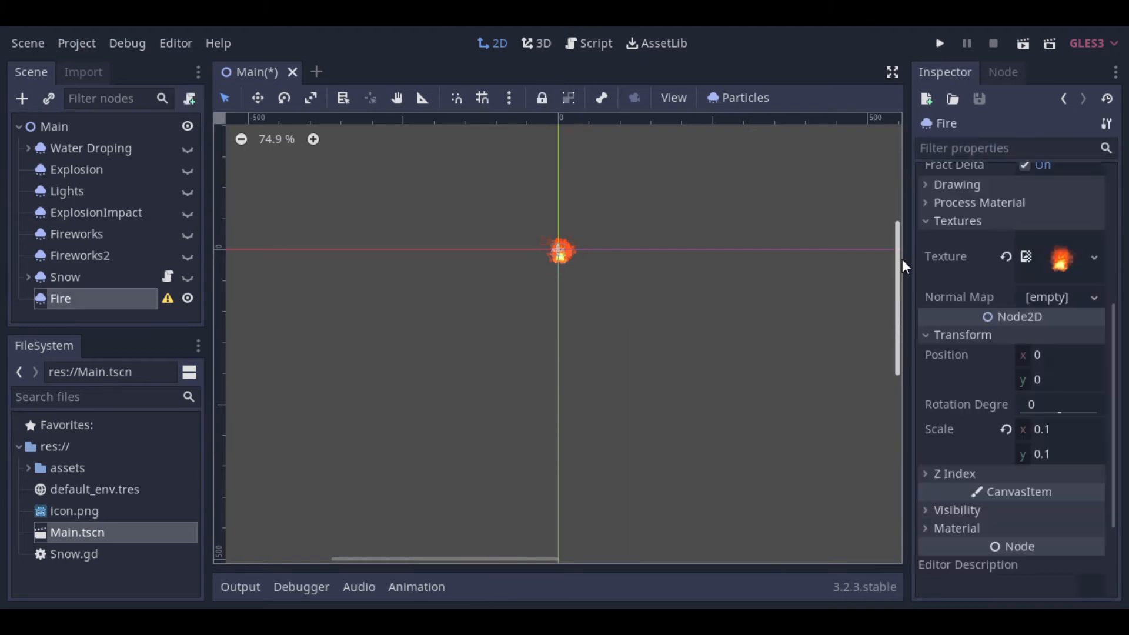
Step: Assign a new ParticlesMaterial as the Fire node's process material and open its properties
{"action": "left_click", "coordinate": [924, 221]}
{"action": "left_click", "coordinate": [927, 204]}
{"action": "left_click", "coordinate": [1042, 223]}
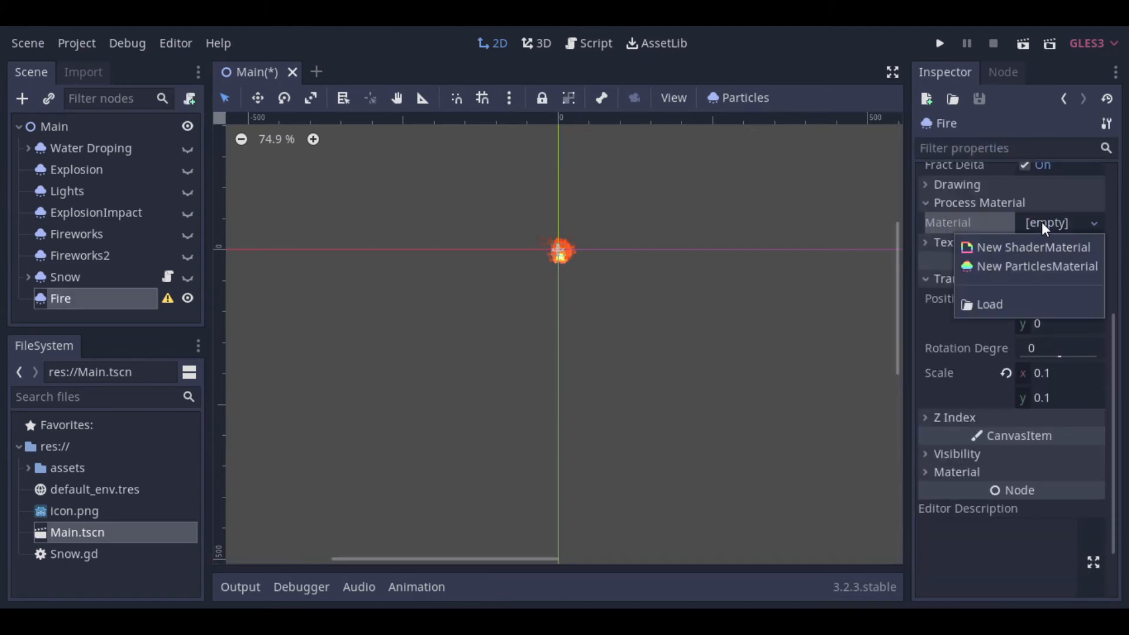
{"action": "left_click", "coordinate": [1030, 265]}
{"action": "left_click", "coordinate": [1050, 224]}
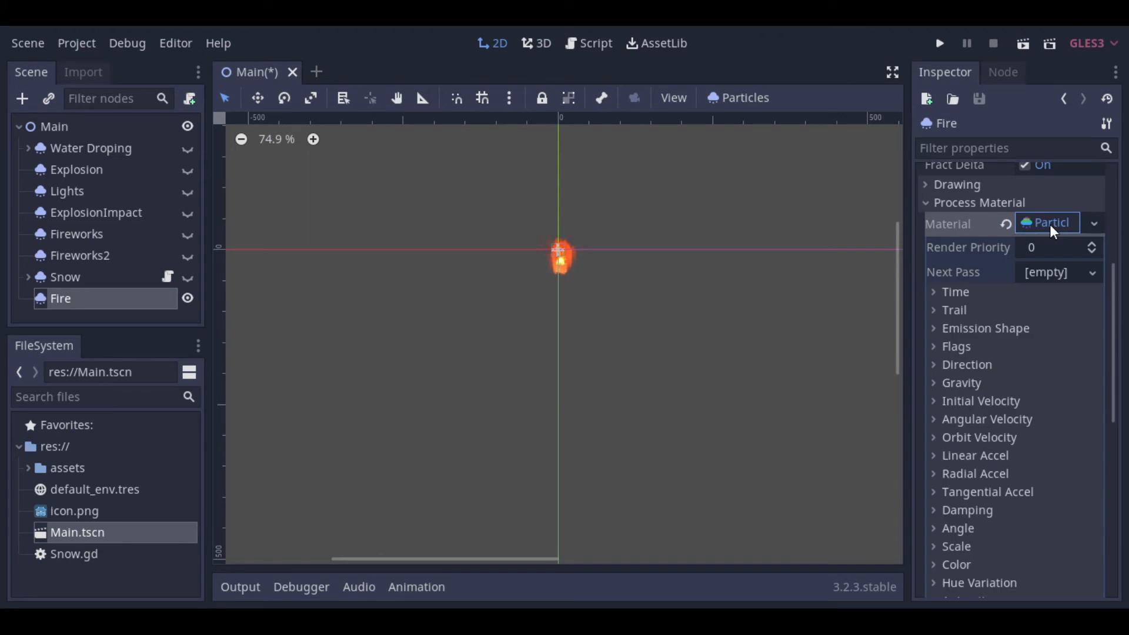
Step: Set the Fire material's emission shape to Box with extents of 10 on X and Y
{"action": "left_click", "coordinate": [1002, 328]}
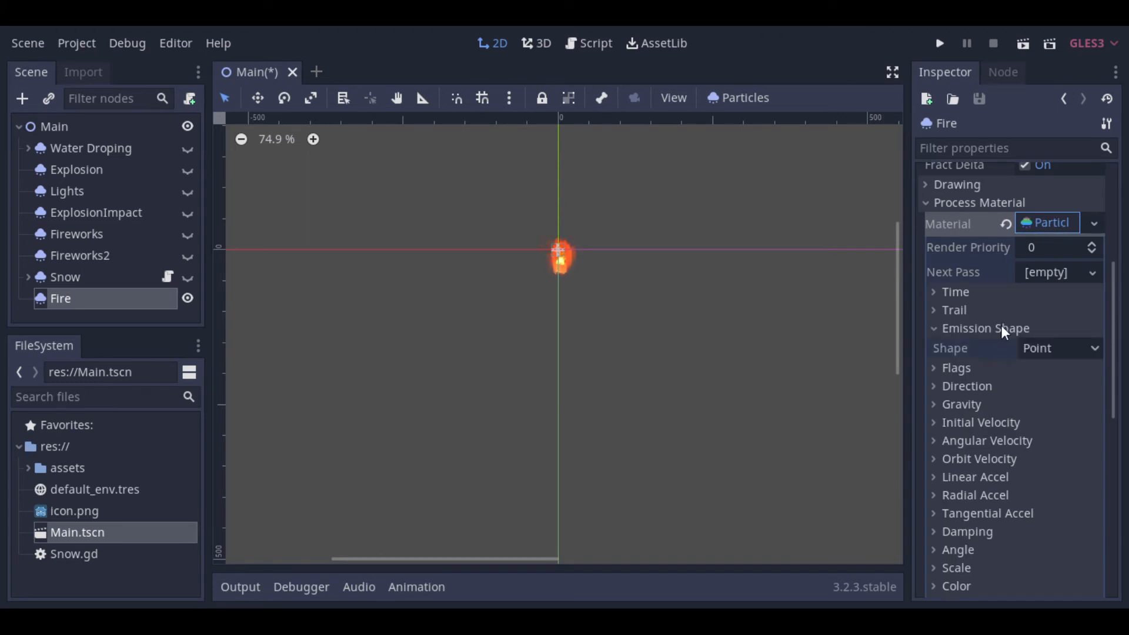
{"action": "left_click", "coordinate": [1034, 344]}
{"action": "left_click", "coordinate": [1046, 407]}
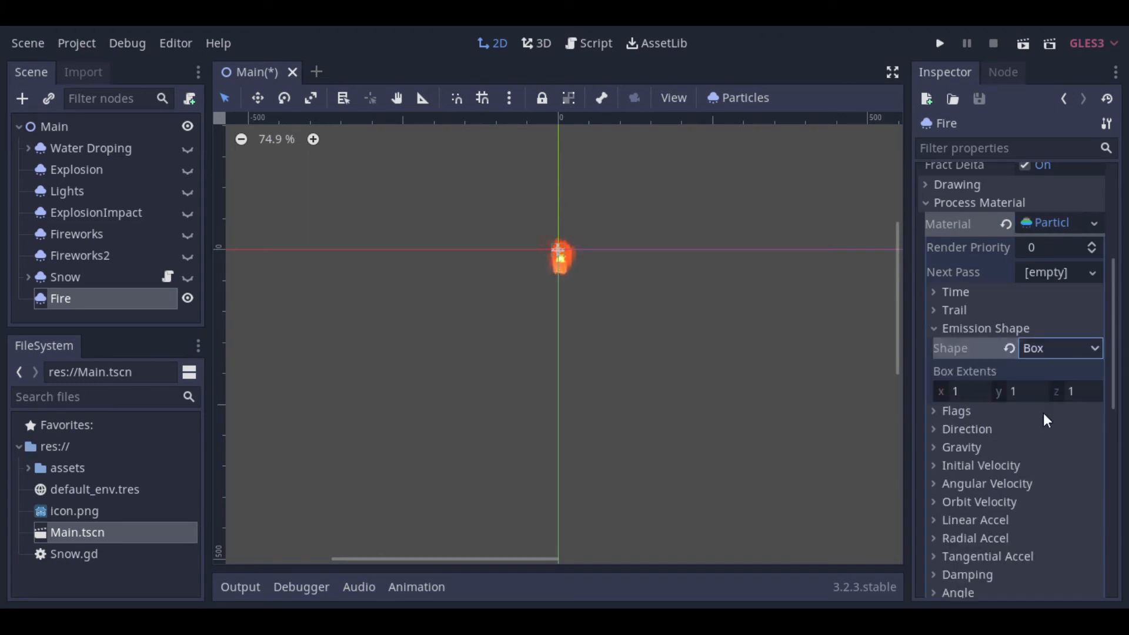
{"action": "left_click", "coordinate": [970, 391]}
{"action": "type", "text": "10"}
{"action": "key", "text": "Tab"}
{"action": "type", "text": "10"}
{"action": "key", "text": "Tab"}
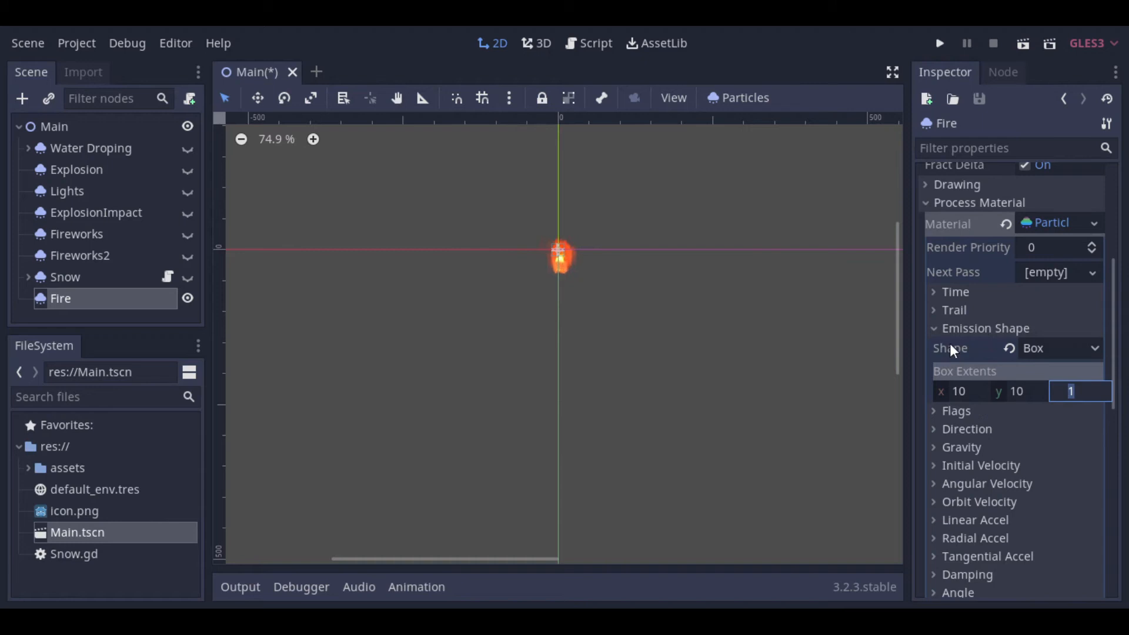
{"action": "left_click", "coordinate": [946, 325]}
Step: Set the Y component of the Fire material's direction to -100
{"action": "left_click", "coordinate": [948, 364]}
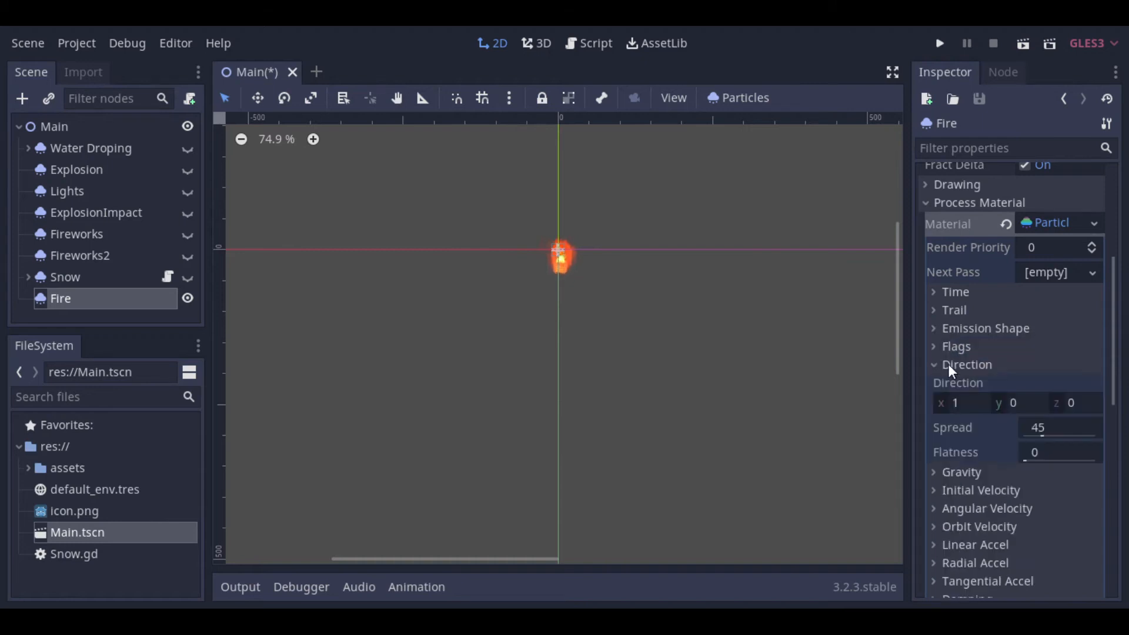
{"action": "left_click", "coordinate": [1043, 402]}
{"action": "type", "text": "-10"}
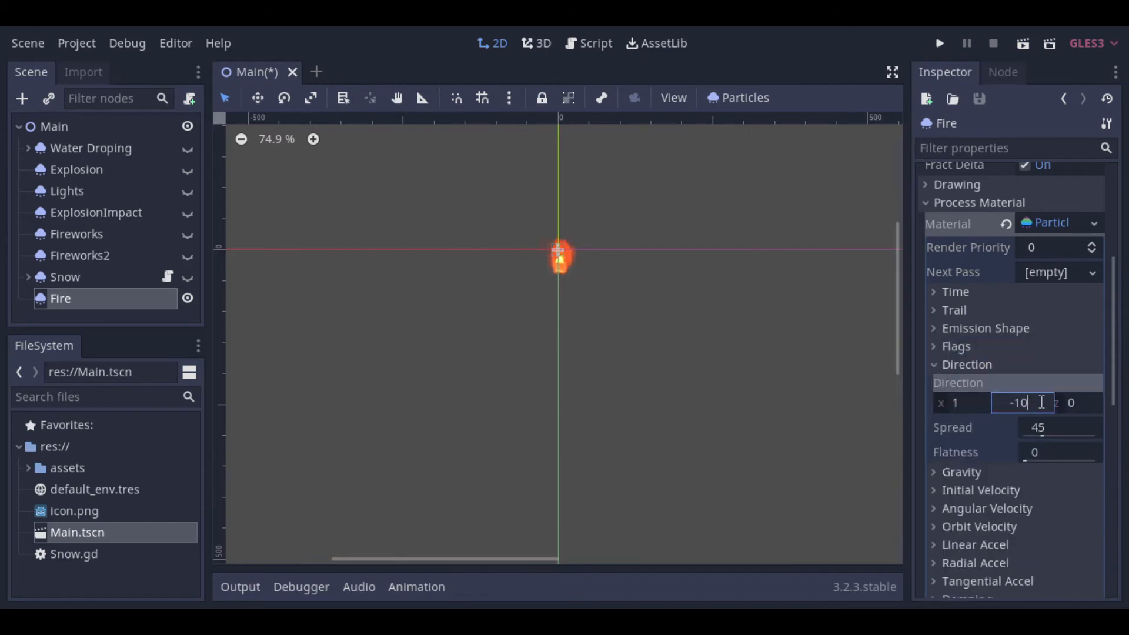
{"action": "type", "text": "0"}
{"action": "key", "text": "Tab"}
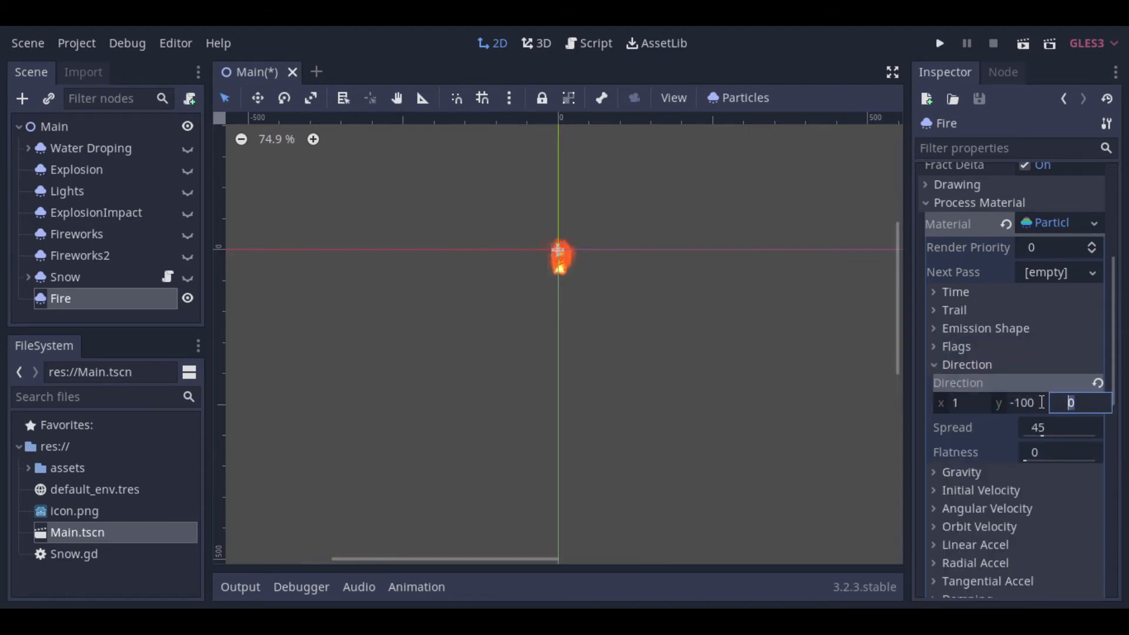
{"action": "left_click", "coordinate": [936, 365]}
Step: Set the Fire material's gravity to 0 on the Y axis
{"action": "left_click", "coordinate": [936, 378]}
{"action": "left_click", "coordinate": [1031, 423]}
{"action": "type", "text": "0"}
{"action": "key", "text": "shift+Tab"}
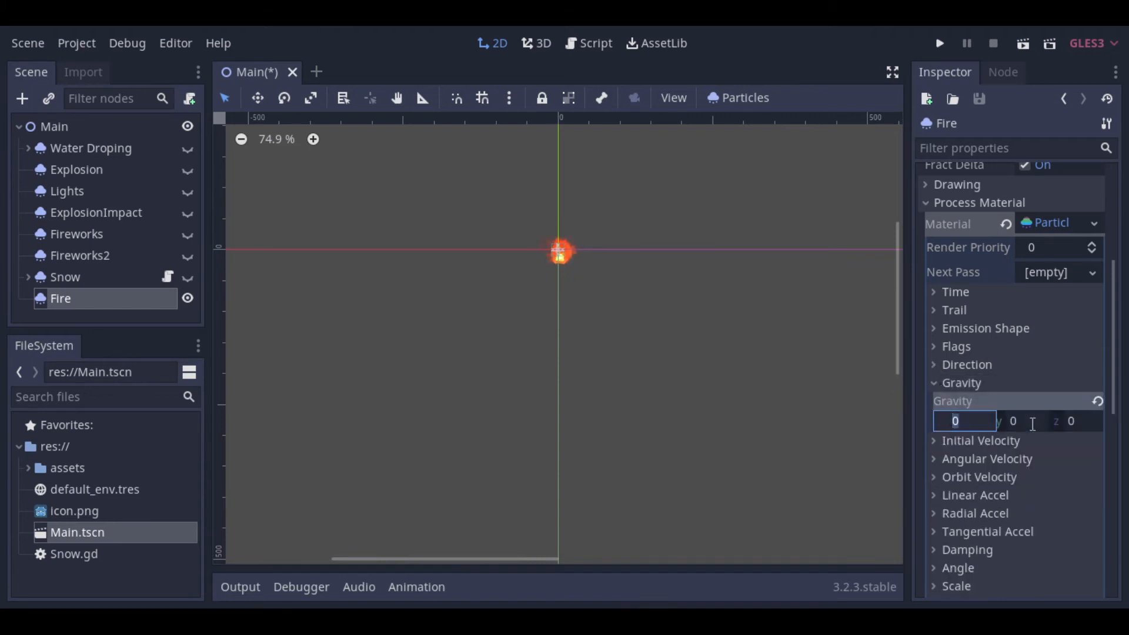
{"action": "left_click", "coordinate": [940, 383]}
Step: Set the initial velocity of the Fire particles to 200
{"action": "left_click", "coordinate": [968, 402]}
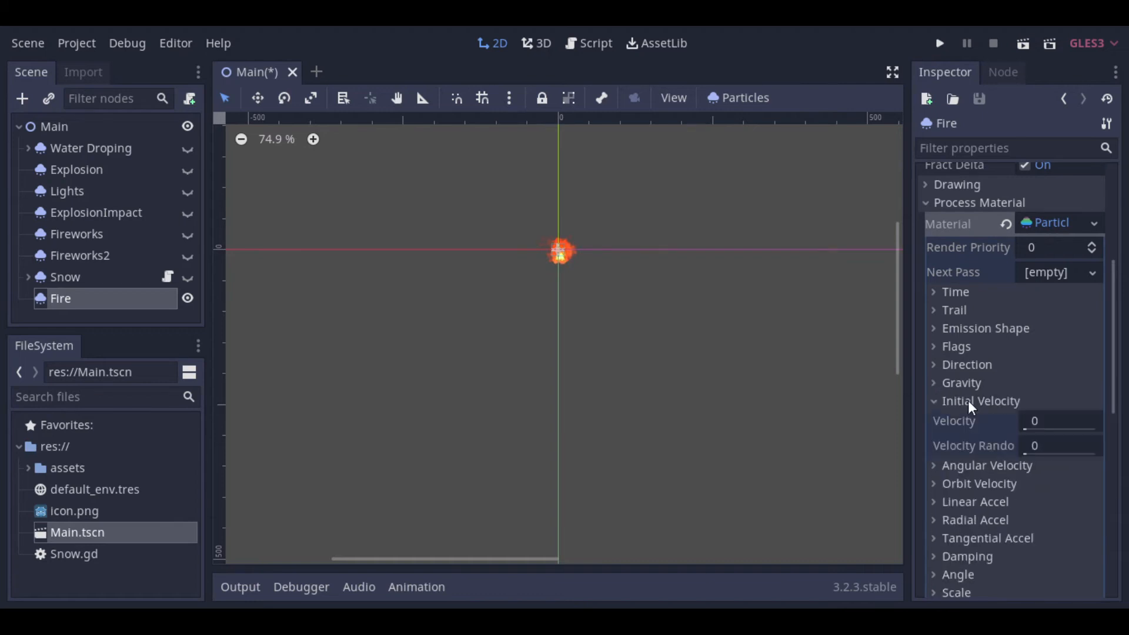
{"action": "left_click", "coordinate": [1061, 423]}
{"action": "type", "text": "200"}
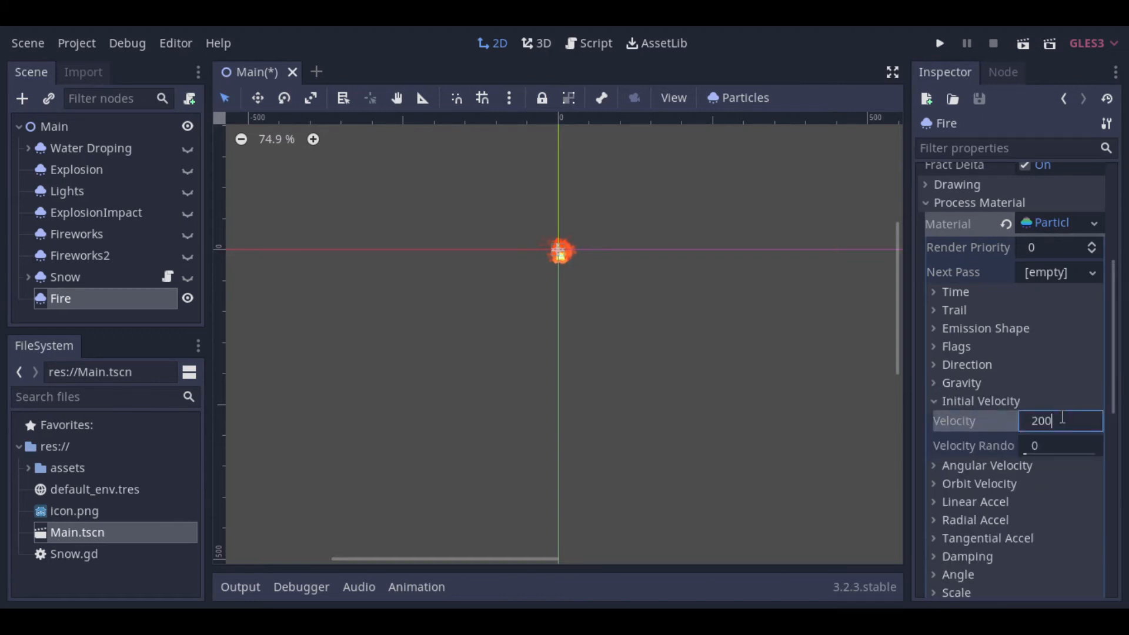
{"action": "key", "text": "Tab"}
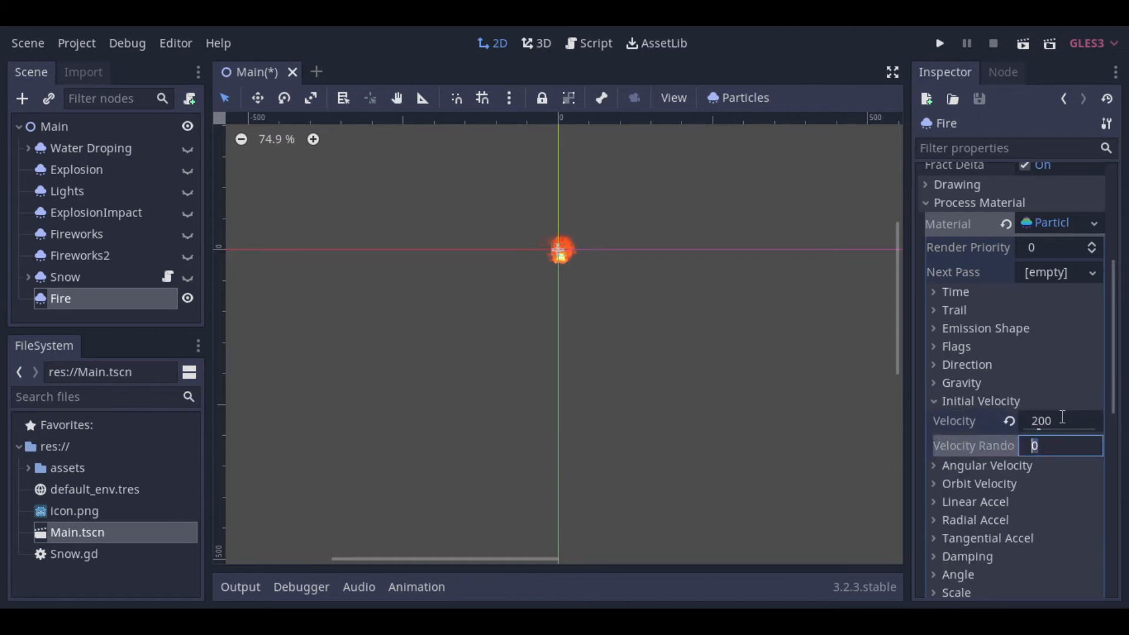
{"action": "left_click", "coordinate": [934, 405]}
Step: Set the angular velocity of the Fire particles to 50
{"action": "scroll", "coordinate": [467, 189], "scroll_direction": "up", "scroll_amount": 5}
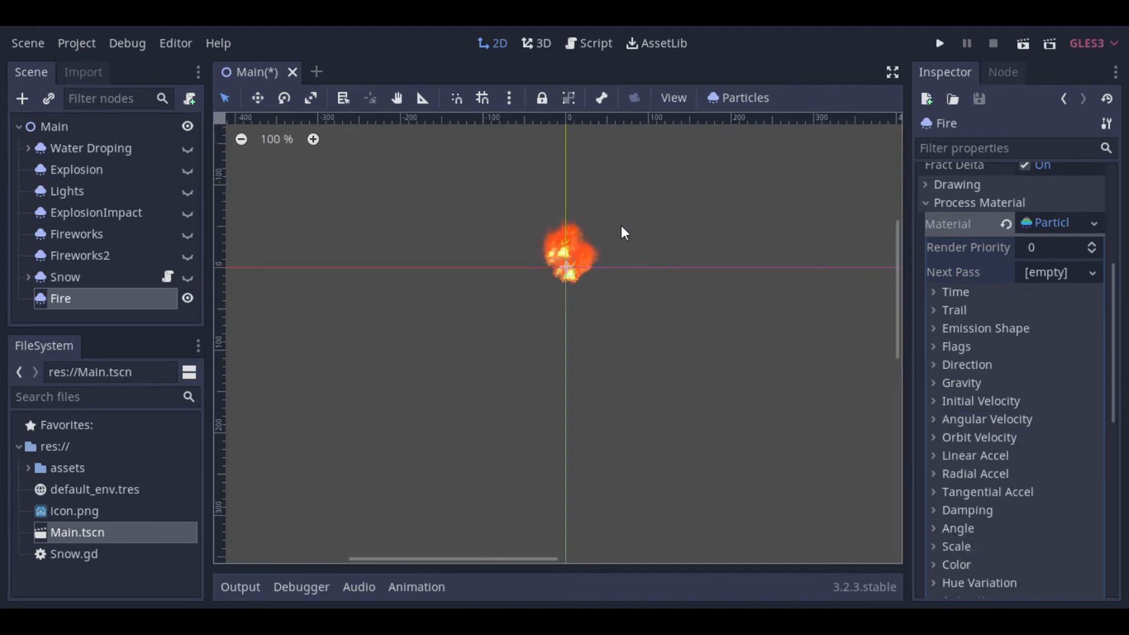
{"action": "scroll", "coordinate": [609, 254], "scroll_direction": "up", "scroll_amount": 3}
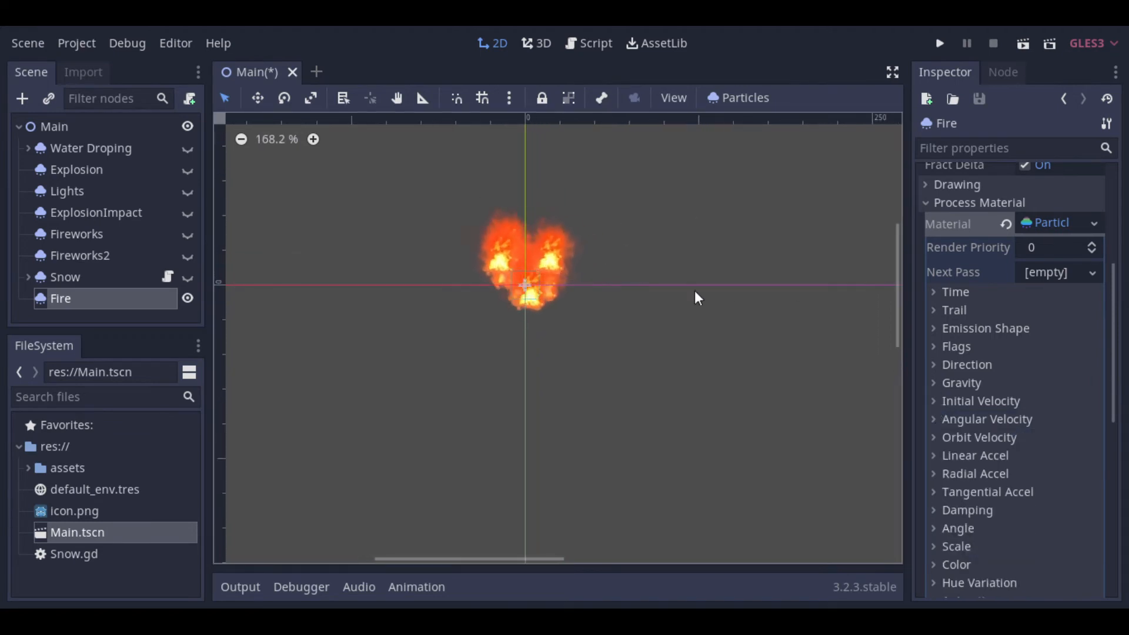
{"action": "left_click", "coordinate": [935, 419]}
{"action": "left_click", "coordinate": [1056, 433]}
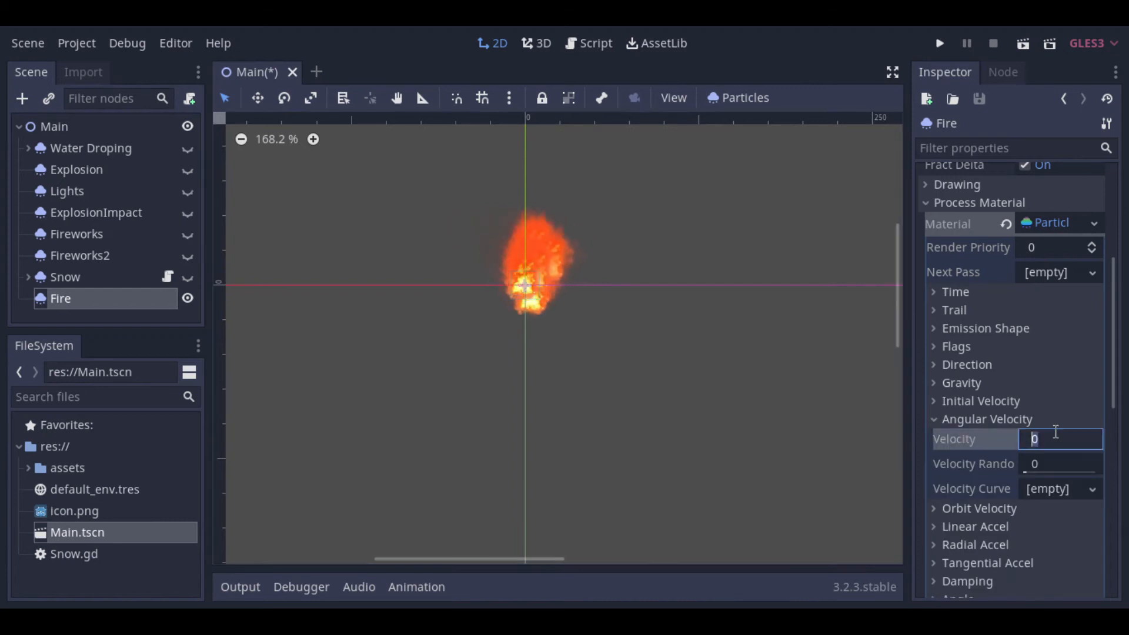
{"action": "type", "text": "50"}
{"action": "key", "text": "Return"}
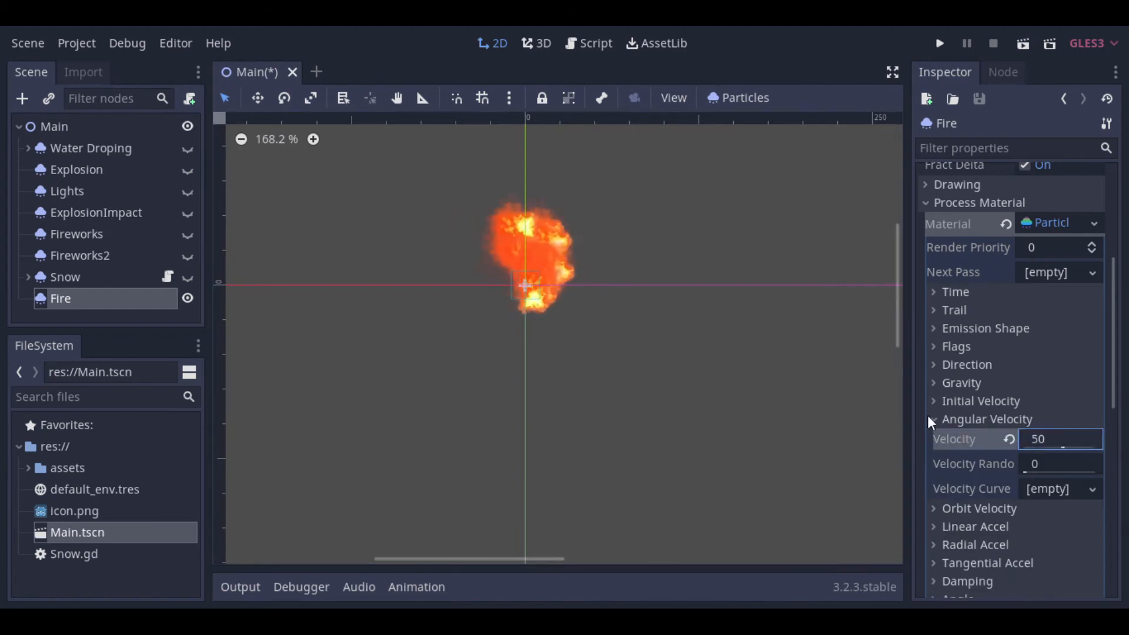
{"action": "left_click", "coordinate": [936, 418]}
Step: Assign a new CurveTexture as the Fire material's scale curve and open its curve for editing
{"action": "scroll", "coordinate": [946, 464], "scroll_direction": "down", "scroll_amount": 2}
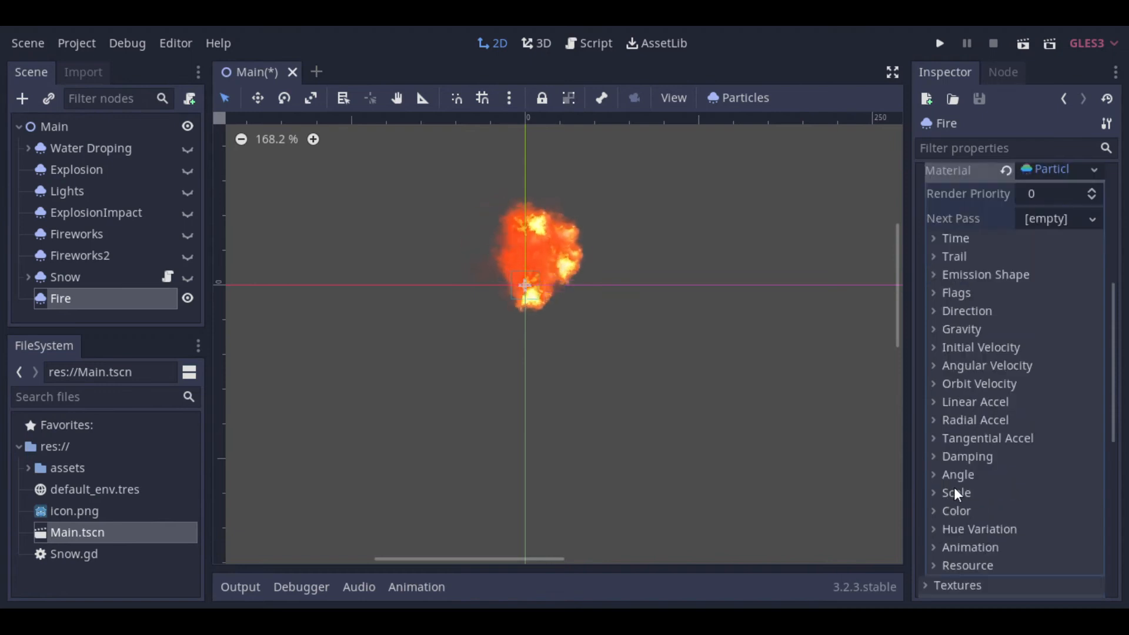
{"action": "left_click", "coordinate": [937, 495]}
{"action": "left_click", "coordinate": [1039, 560]}
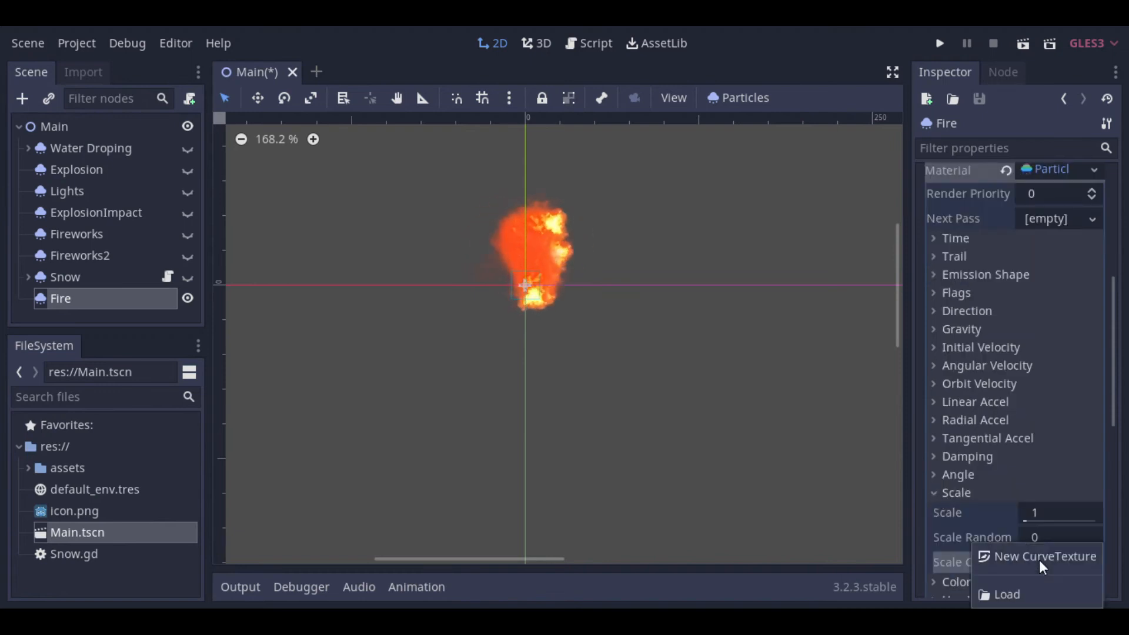
{"action": "left_click", "coordinate": [1032, 561]}
{"action": "scroll", "coordinate": [1031, 560], "scroll_direction": "down", "scroll_amount": 4}
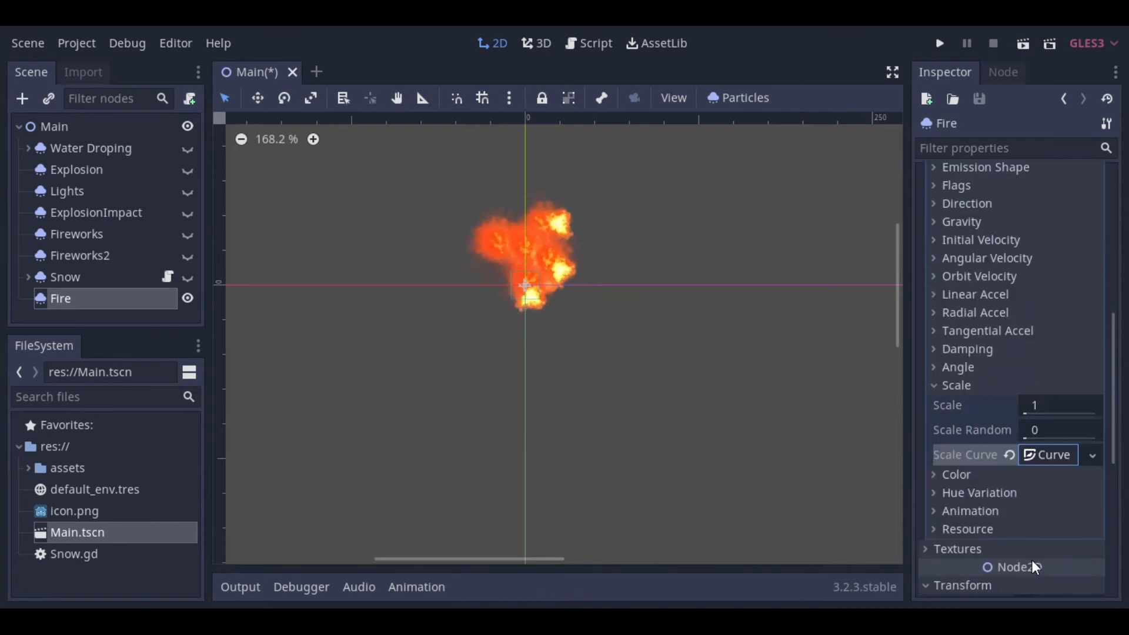
{"action": "left_click", "coordinate": [1045, 454]}
{"action": "left_click", "coordinate": [1059, 519]}
{"action": "scroll", "coordinate": [1060, 520], "scroll_direction": "down", "scroll_amount": 4}
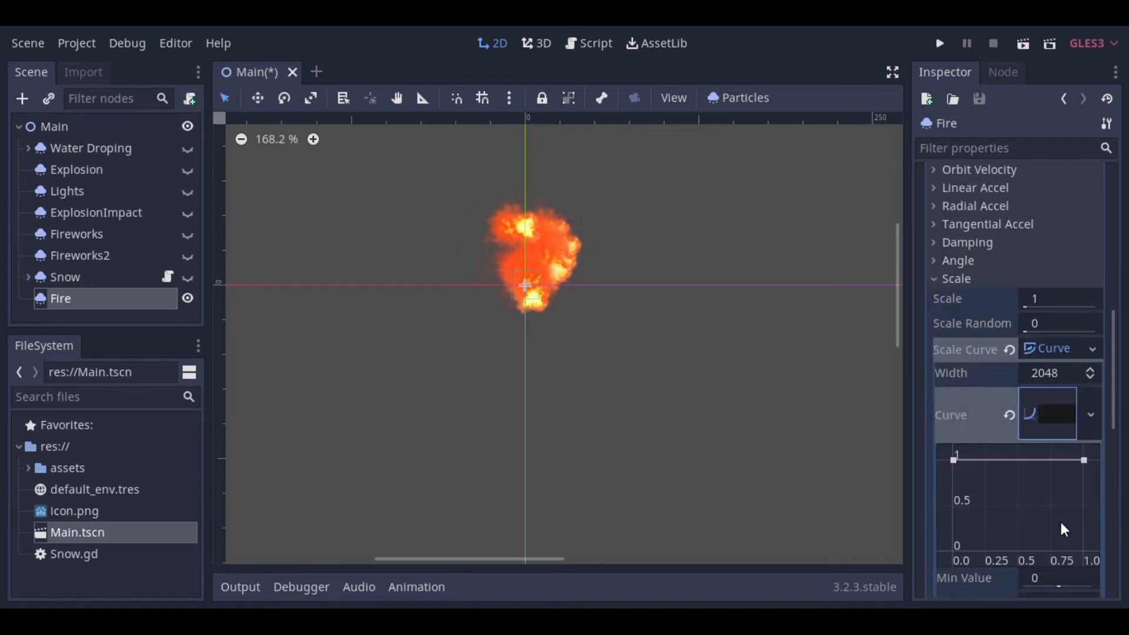
Step: Lower the scale curve's starting point to about 0.5 so the flames grow over their lifetime
{"action": "left_click", "coordinate": [958, 464]}
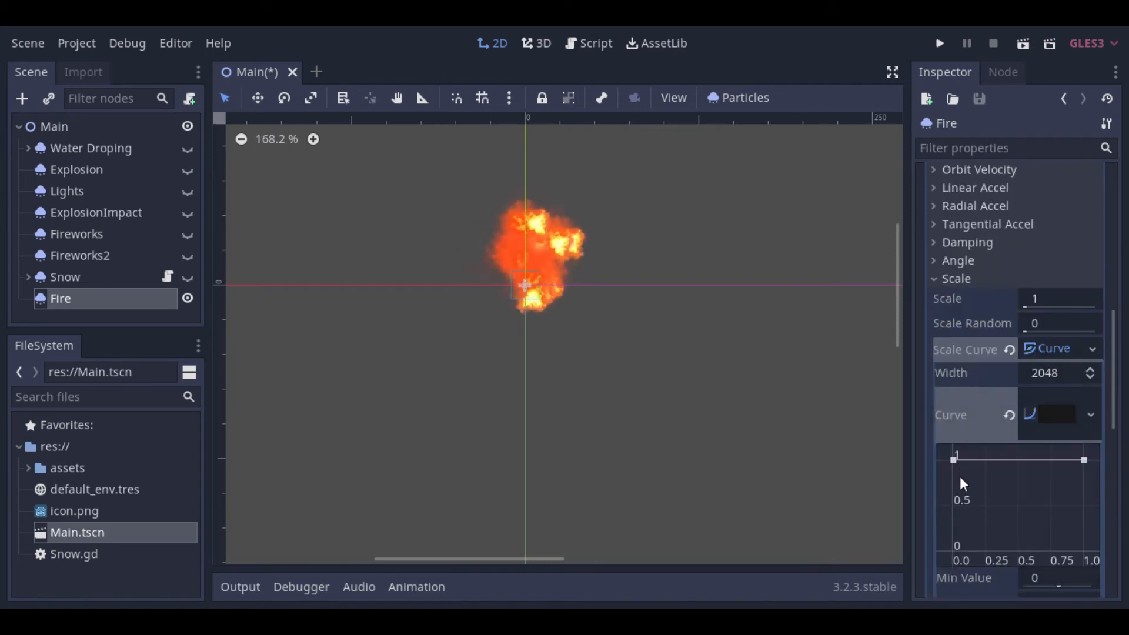
{"action": "left_click_drag", "start_coordinate": [953, 459], "coordinate": [951, 505]}
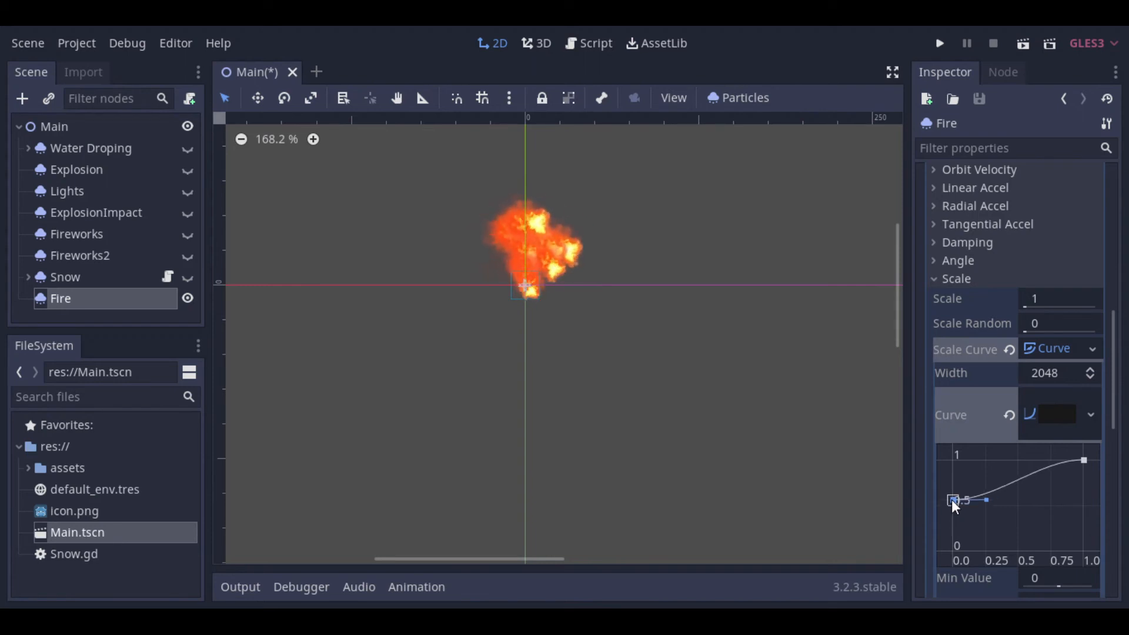
{"action": "left_click", "coordinate": [938, 283]}
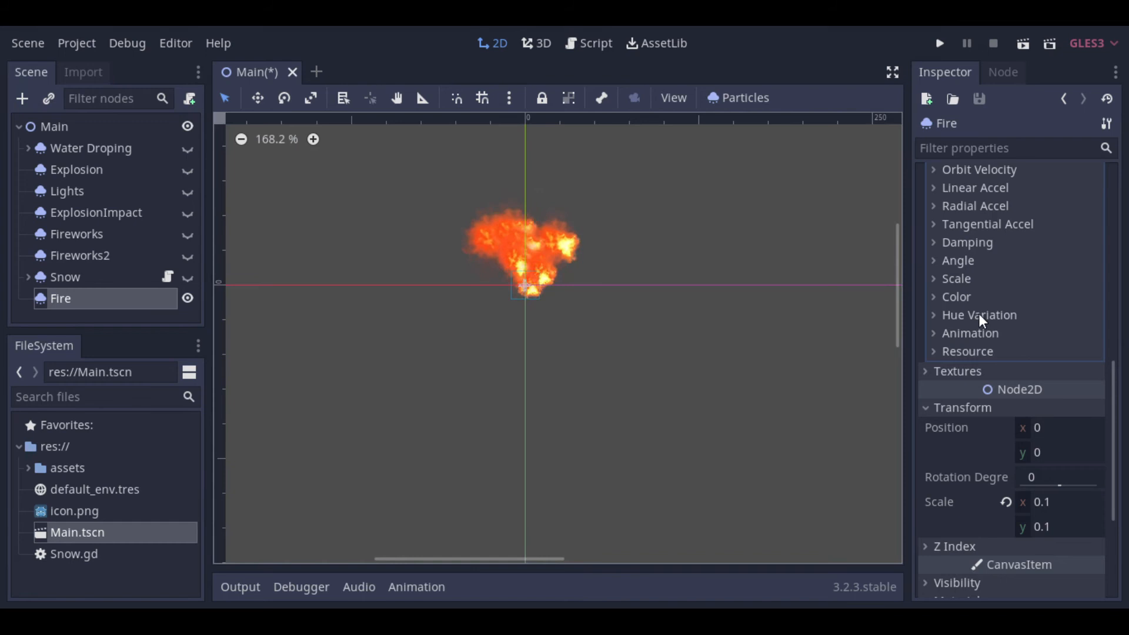
Step: Set the Fire material's hue variation to 0.2 and its variation randomness to 0.5
{"action": "left_click", "coordinate": [936, 316]}
{"action": "left_click", "coordinate": [1049, 332]}
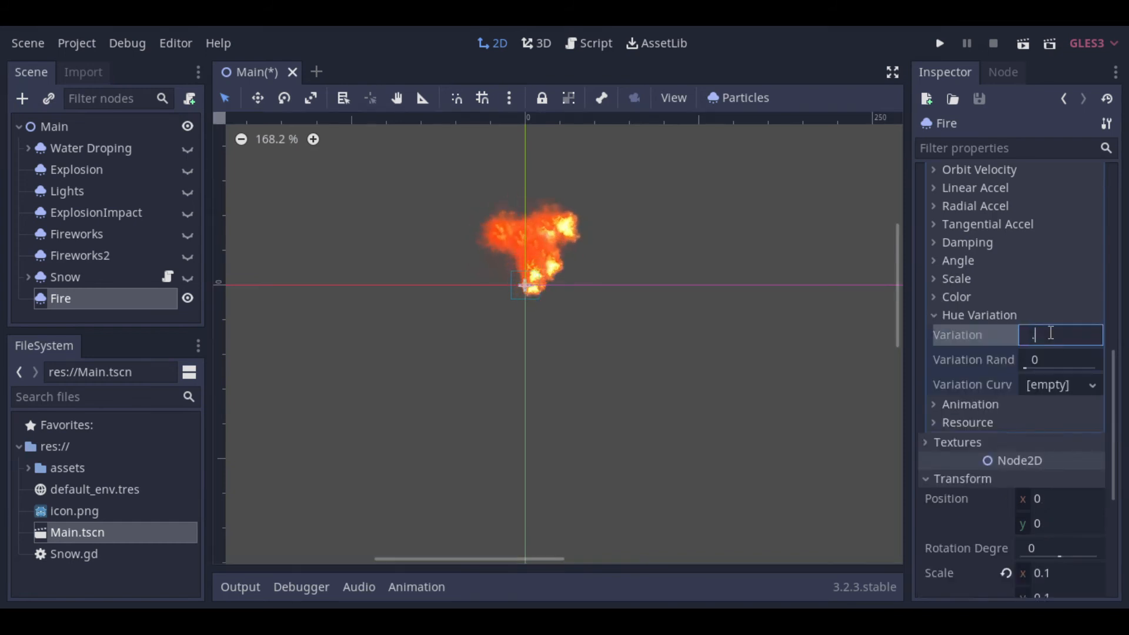
{"action": "key", "text": "Tab"}
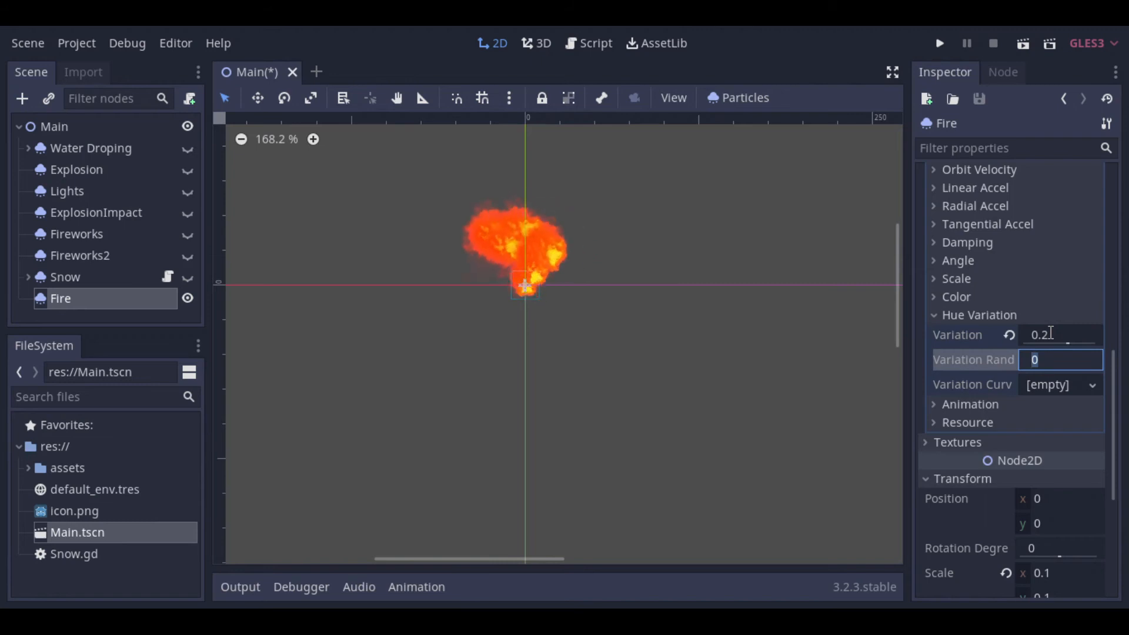
{"action": "type", "text": ".5"}
{"action": "key", "text": "Return"}
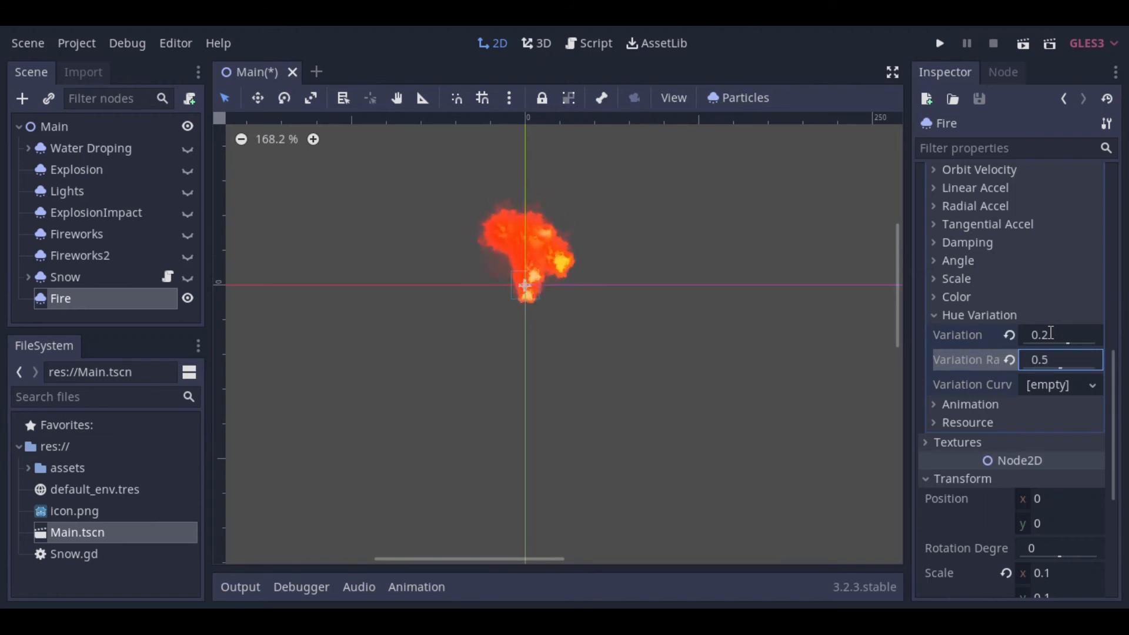
{"action": "left_click", "coordinate": [935, 315]}
Step: Assign a new CanvasItemMaterial as the Fire node's canvas item material
{"action": "scroll", "coordinate": [1015, 337], "scroll_direction": "up", "scroll_amount": 5}
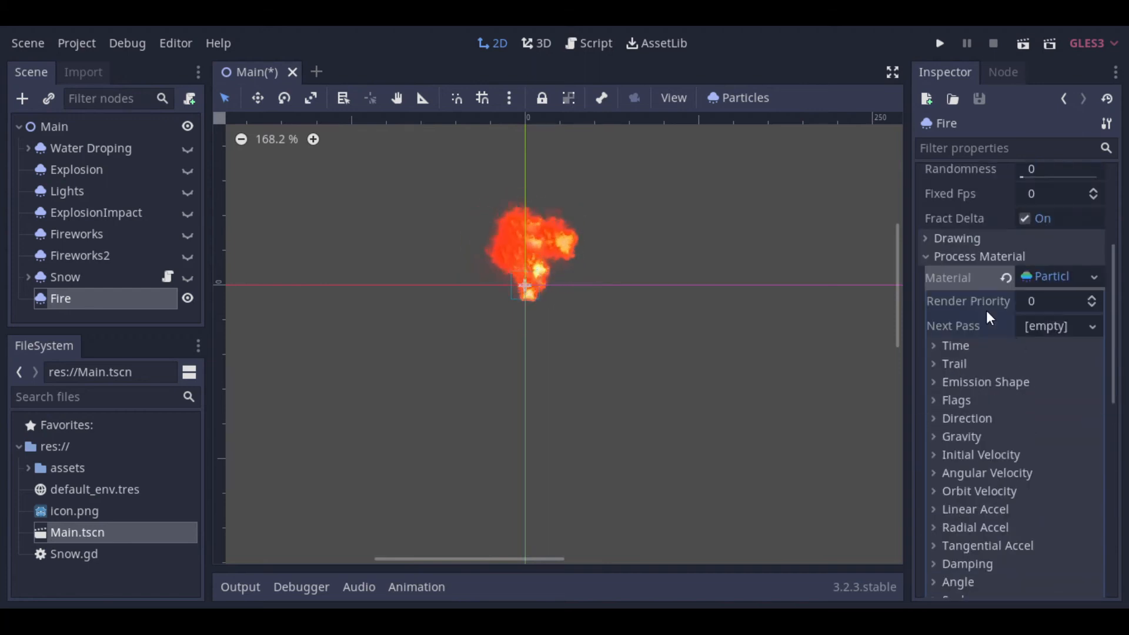
{"action": "left_click", "coordinate": [928, 259]}
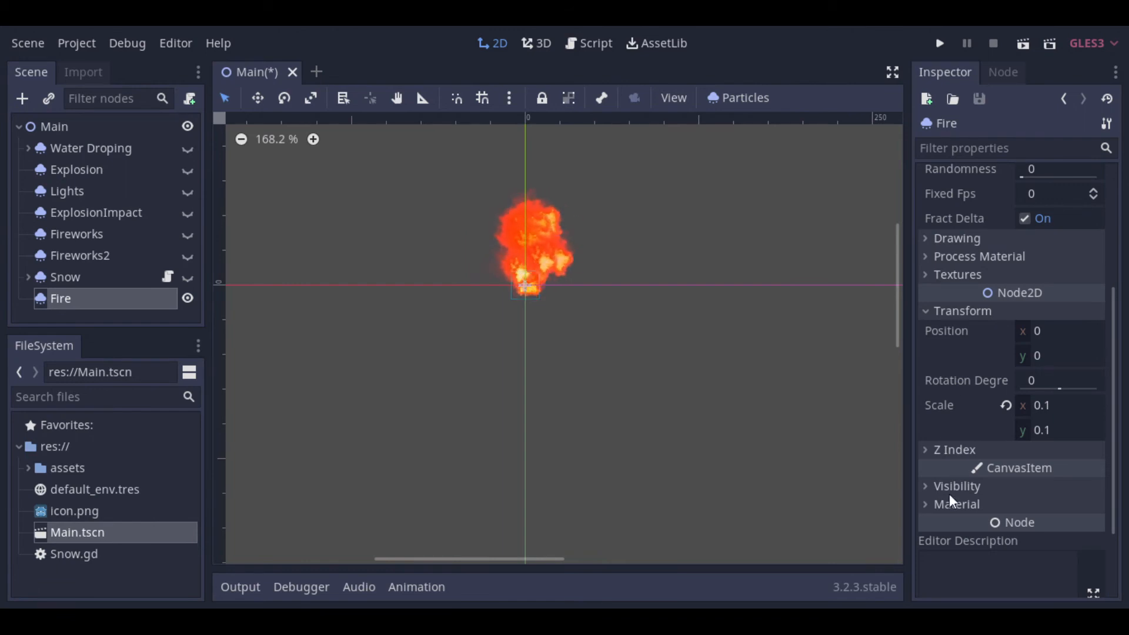
{"action": "left_click", "coordinate": [930, 505]}
{"action": "scroll", "coordinate": [930, 504], "scroll_direction": "down", "scroll_amount": 1}
{"action": "left_click", "coordinate": [1067, 470]}
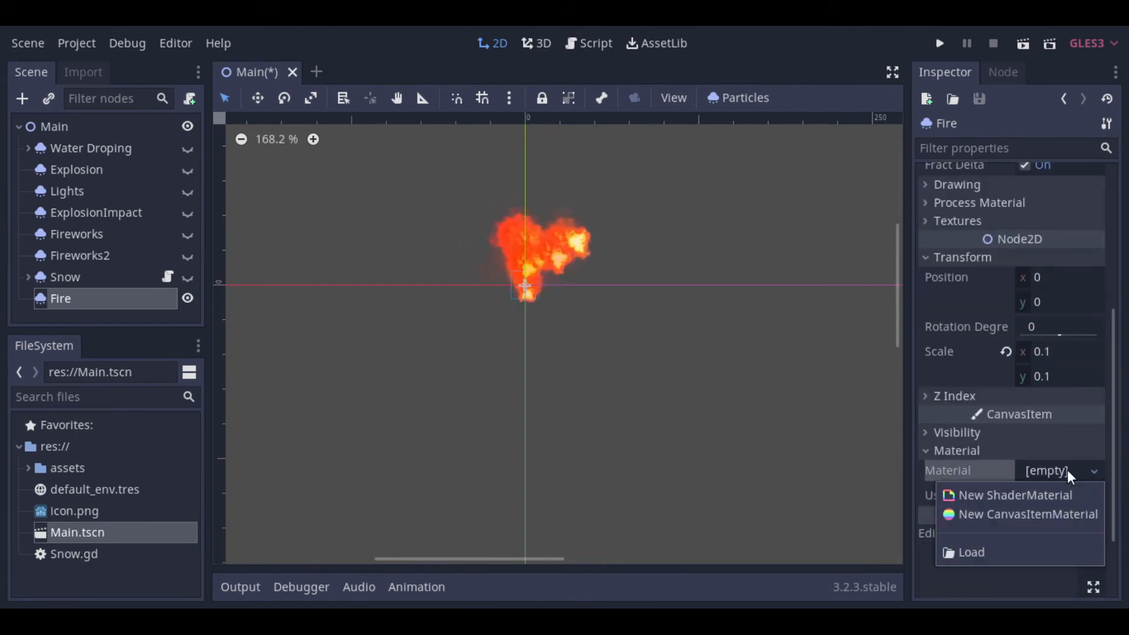
{"action": "left_click", "coordinate": [1059, 521]}
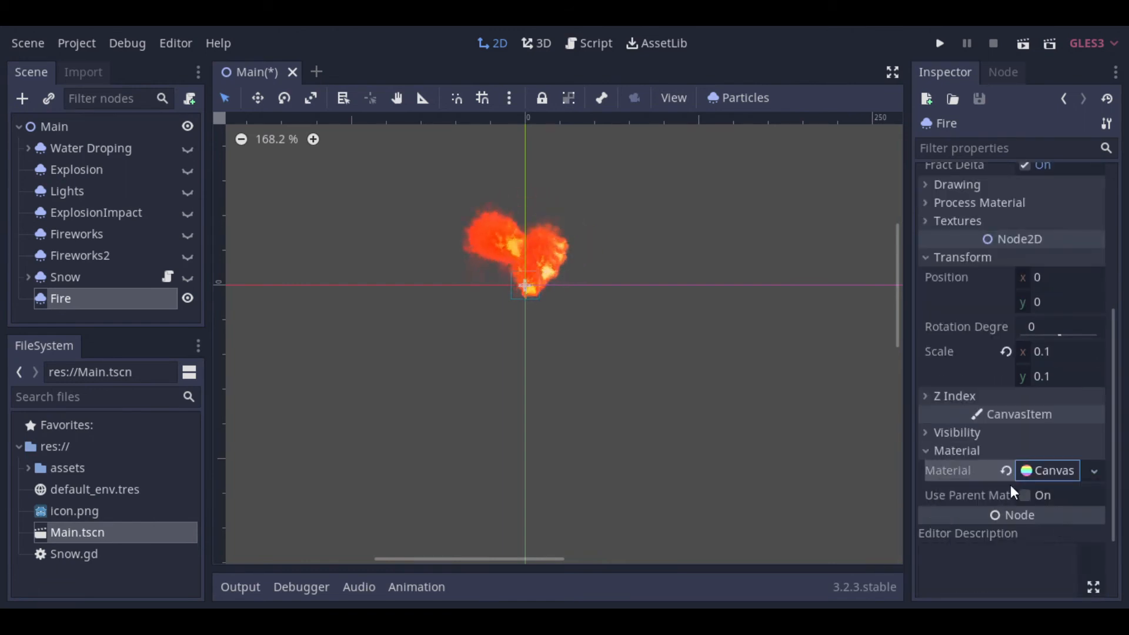
Step: Set the blend mode of Fire's CanvasItemMaterial to Add and save the scene
{"action": "scroll", "coordinate": [999, 458], "scroll_direction": "down", "scroll_amount": 2}
{"action": "left_click", "coordinate": [1034, 374]}
{"action": "scroll", "coordinate": [953, 396], "scroll_direction": "down", "scroll_amount": 1}
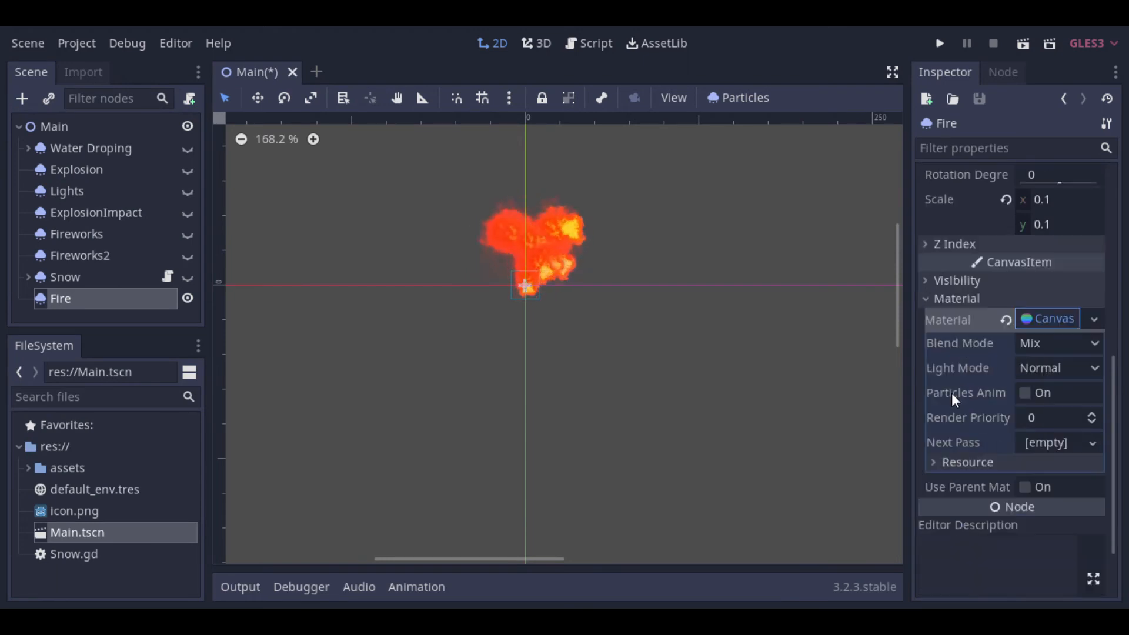
{"action": "left_click", "coordinate": [1095, 344]}
{"action": "left_click", "coordinate": [1026, 386]}
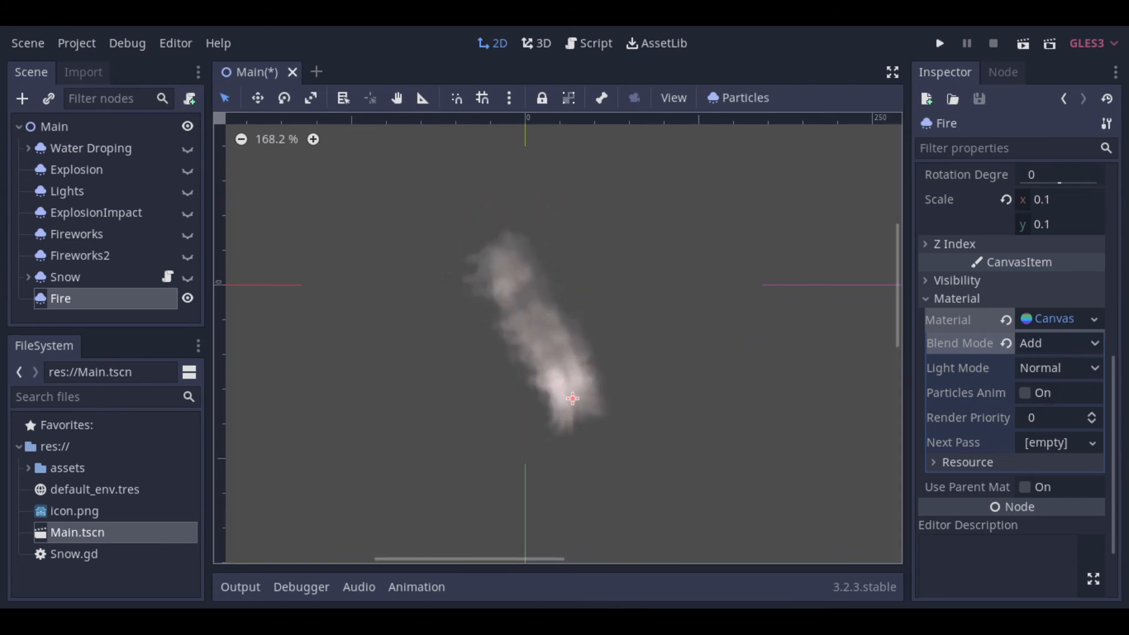
{"action": "left_click", "coordinate": [757, 433]}
{"action": "key", "text": "ctrl+s"}
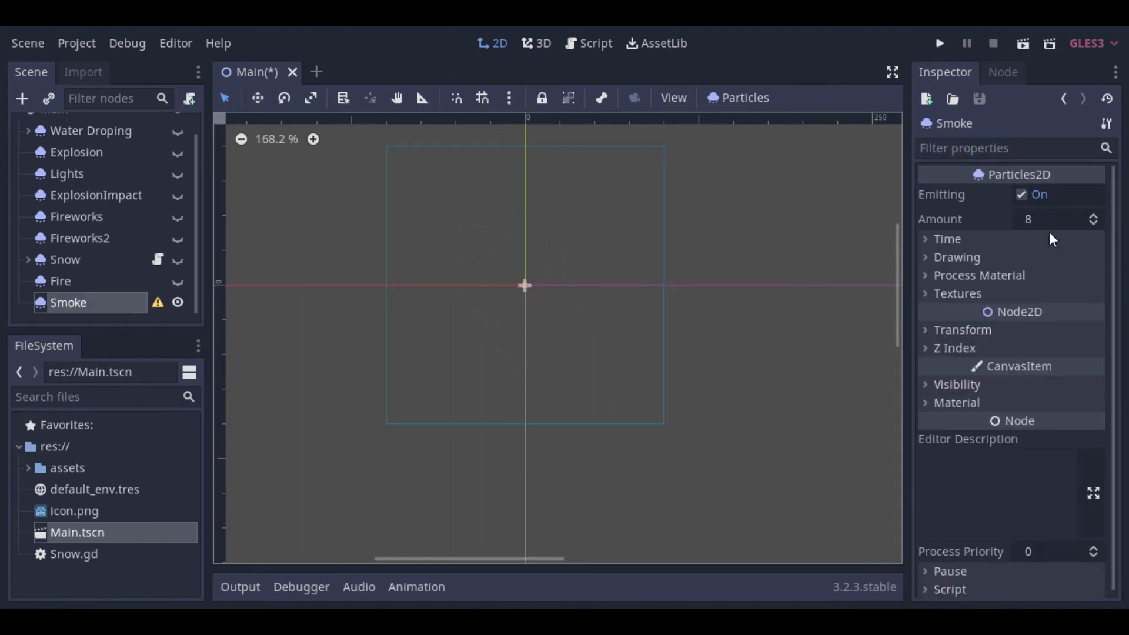
Step: Set the Smoke particles' amount to 10 and lifetime to 2
{"action": "left_click", "coordinate": [1048, 218]}
{"action": "type", "text": "10"}
{"action": "key", "text": "Return"}
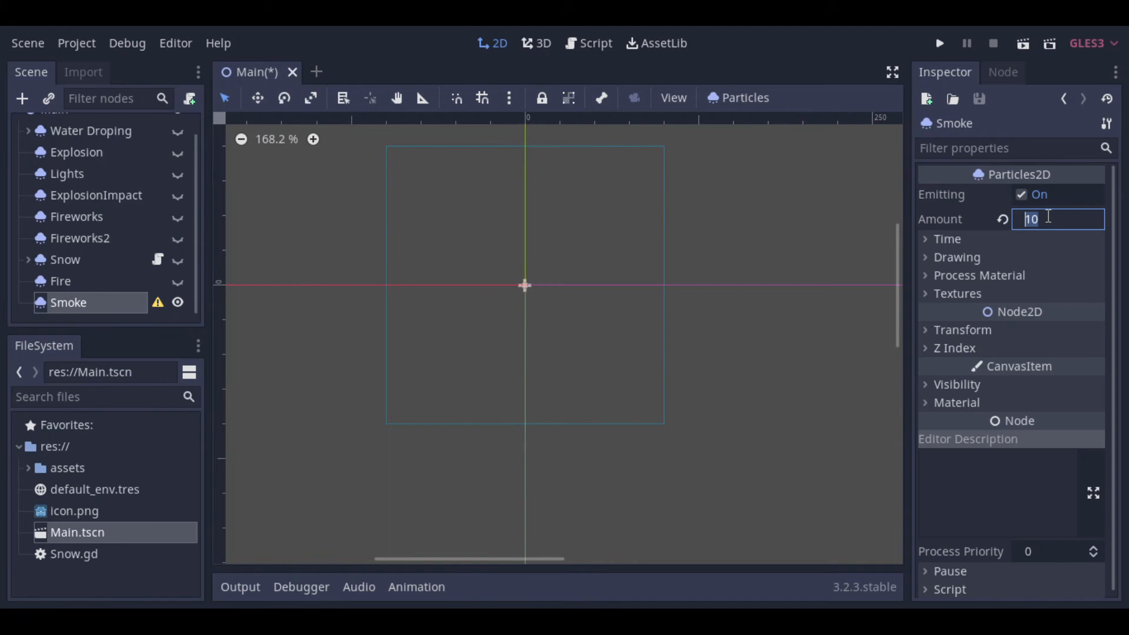
{"action": "left_click", "coordinate": [964, 241]}
{"action": "left_click", "coordinate": [1041, 259]}
{"action": "type", "text": "2"}
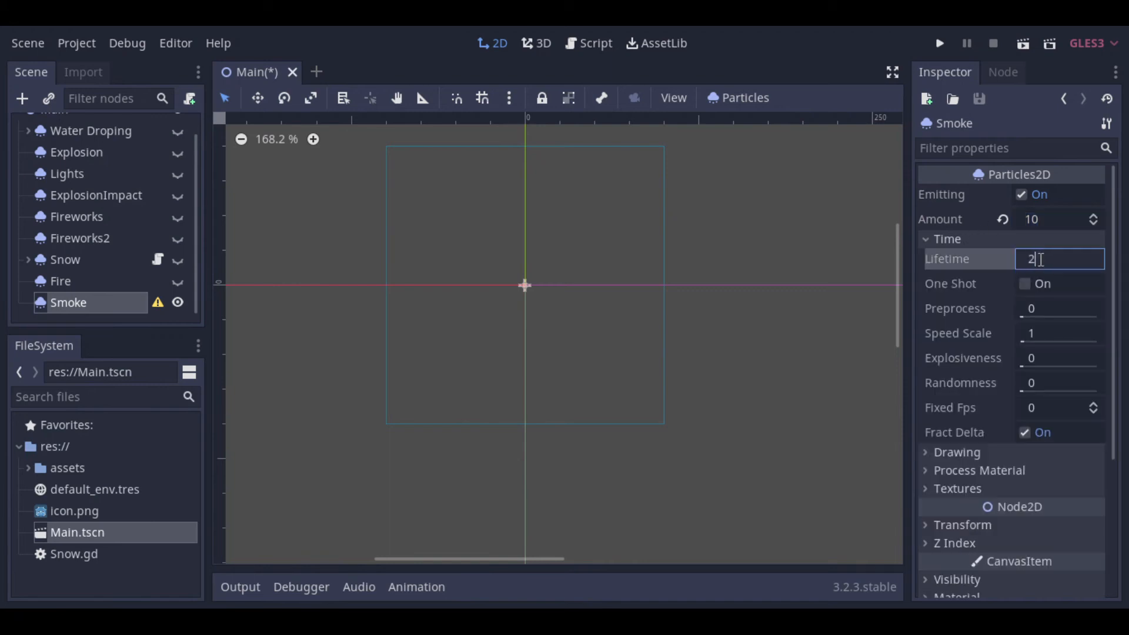
{"action": "key", "text": "Return"}
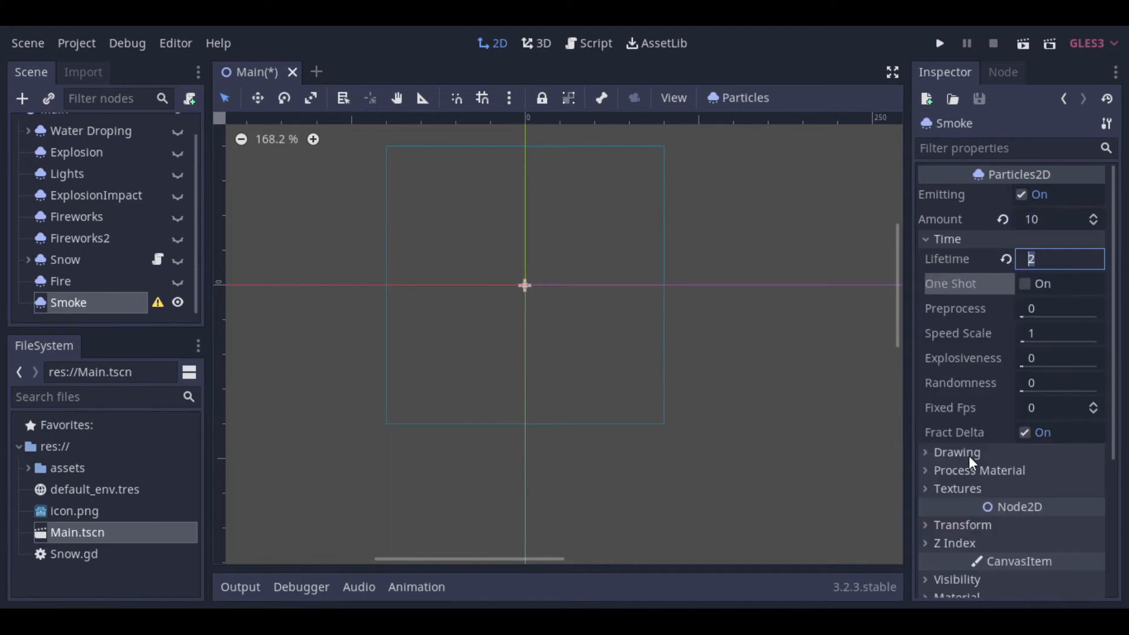
{"action": "left_click", "coordinate": [945, 240]}
Step: Assign smoke_small.png from the assets folder as the Smoke particles' texture
{"action": "left_click", "coordinate": [976, 274]}
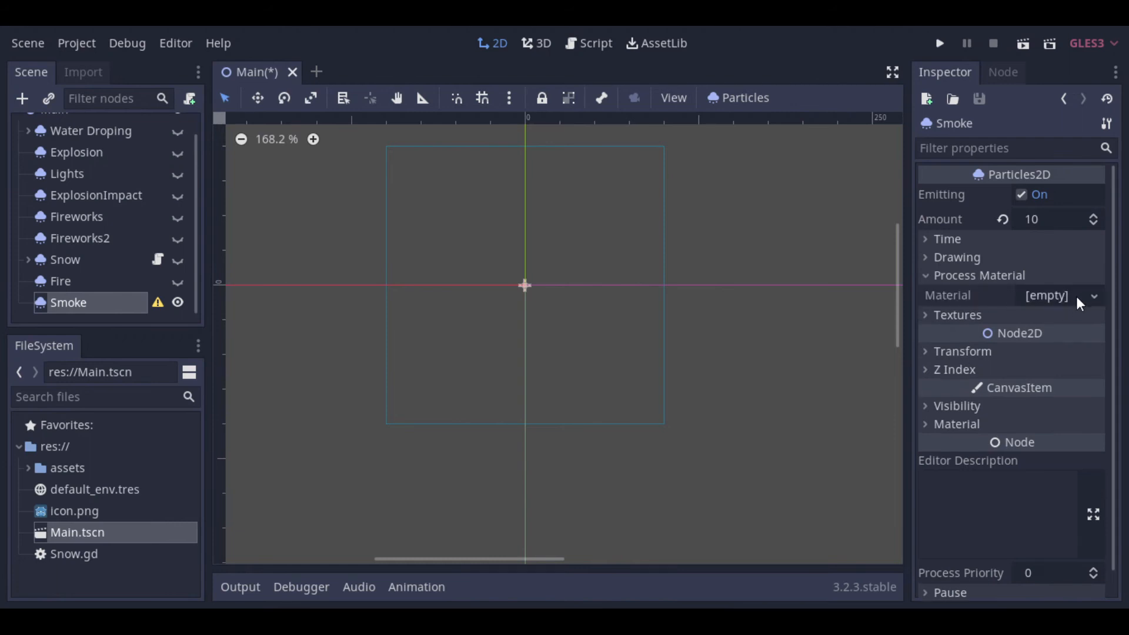
{"action": "left_click", "coordinate": [976, 275]}
{"action": "left_click", "coordinate": [943, 293]}
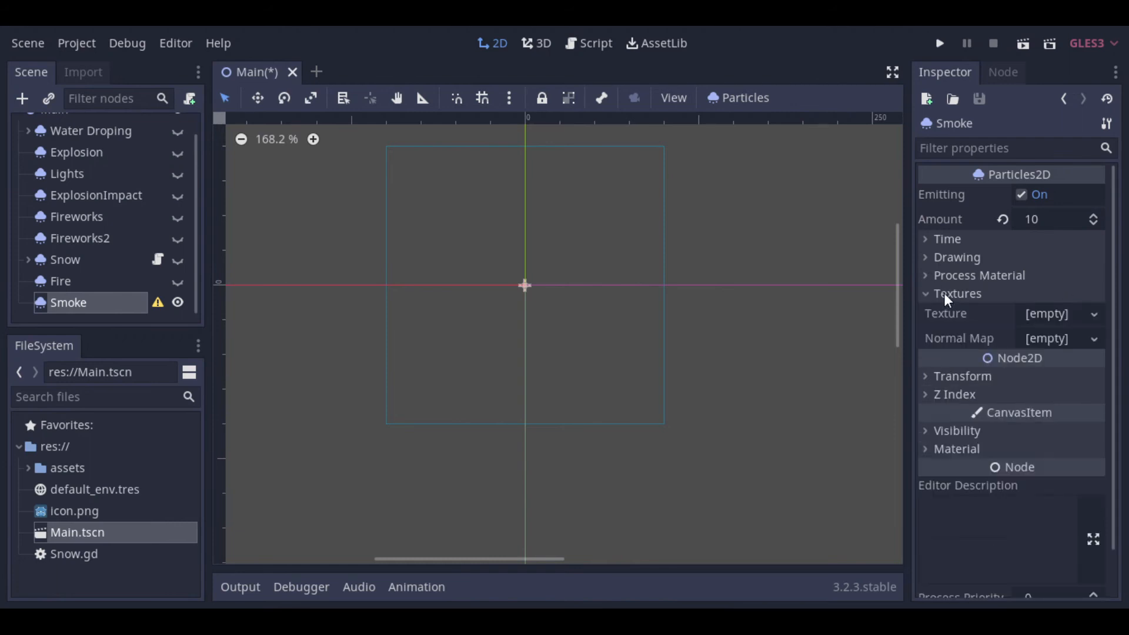
{"action": "left_click", "coordinate": [22, 467]}
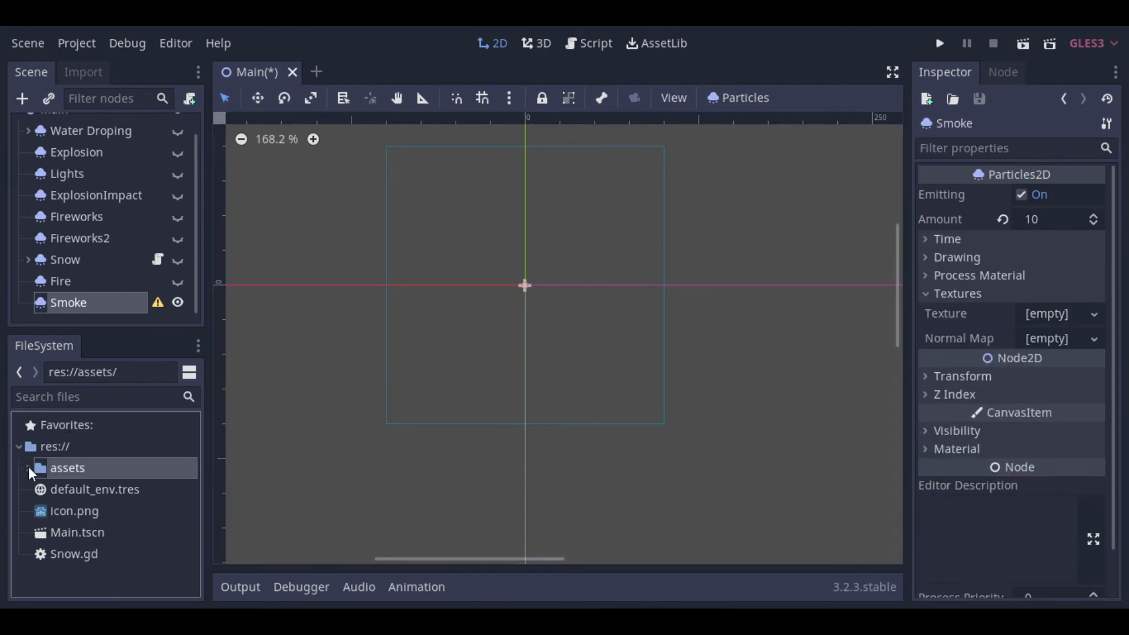
{"action": "left_click", "coordinate": [28, 467]}
{"action": "scroll", "coordinate": [125, 487], "scroll_direction": "down", "scroll_amount": 2}
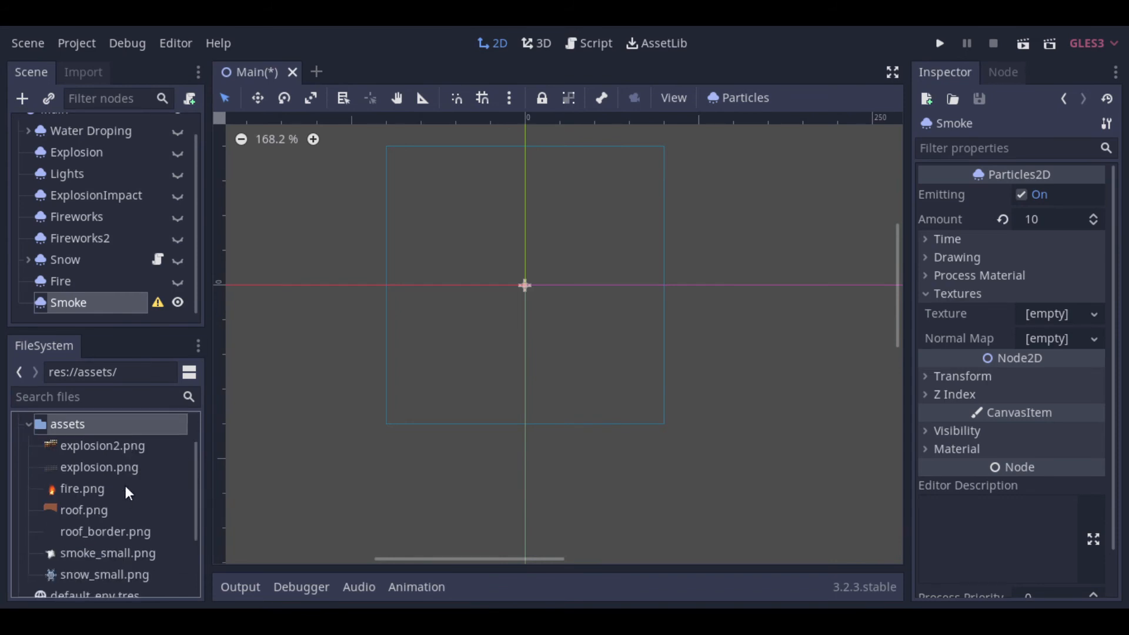
{"action": "left_click_drag", "start_coordinate": [126, 548], "coordinate": [1054, 316]}
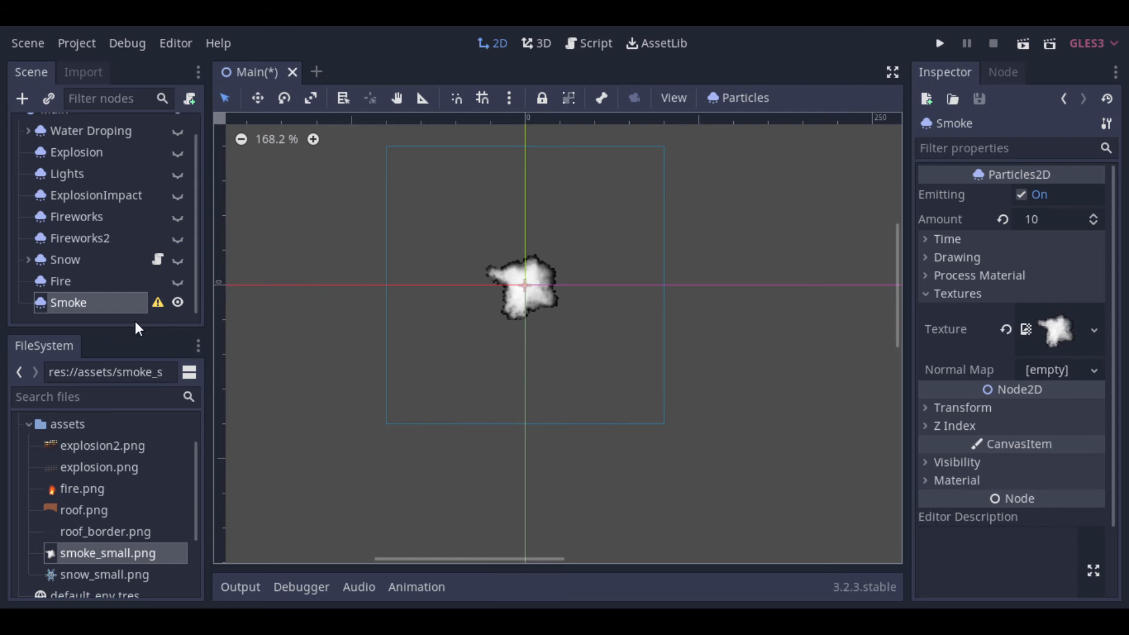
Step: Assign a new ParticlesMaterial as the Smoke node's process material
{"action": "left_click", "coordinate": [966, 297]}
{"action": "left_click", "coordinate": [964, 276]}
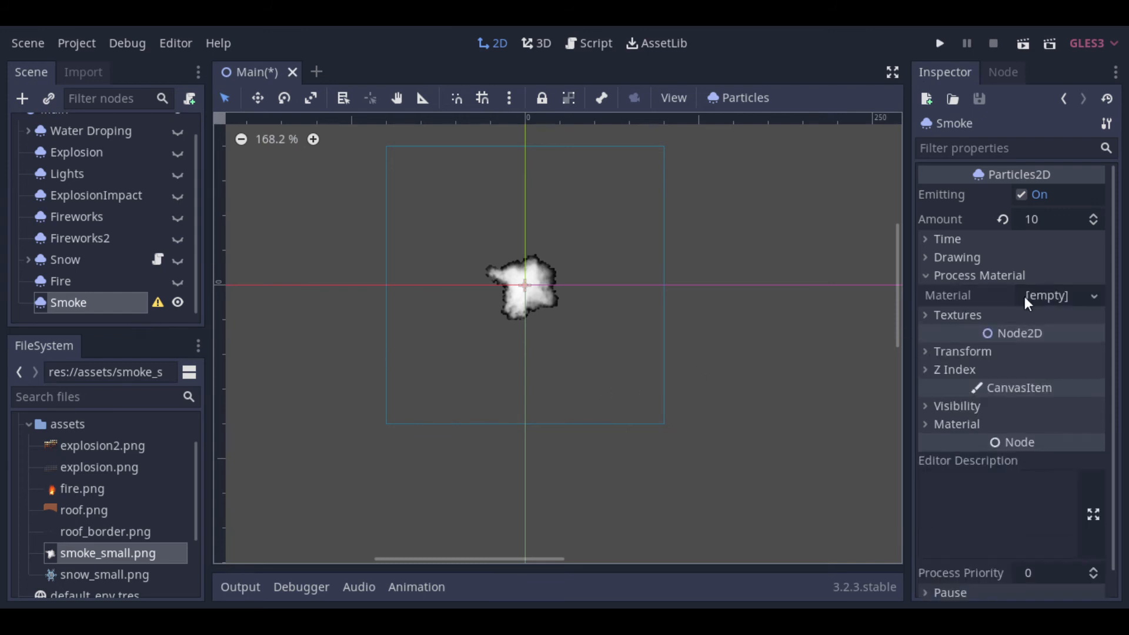
{"action": "left_click", "coordinate": [1061, 295]}
{"action": "left_click", "coordinate": [1044, 338]}
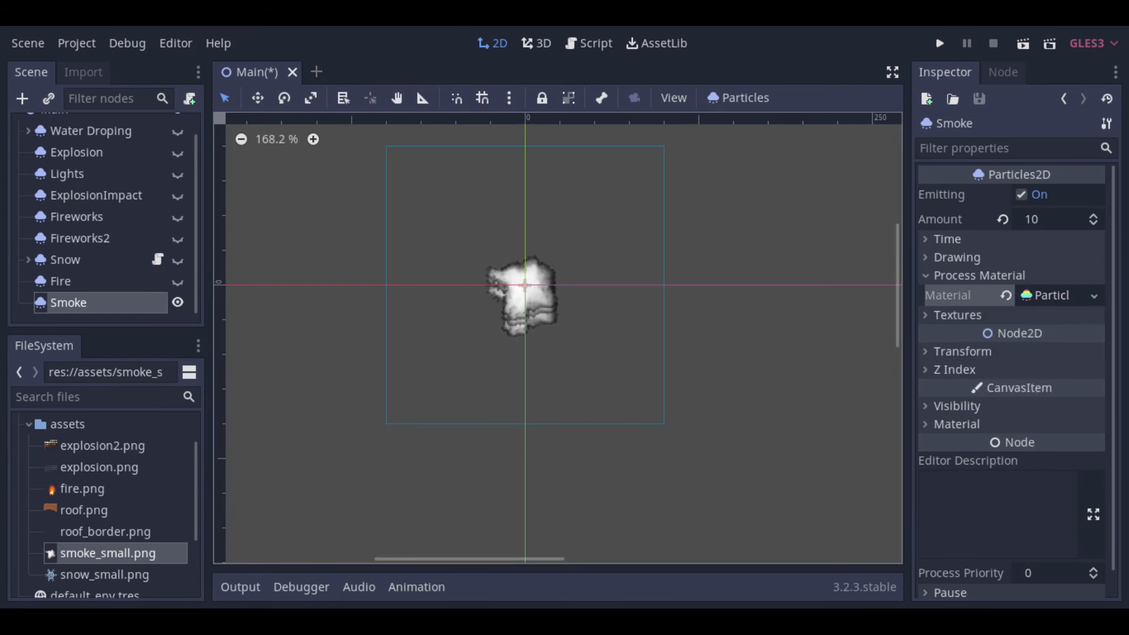
Step: Set the Smoke process material's gravity to -5 on x and -20 on y
{"action": "left_click", "coordinate": [1037, 296]}
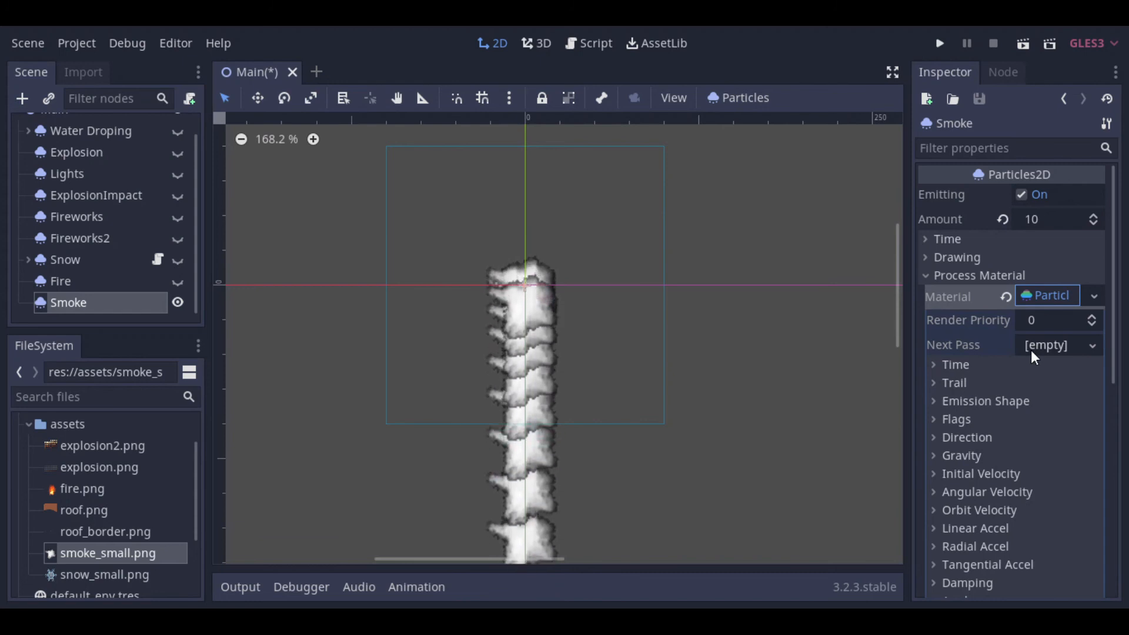
{"action": "scroll", "coordinate": [1032, 350], "scroll_direction": "down", "scroll_amount": 1}
{"action": "left_click", "coordinate": [974, 401]}
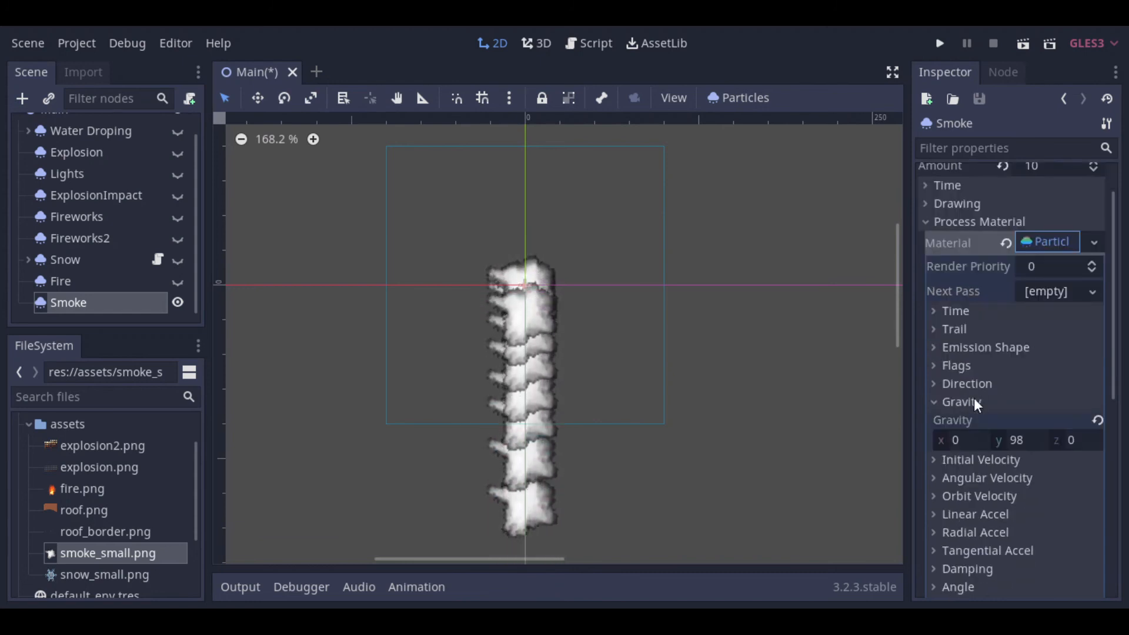
{"action": "left_click", "coordinate": [1027, 439]}
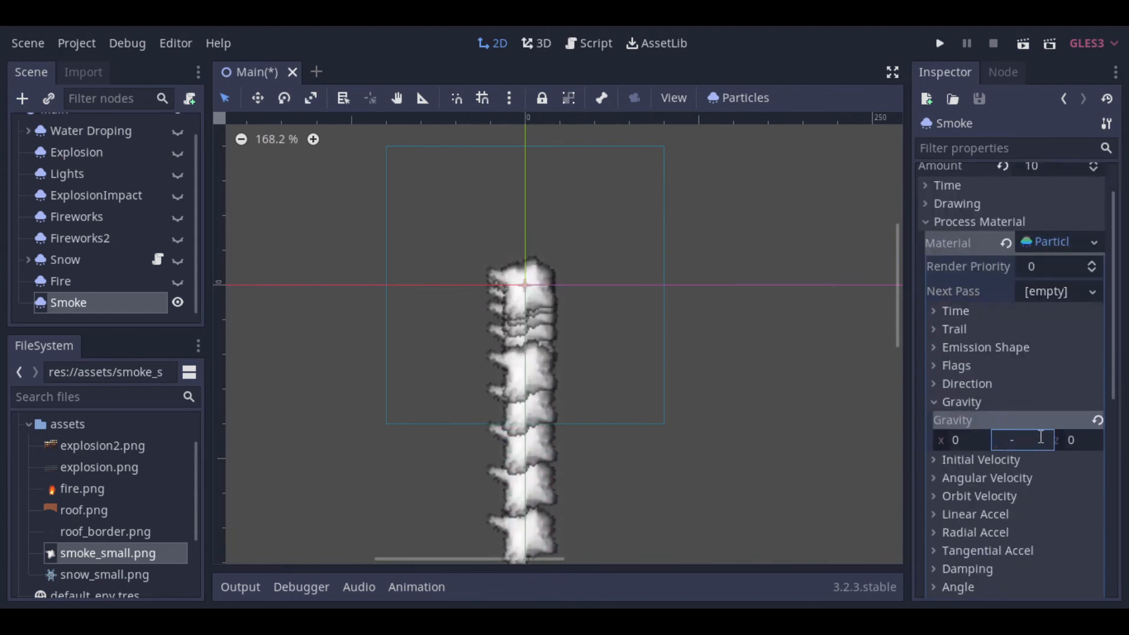
{"action": "key", "text": "shift+Tab"}
{"action": "type", "text": "-5"}
{"action": "key", "text": "Tab"}
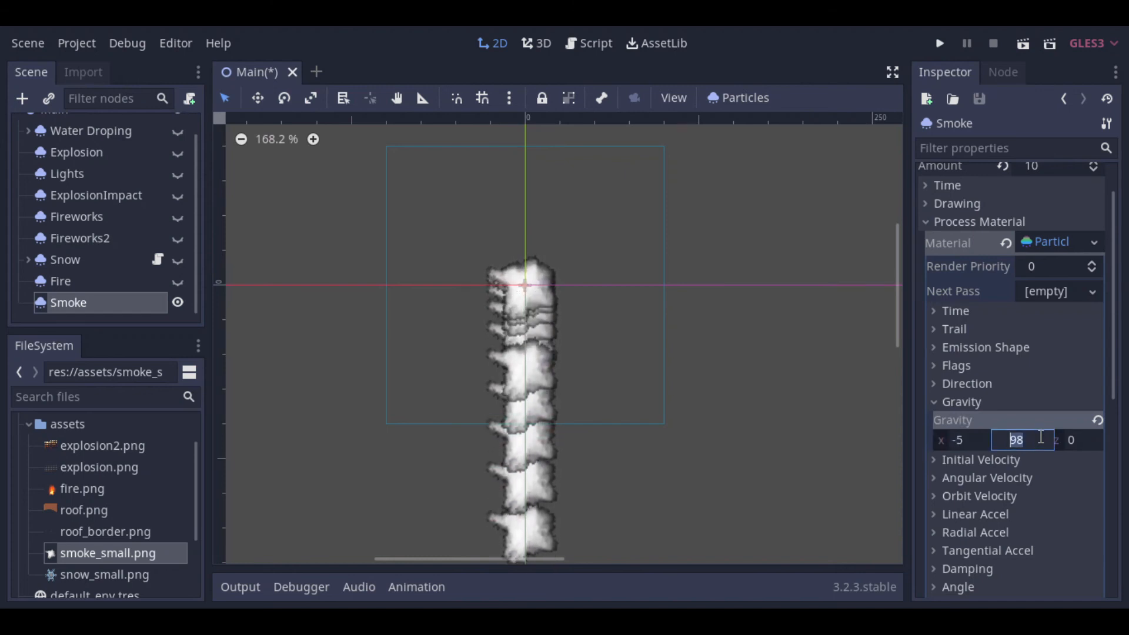
{"action": "type", "text": "-20"}
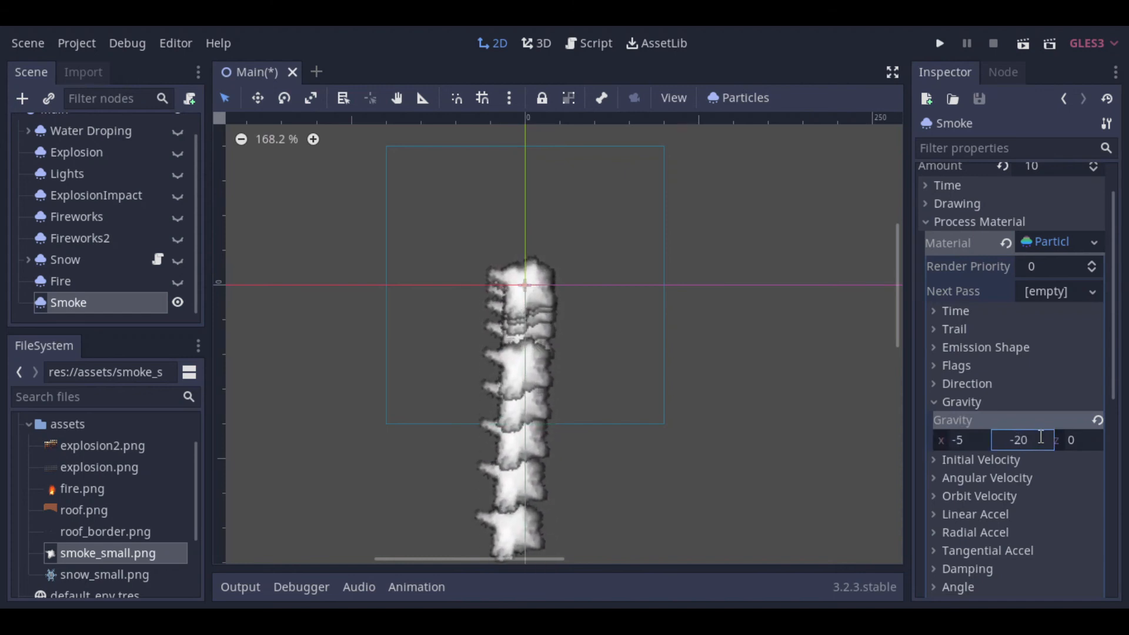
{"action": "key", "text": "shift+Tab"}
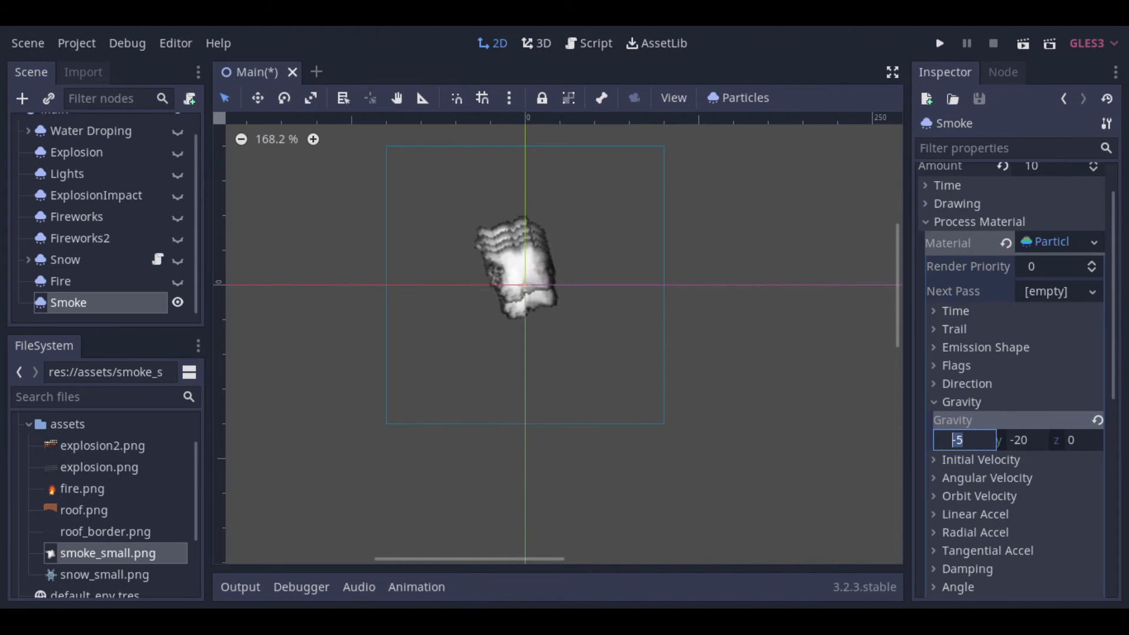
{"action": "left_click", "coordinate": [936, 403]}
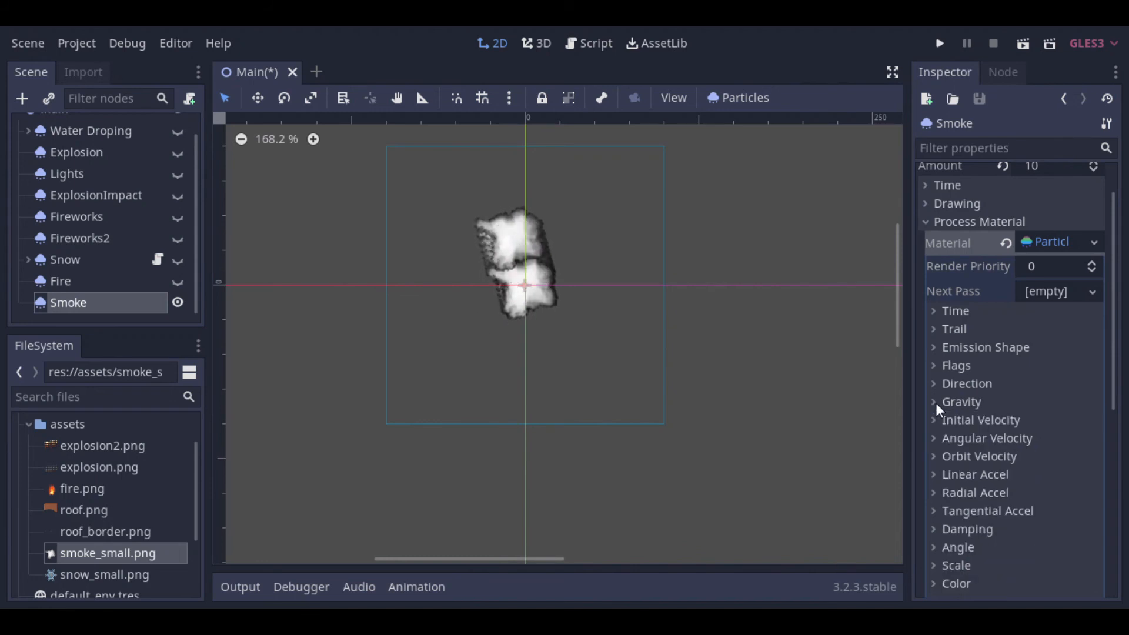
Step: Set the Smoke process material's angular velocity to 20 and its velocity randomness to 0.4
{"action": "left_click", "coordinate": [946, 436]}
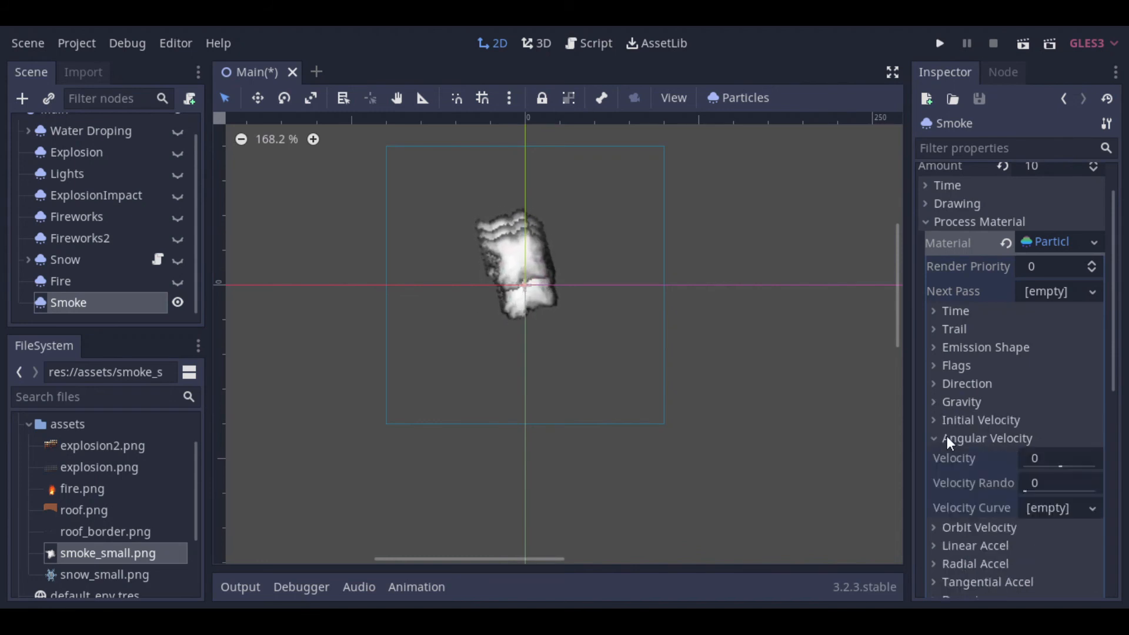
{"action": "left_click", "coordinate": [1052, 456]}
{"action": "type", "text": "20"}
{"action": "key", "text": "Tab"}
{"action": "type", "text": ".4"}
{"action": "left_click", "coordinate": [1053, 456]}
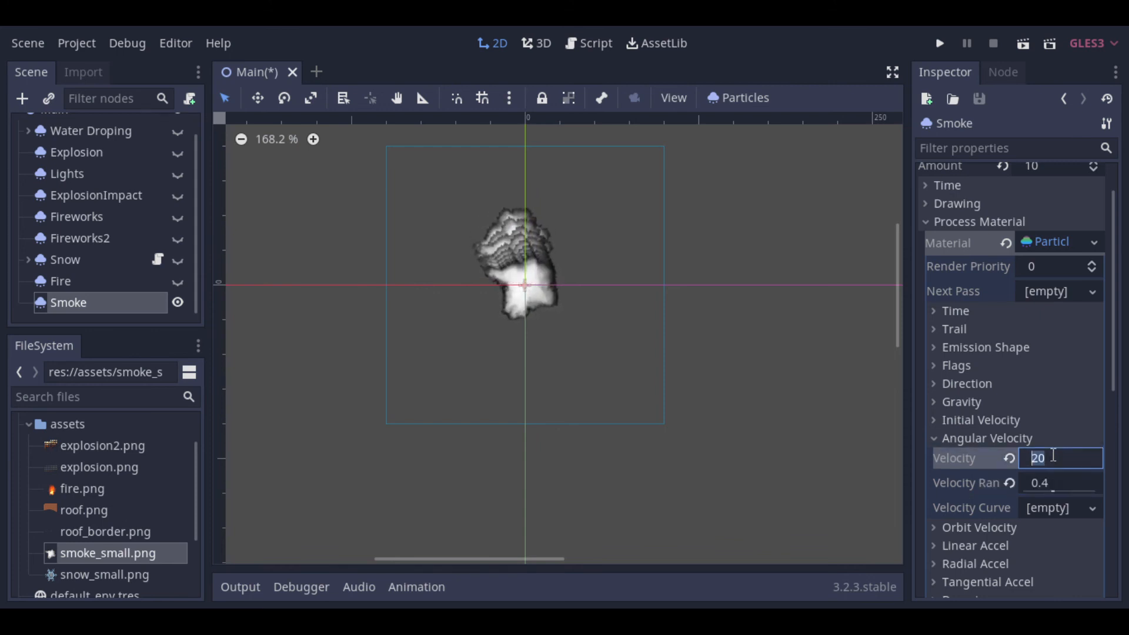
{"action": "left_click", "coordinate": [935, 440]}
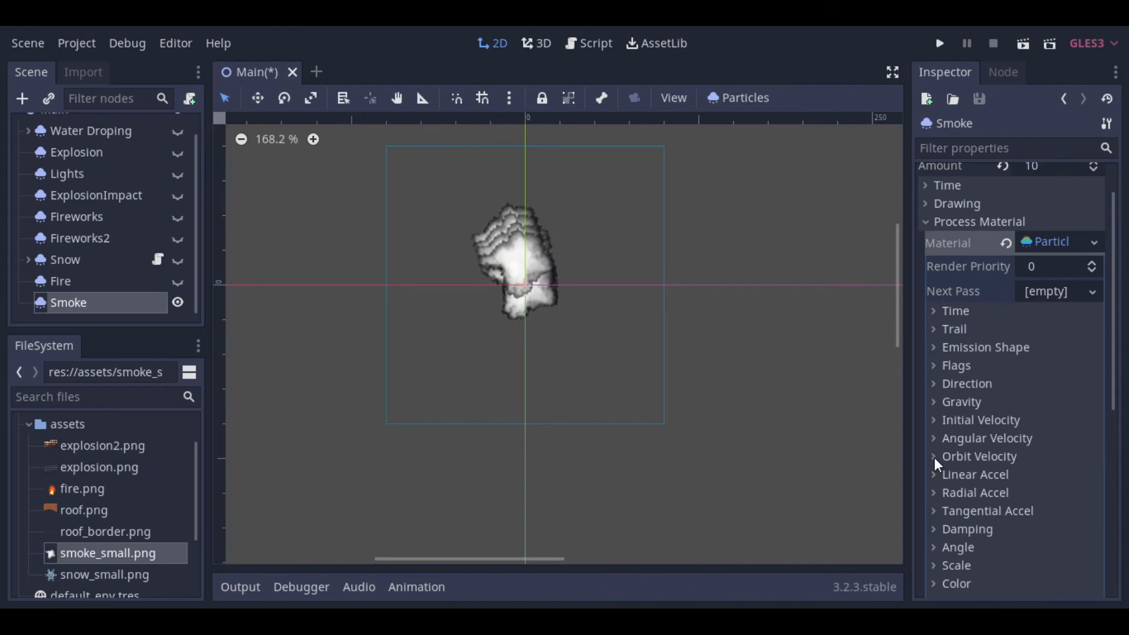
Step: Set the Smoke process material's orbit velocity to 0.1 and its velocity randomness to 0.8
{"action": "left_click", "coordinate": [933, 456]}
{"action": "left_click", "coordinate": [1052, 475]}
{"action": "type", "text": "."}
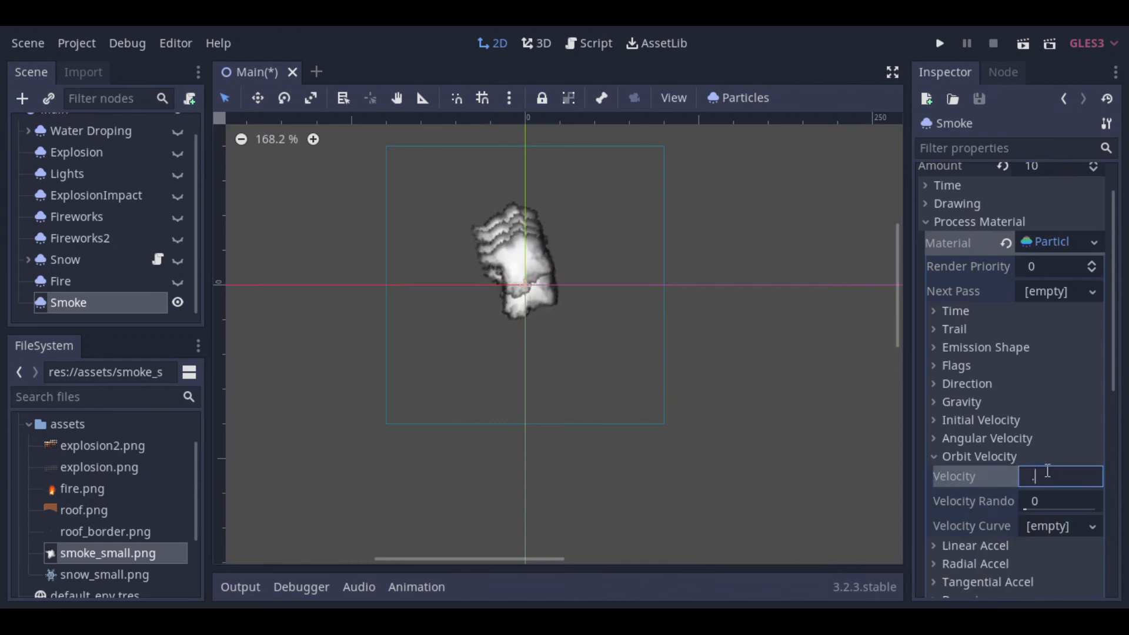
{"action": "key", "text": "Tab"}
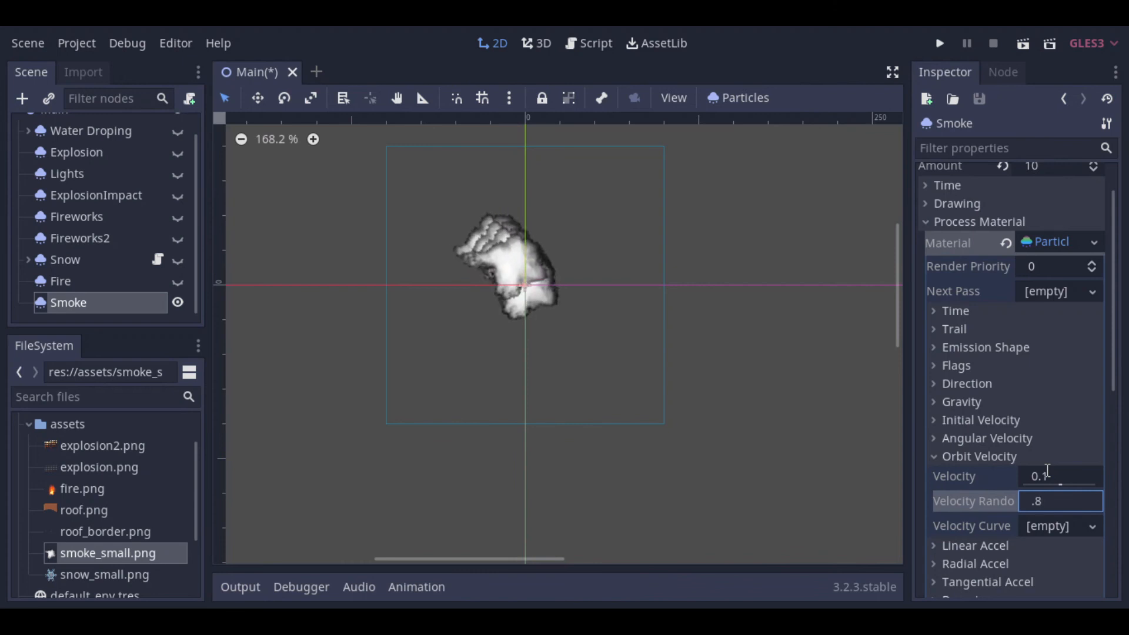
{"action": "left_click", "coordinate": [1047, 471]}
{"action": "left_click", "coordinate": [933, 457]}
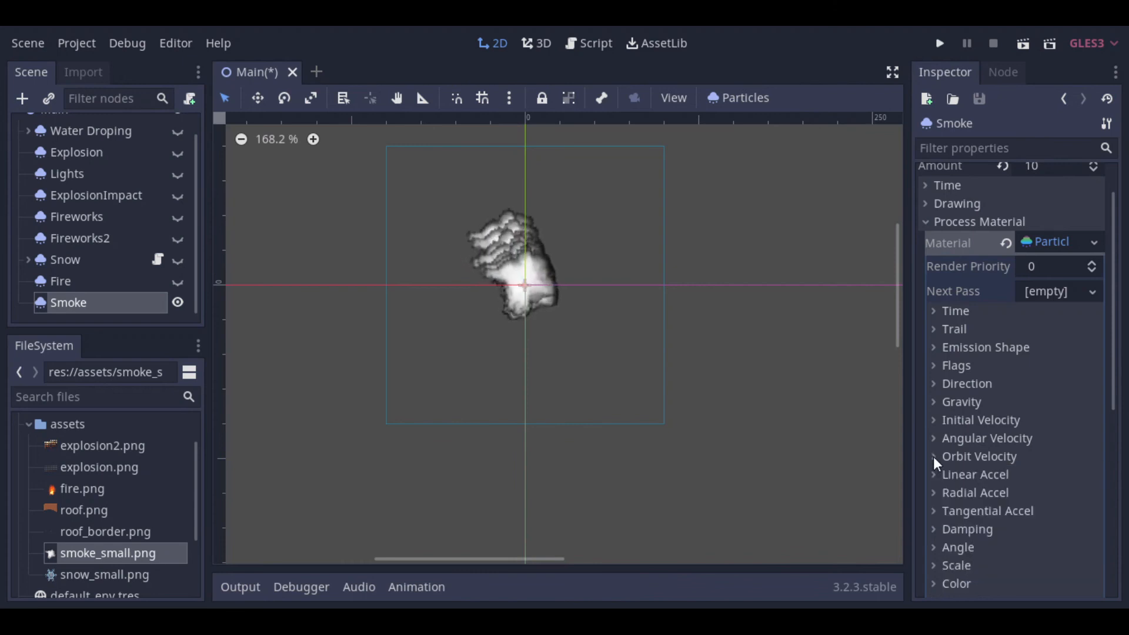
Step: Set the Smoke process material's linear acceleration to 10 and its acceleration randomness to 0.5
{"action": "left_click", "coordinate": [930, 477]}
{"action": "left_click", "coordinate": [1049, 496]}
{"action": "type", "text": "10"}
{"action": "key", "text": "Tab"}
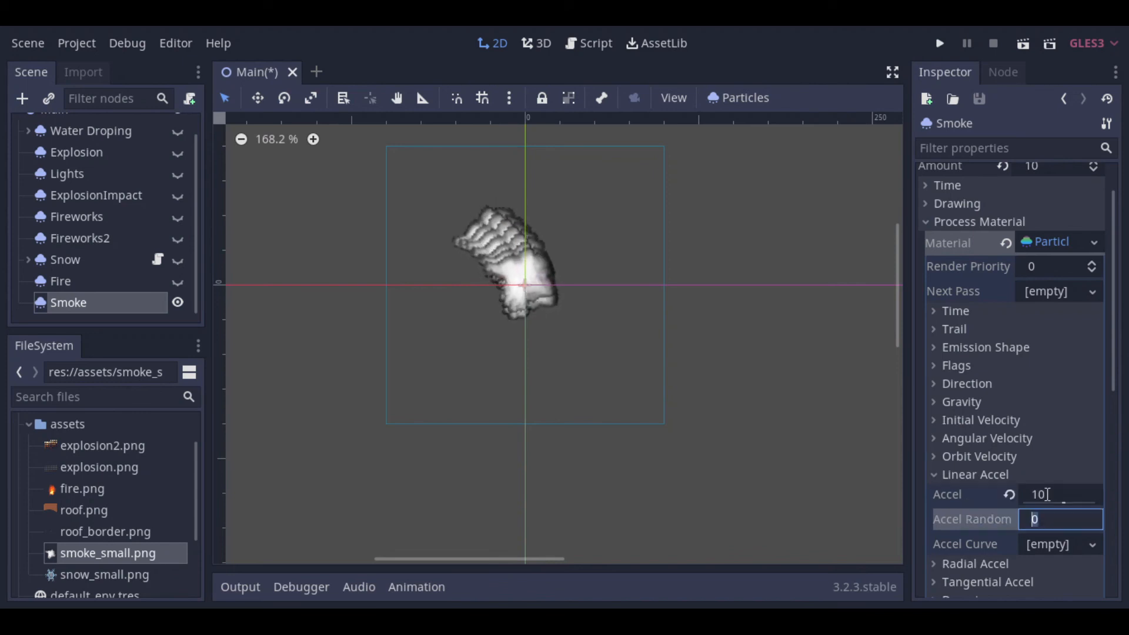
{"action": "type", "text": ".5"}
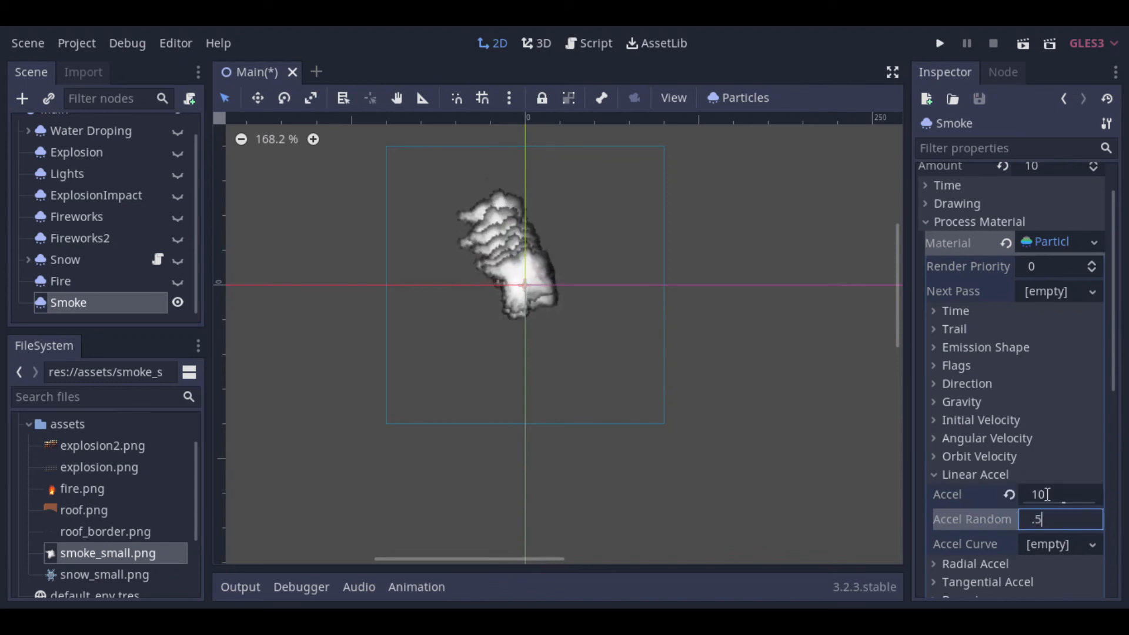
{"action": "key", "text": "Return"}
{"action": "left_click", "coordinate": [934, 474]}
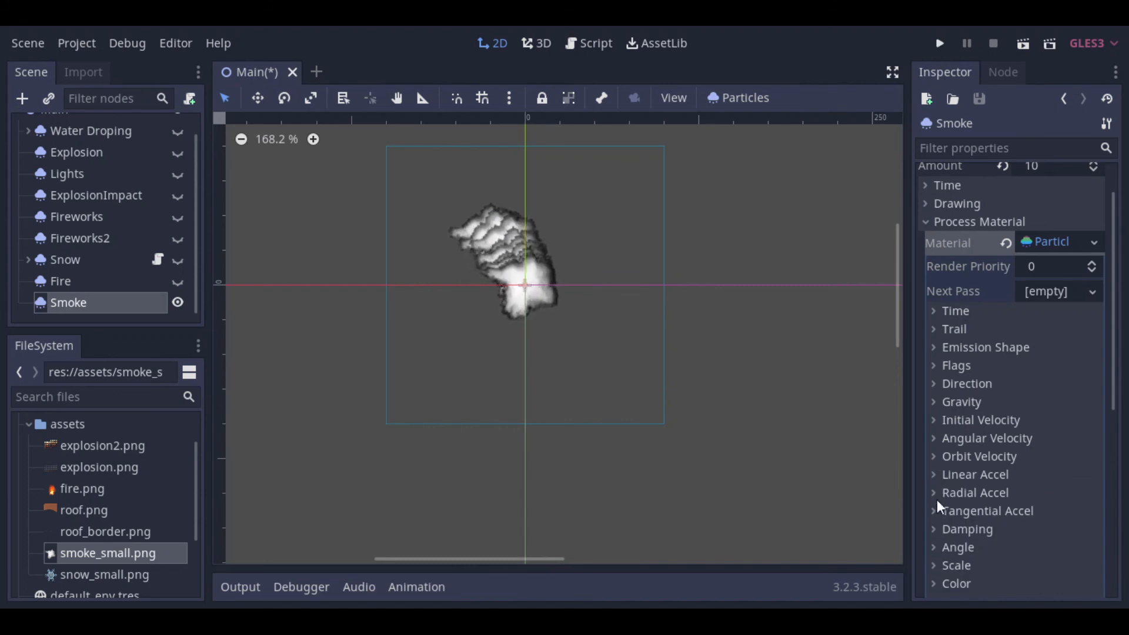
Step: Set the Smoke process material's scale to 0.4 and its scale randomness to 0.4
{"action": "scroll", "coordinate": [937, 503], "scroll_direction": "down", "scroll_amount": 3}
{"action": "scroll", "coordinate": [937, 503], "scroll_direction": "down", "scroll_amount": 2}
{"action": "left_click", "coordinate": [934, 458]}
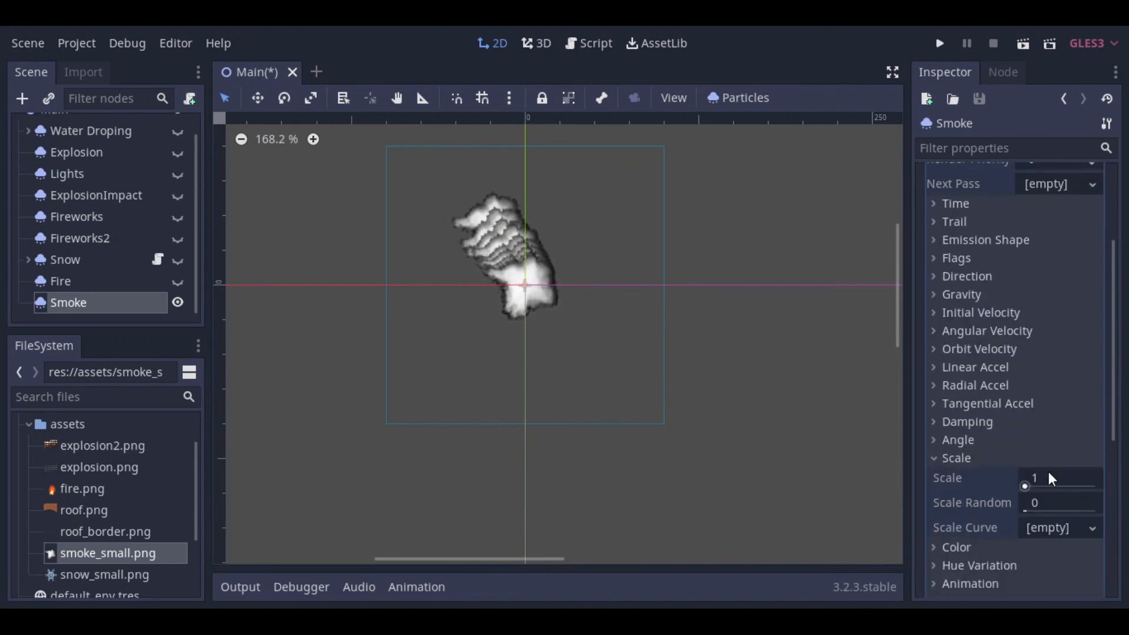
{"action": "left_click", "coordinate": [1052, 478]}
{"action": "type", "text": ".4"}
{"action": "key", "text": "Tab"}
{"action": "type", "text": ".4"}
{"action": "left_click", "coordinate": [1055, 474]}
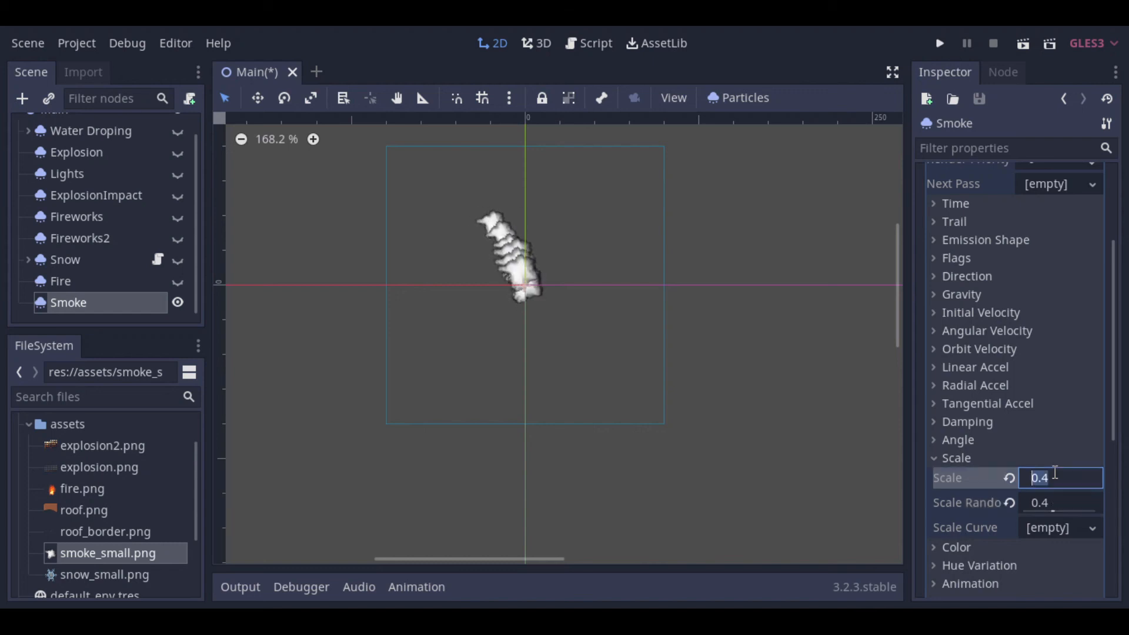
{"action": "left_click", "coordinate": [935, 458]}
Step: Assign a new CanvasItemMaterial as the Smoke node's canvas item material
{"action": "scroll", "coordinate": [934, 457], "scroll_direction": "up", "scroll_amount": 3}
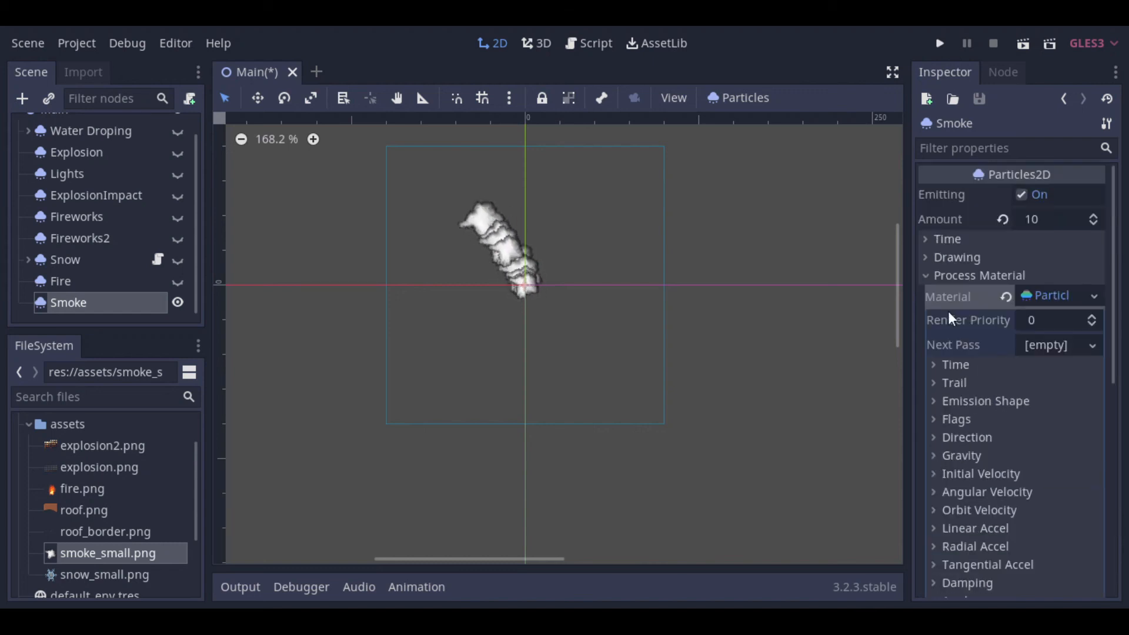
{"action": "left_click", "coordinate": [935, 276]}
{"action": "left_click", "coordinate": [930, 402]}
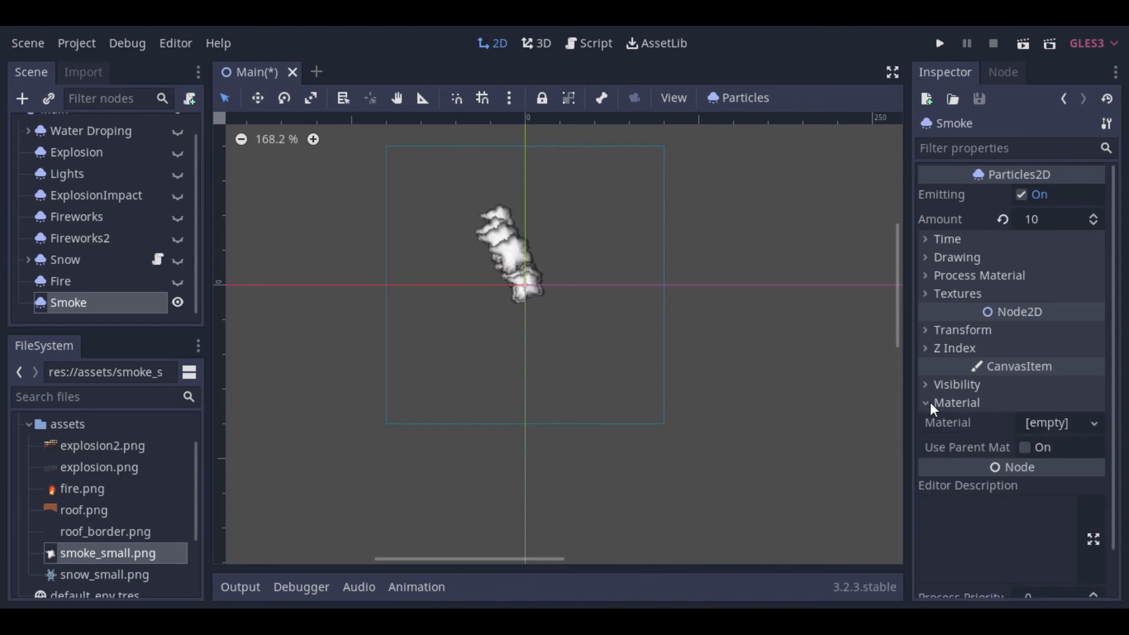
{"action": "left_click", "coordinate": [1093, 424]}
{"action": "left_click", "coordinate": [985, 466]}
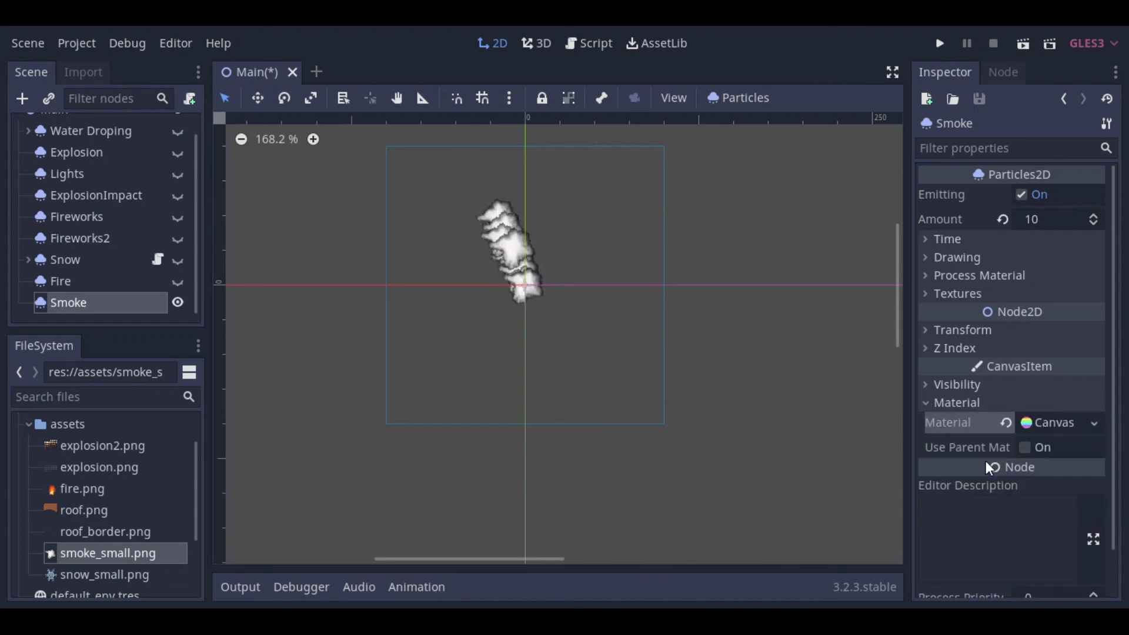
Step: Set the blend mode of Smoke's CanvasItemMaterial to Add
{"action": "left_click", "coordinate": [1034, 420]}
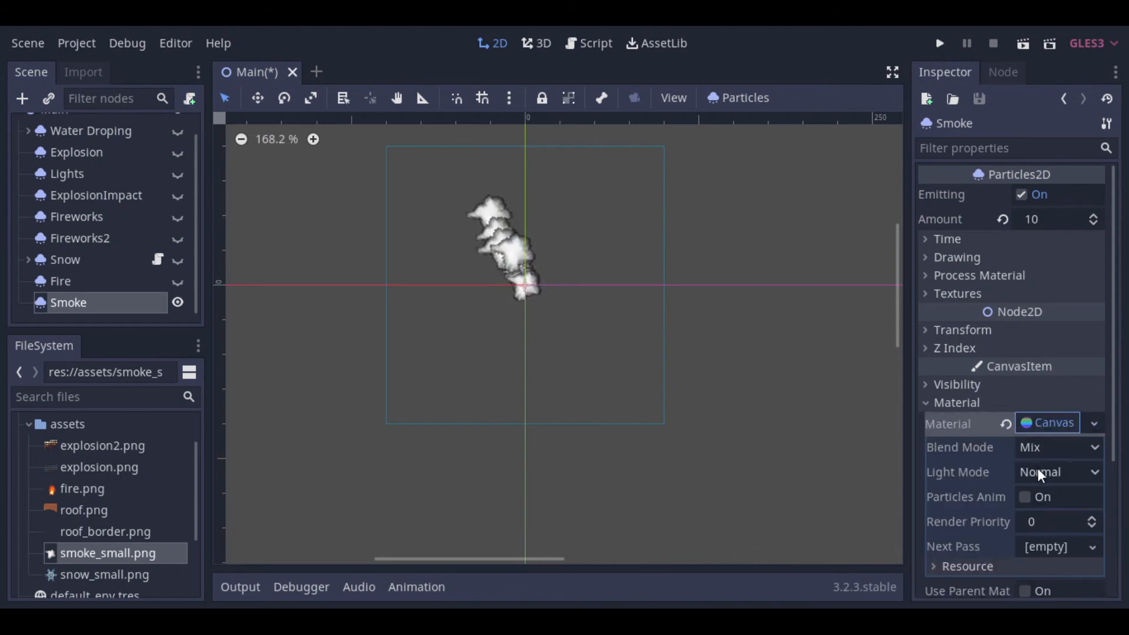
{"action": "left_click", "coordinate": [1044, 447]}
{"action": "left_click", "coordinate": [1047, 489]}
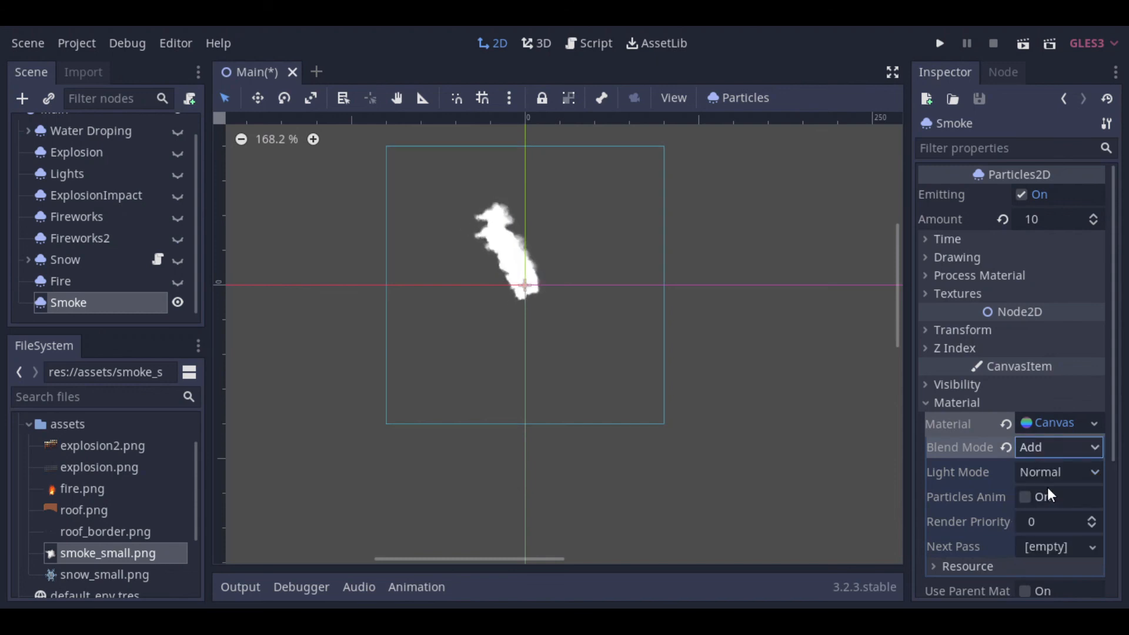
Step: Try the Sub blend mode on Smoke's CanvasItemMaterial and switch it back to Add
{"action": "left_click", "coordinate": [1055, 447]}
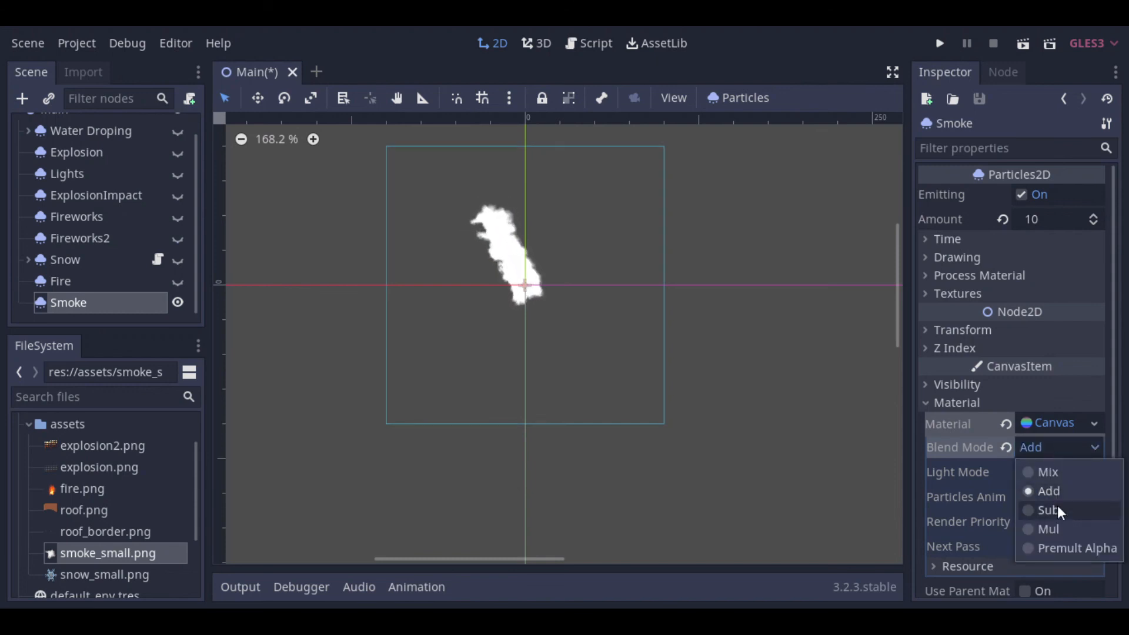
{"action": "left_click", "coordinate": [1057, 506]}
{"action": "left_click", "coordinate": [1056, 448]}
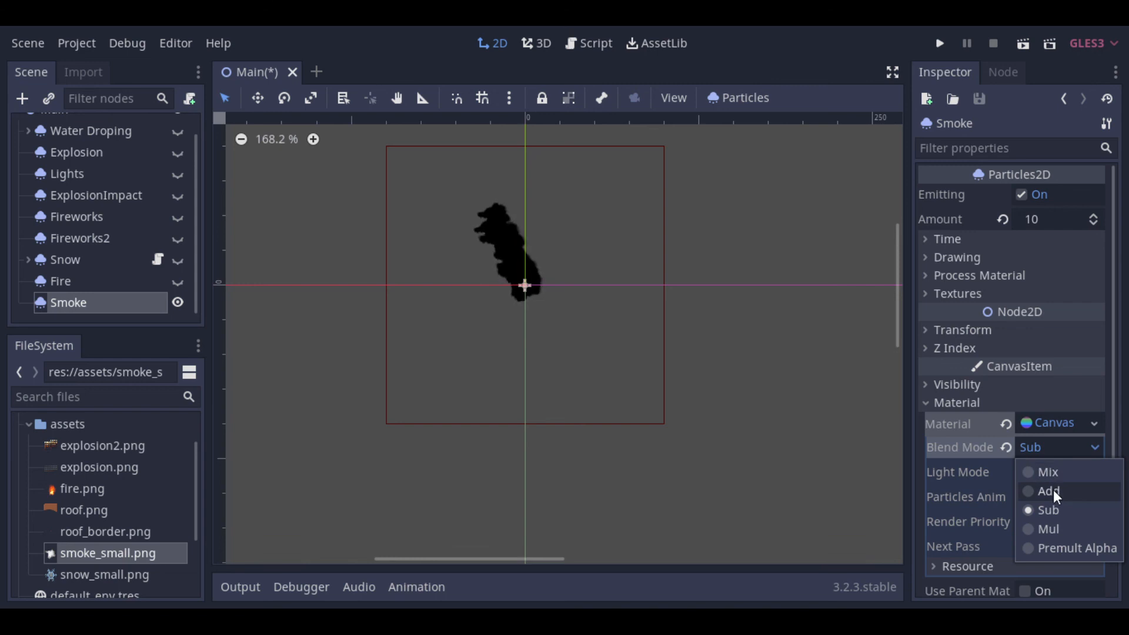
{"action": "left_click", "coordinate": [1053, 491]}
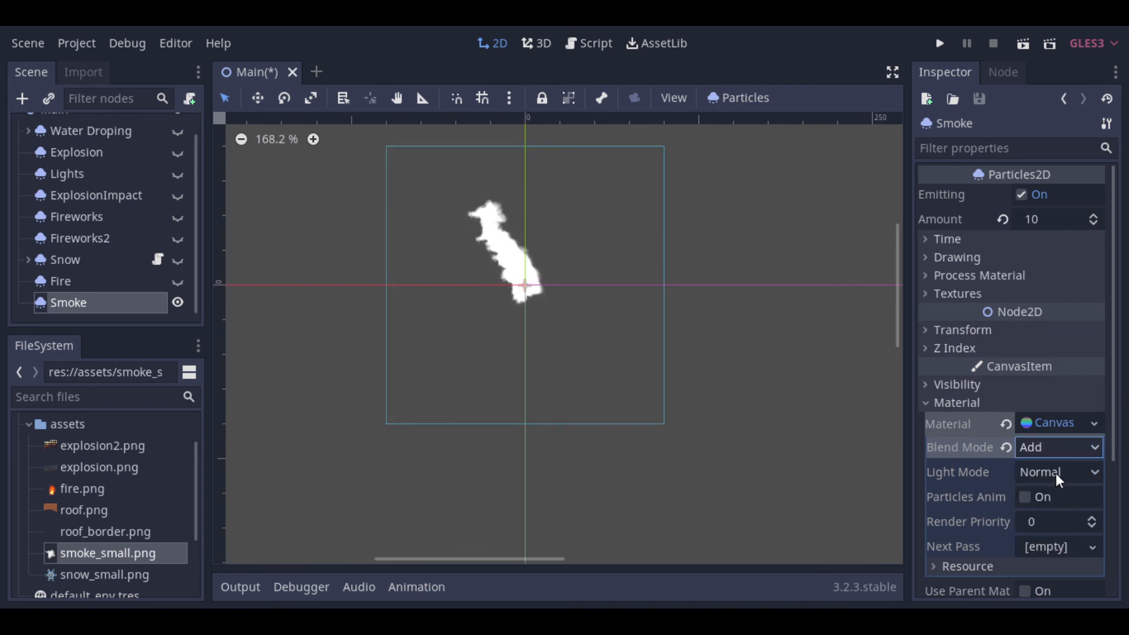
Step: Save the scene and set Smoke's Modulate colour to a semi-transparent dark grey, hex bf282424 with alpha 191
{"action": "key", "text": "ctrl+s"}
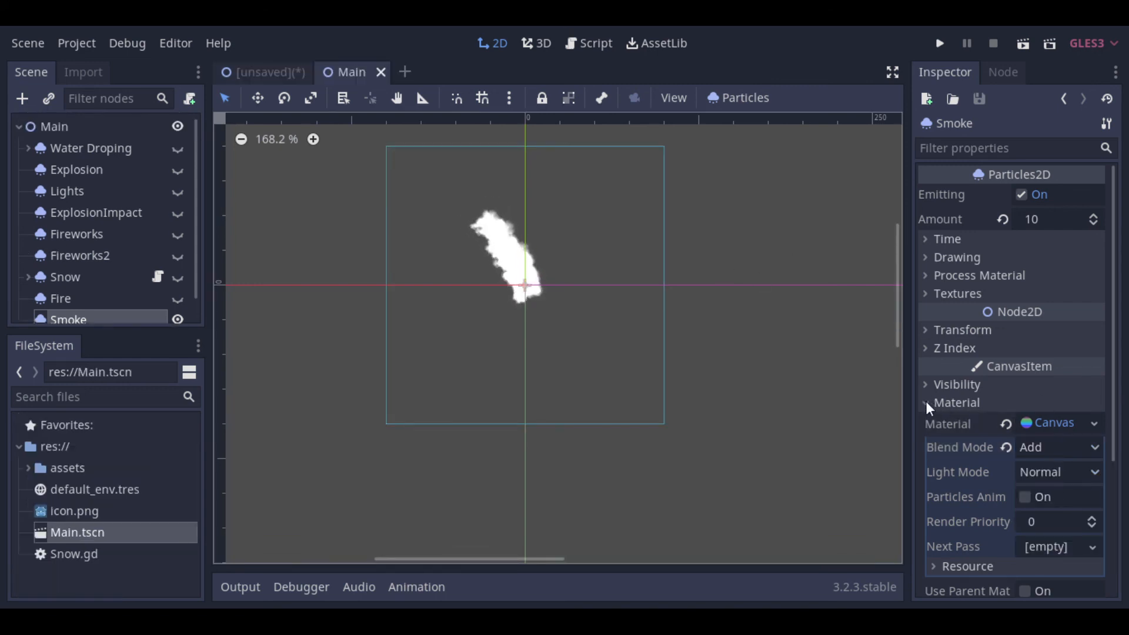
{"action": "left_click", "coordinate": [926, 402]}
{"action": "left_click", "coordinate": [926, 385]}
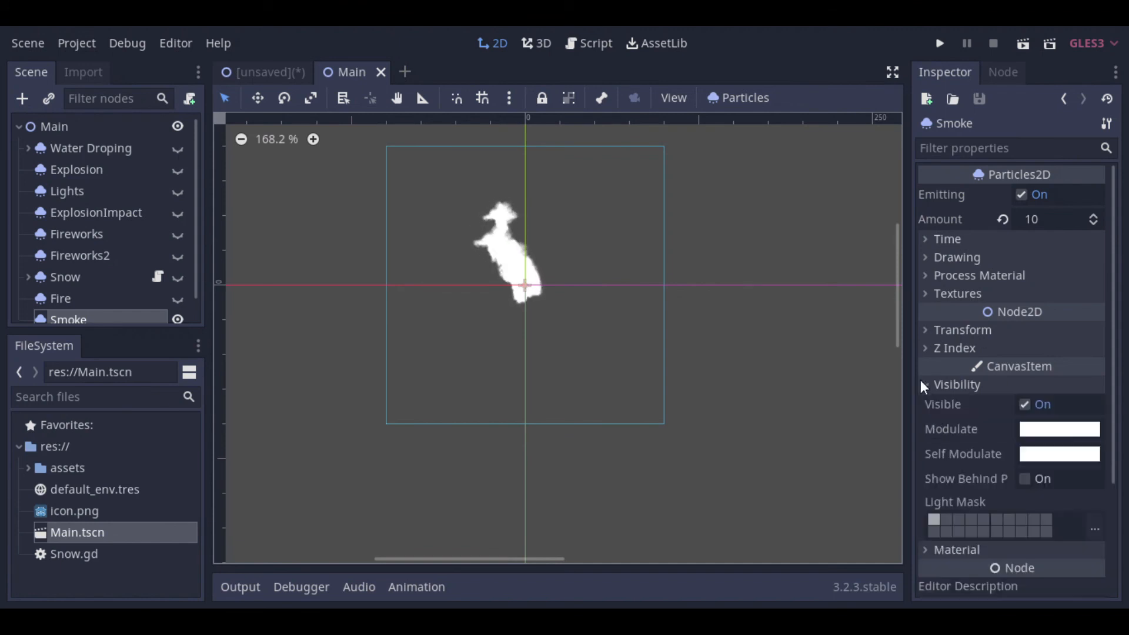
{"action": "left_click", "coordinate": [1064, 430]}
{"action": "left_click_drag", "start_coordinate": [847, 221], "coordinate": [804, 224]}
{"action": "left_click_drag", "start_coordinate": [953, 377], "coordinate": [927, 367]}
{"action": "left_click_drag", "start_coordinate": [810, 196], "coordinate": [803, 211]}
{"action": "left_click_drag", "start_coordinate": [927, 367], "coordinate": [913, 367]}
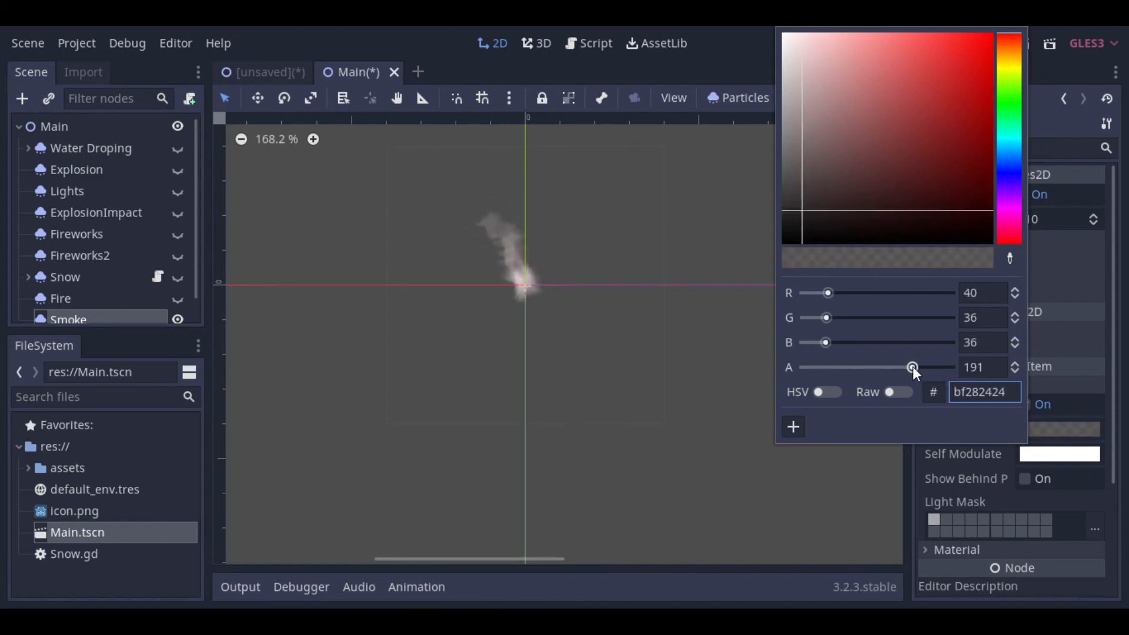
{"action": "left_click", "coordinate": [927, 462]}
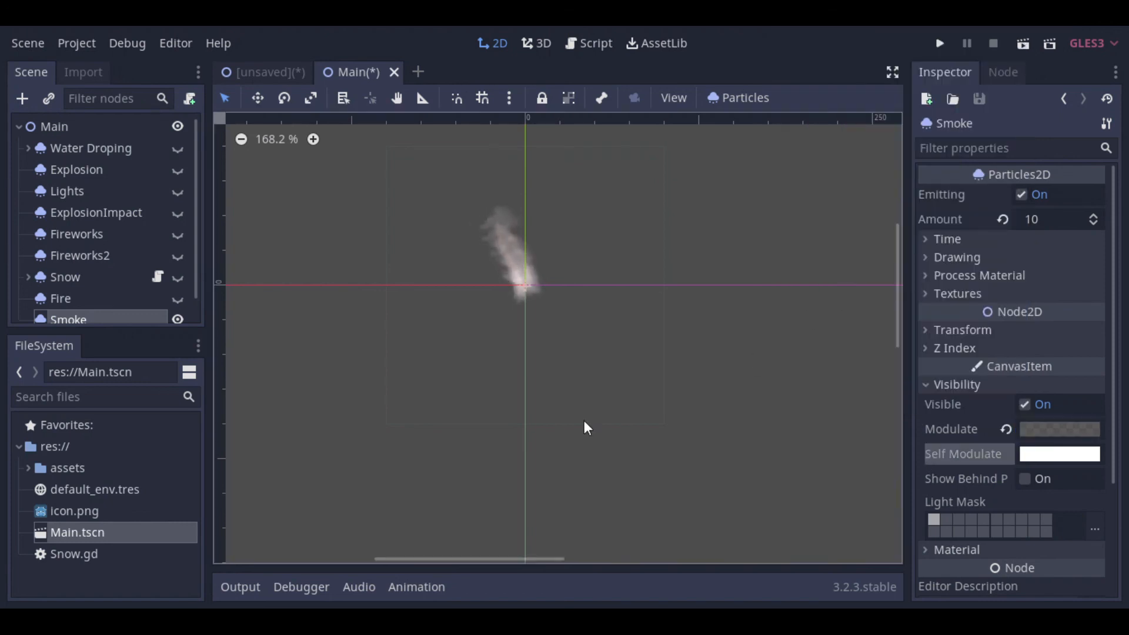
Step: Make the Fire node visible and reparent the Smoke node as its child
{"action": "left_click", "coordinate": [177, 299]}
{"action": "left_click_drag", "start_coordinate": [71, 295], "coordinate": [72, 285]}
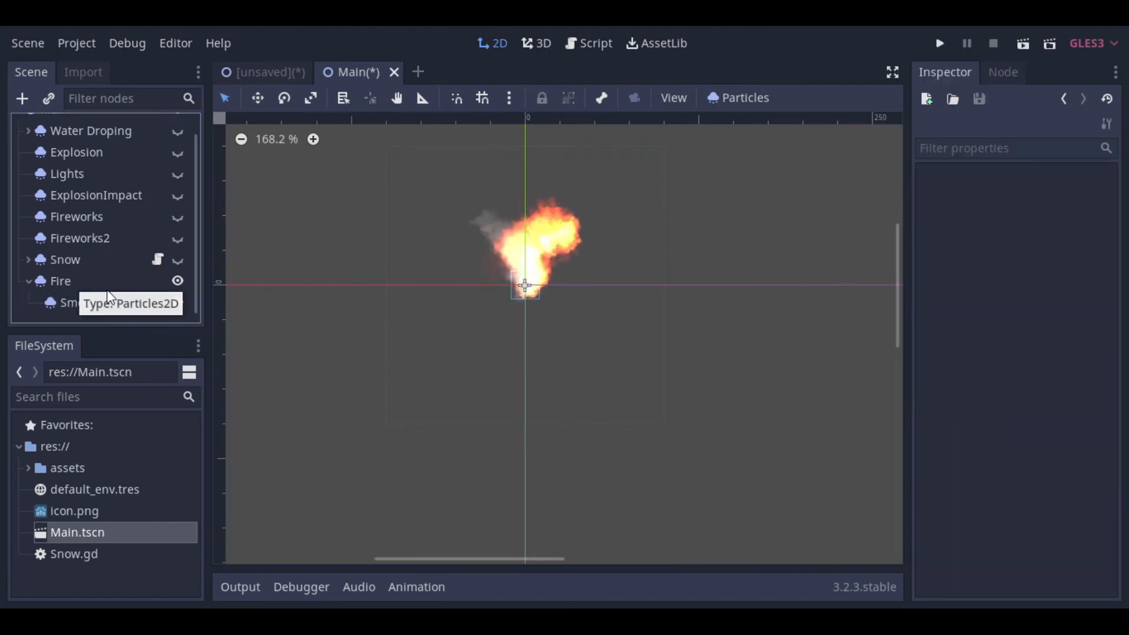
Step: Set the Smoke node's Y position to -450 in its transform properties
{"action": "left_click", "coordinate": [88, 303]}
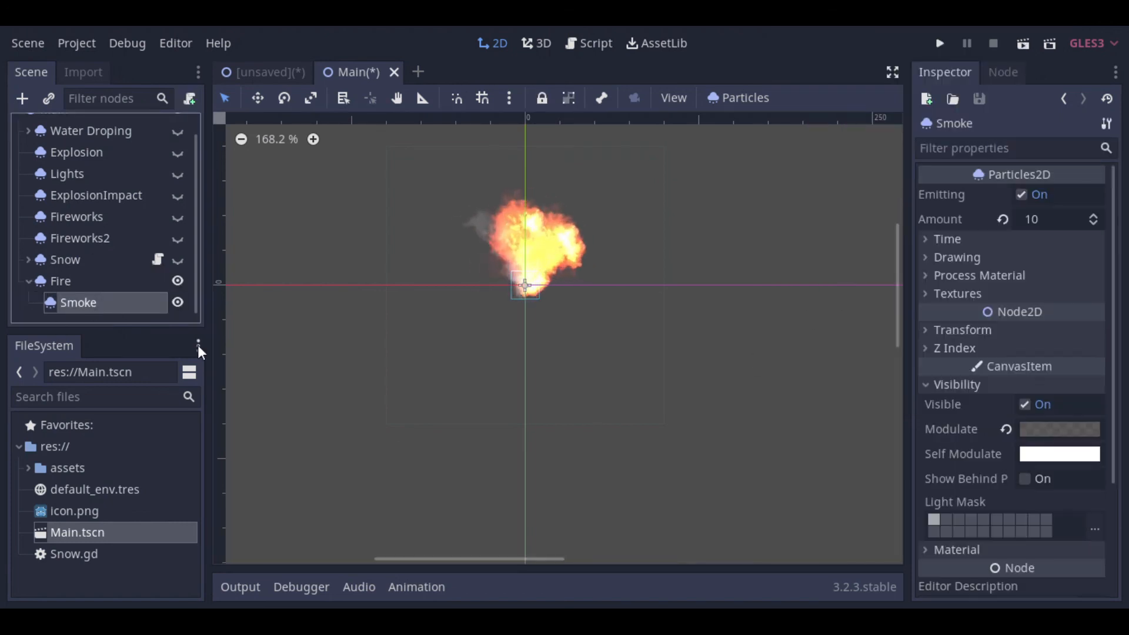
{"action": "left_click", "coordinate": [935, 385]}
{"action": "left_click", "coordinate": [937, 330]}
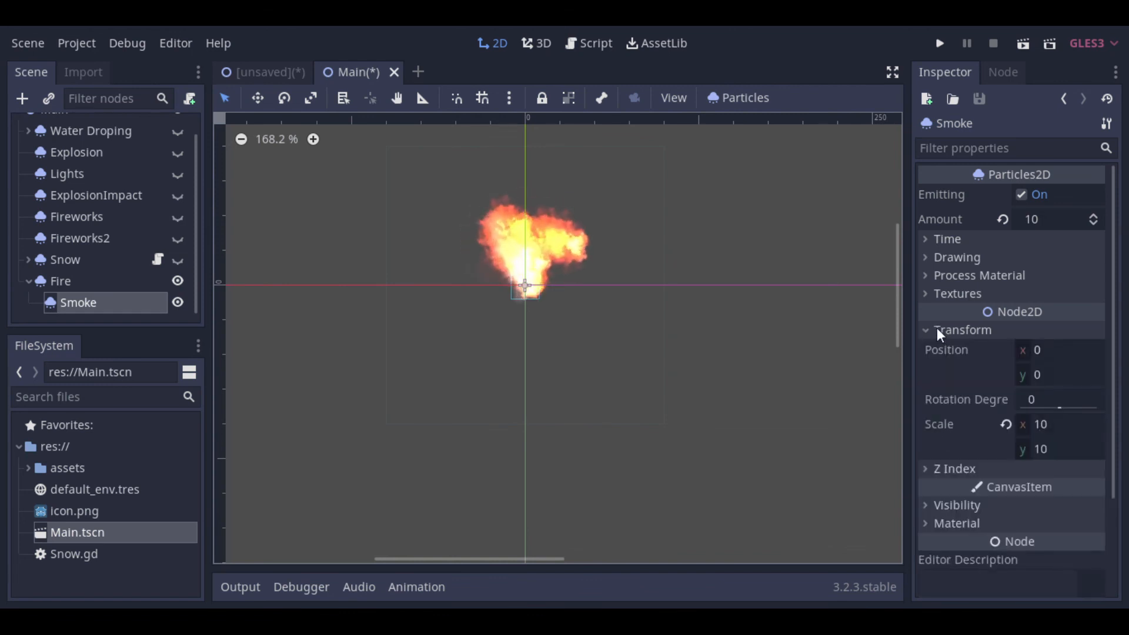
{"action": "left_click", "coordinate": [1061, 376]}
{"action": "left_click", "coordinate": [1062, 376]}
{"action": "type", "text": "-450"}
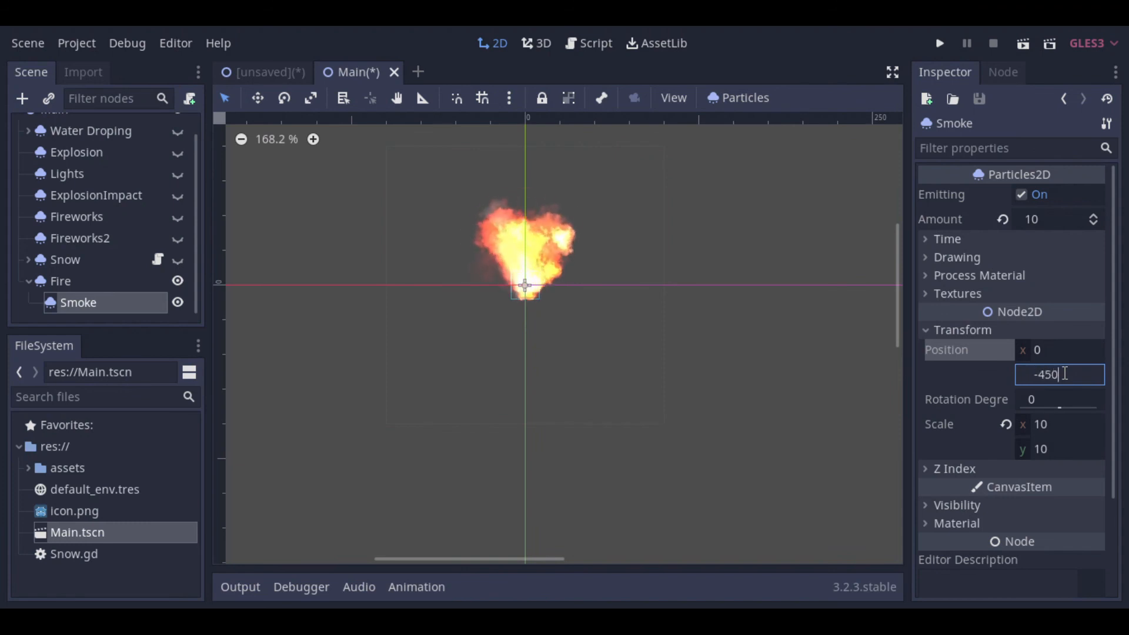
{"action": "key", "text": "Return"}
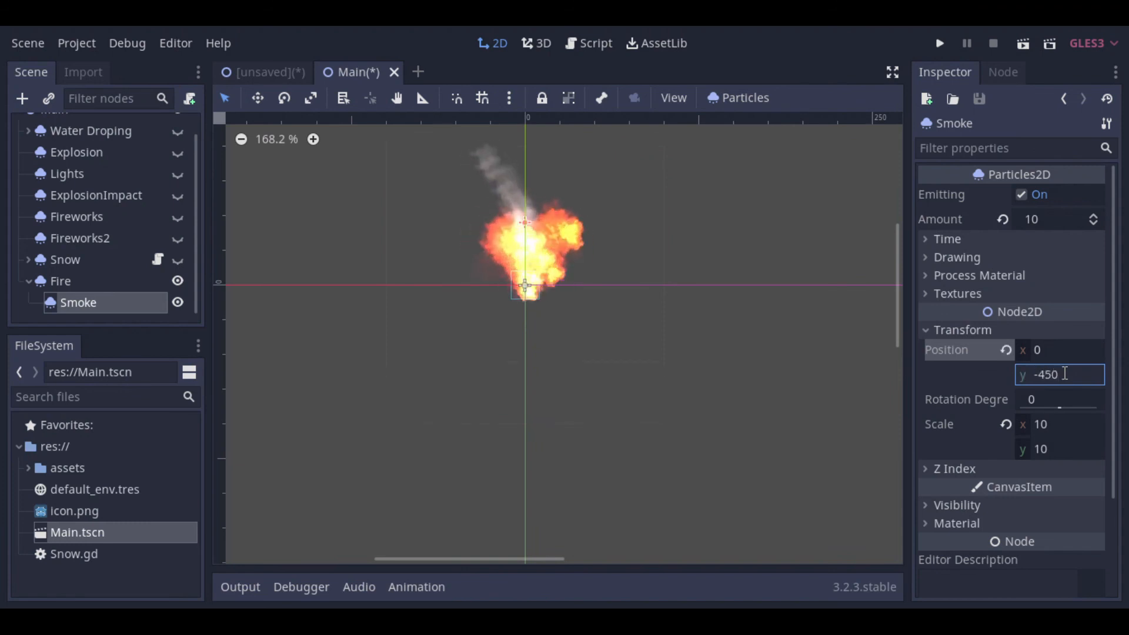
Step: Set the Smoke node's X scale to 15
{"action": "left_click", "coordinate": [1073, 424]}
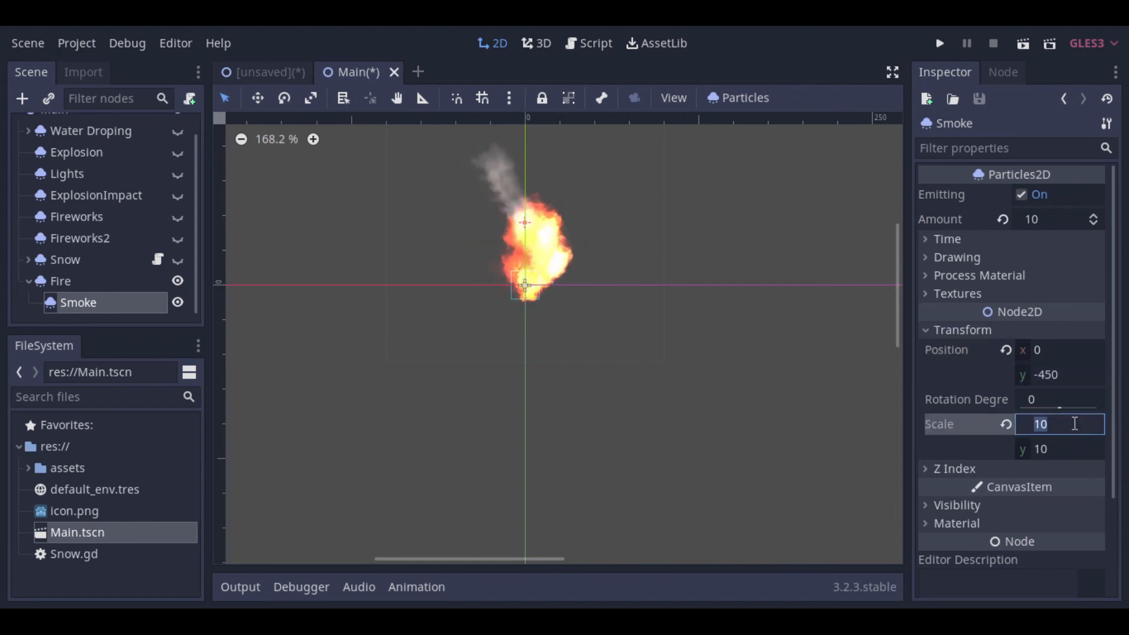
{"action": "type", "text": "15"}
{"action": "key", "text": "Return"}
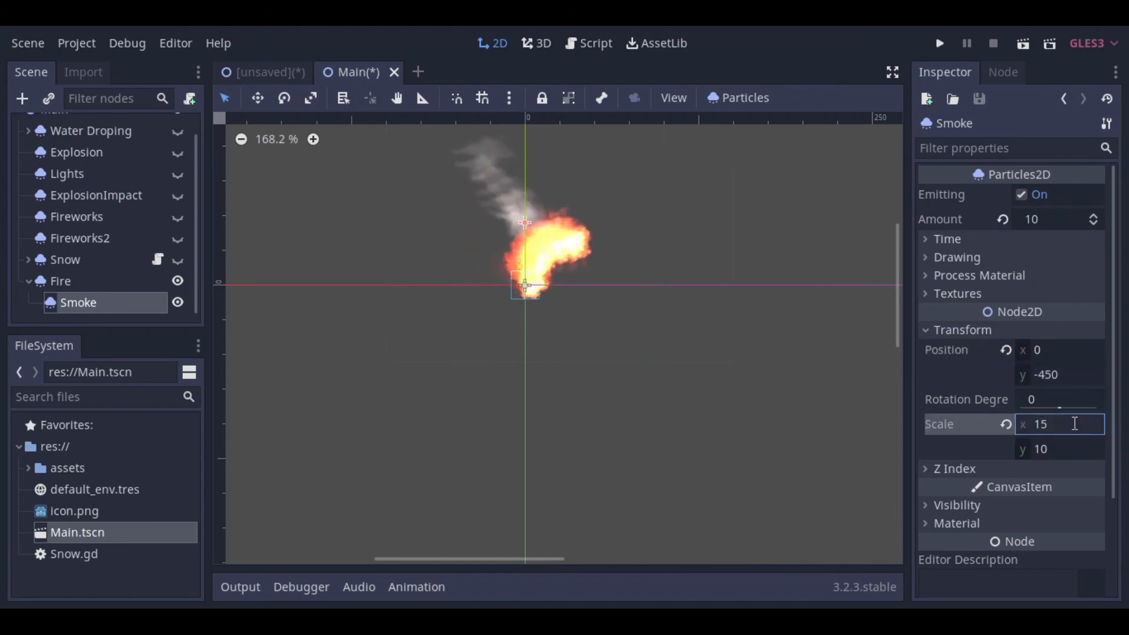
Step: Move the Fire node together with its Smoke child to about (-7, 23) in the 2D viewport
{"action": "left_click", "coordinate": [90, 282]}
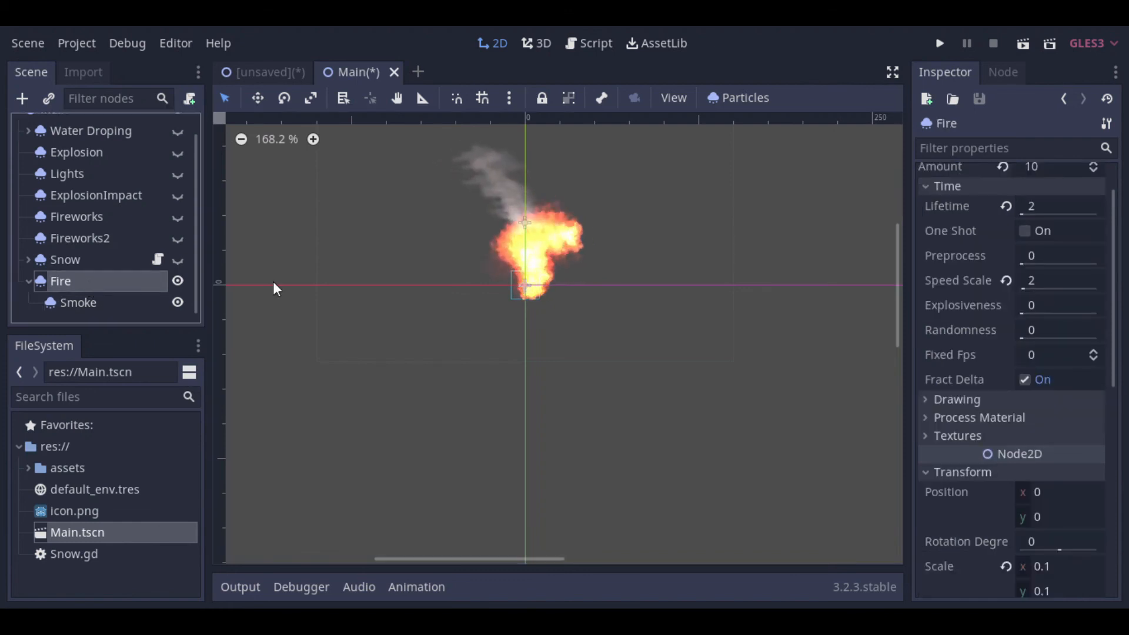
{"action": "left_click_drag", "start_coordinate": [525, 288], "coordinate": [516, 321]}
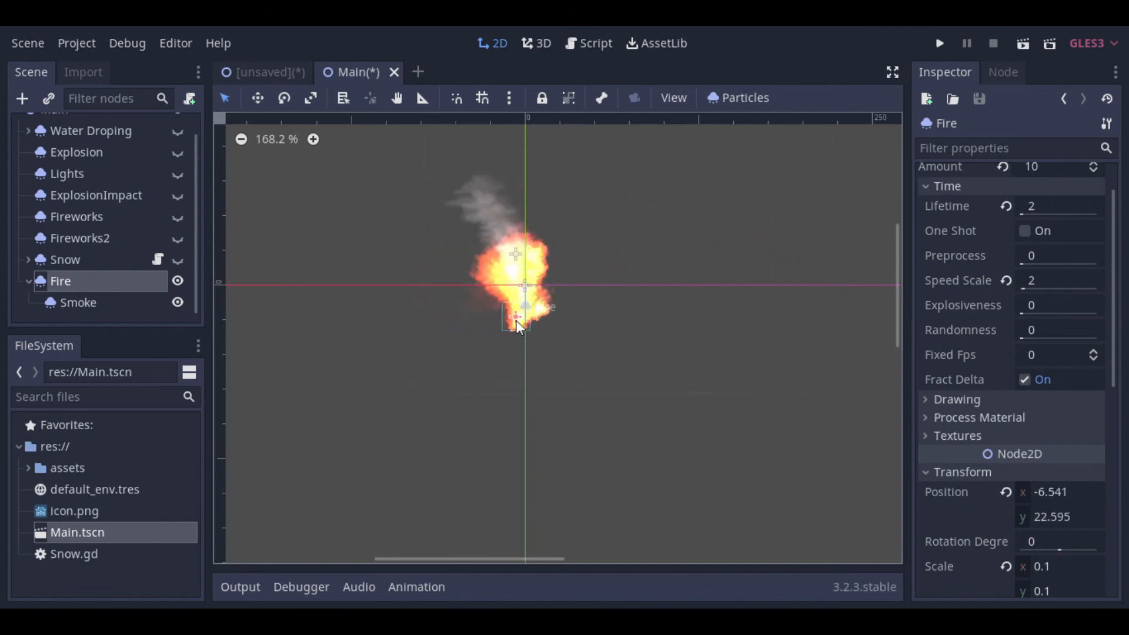
Step: Turn off Local Coords in the Smoke node's drawing properties
{"action": "left_click", "coordinate": [100, 305]}
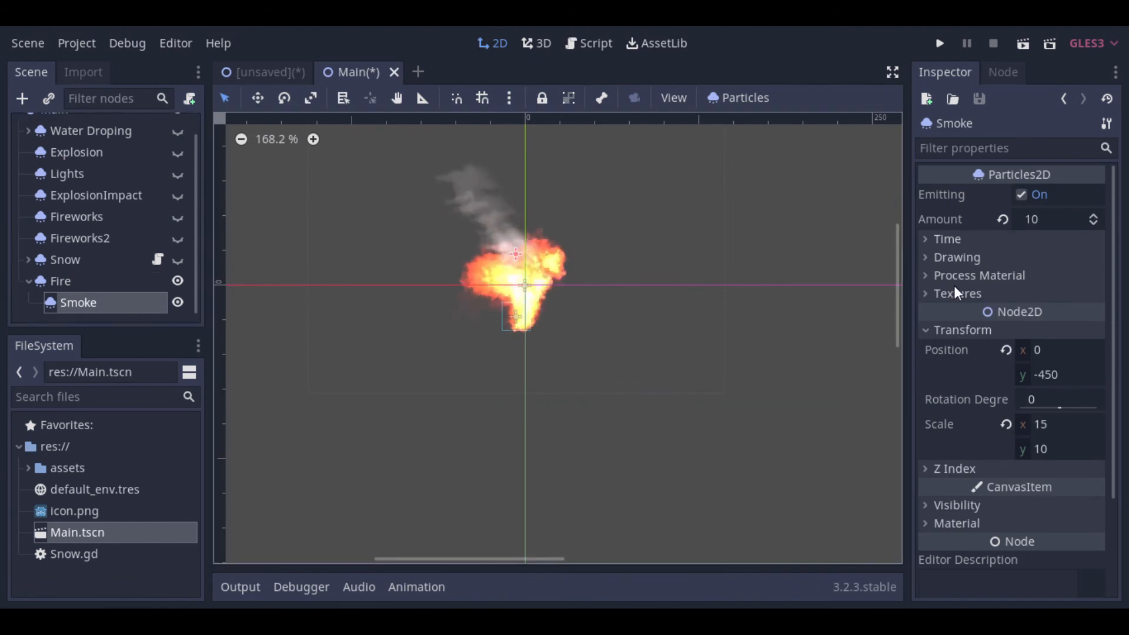
{"action": "left_click", "coordinate": [929, 257]}
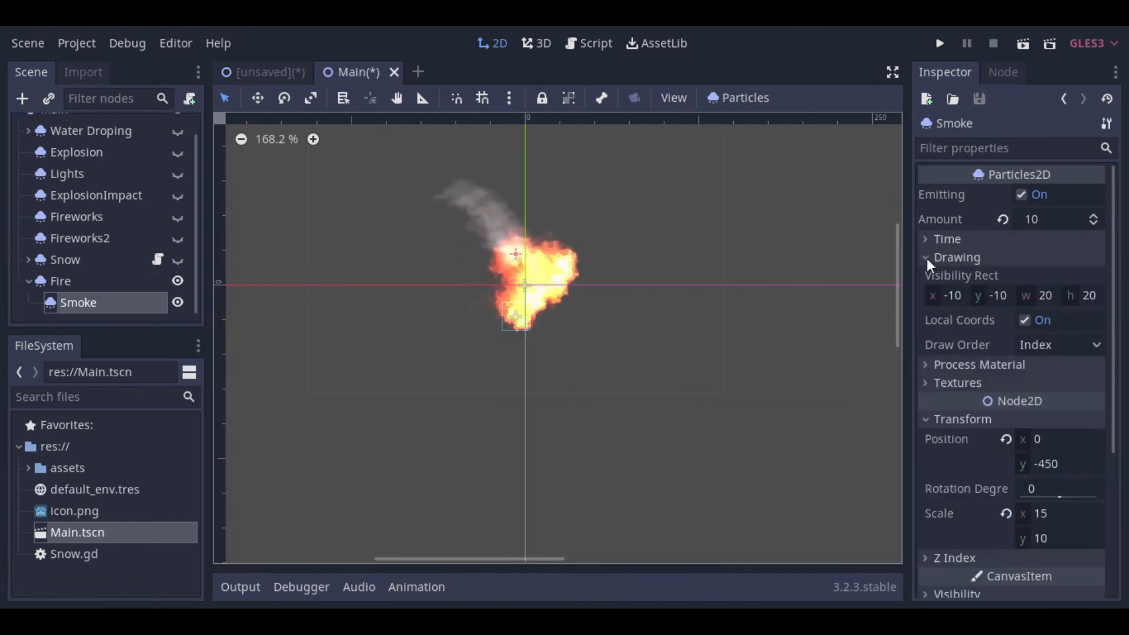
{"action": "left_click", "coordinate": [1024, 321]}
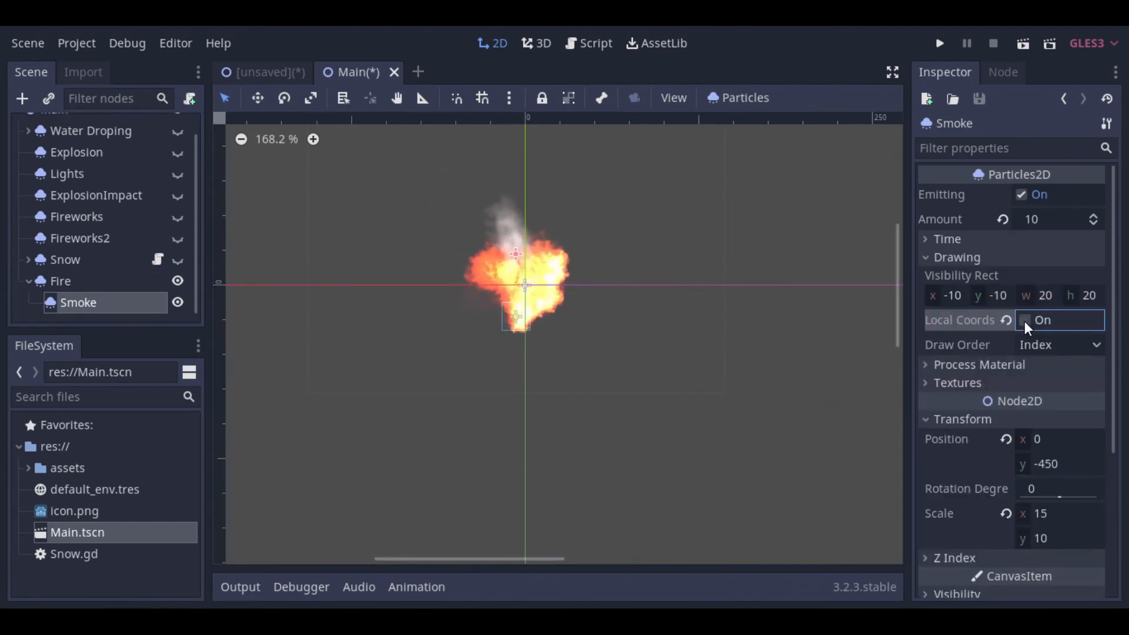
Step: Move the Fire node through the 2D viewport to about (52, 123) to test the smoke trail
{"action": "left_click", "coordinate": [72, 282]}
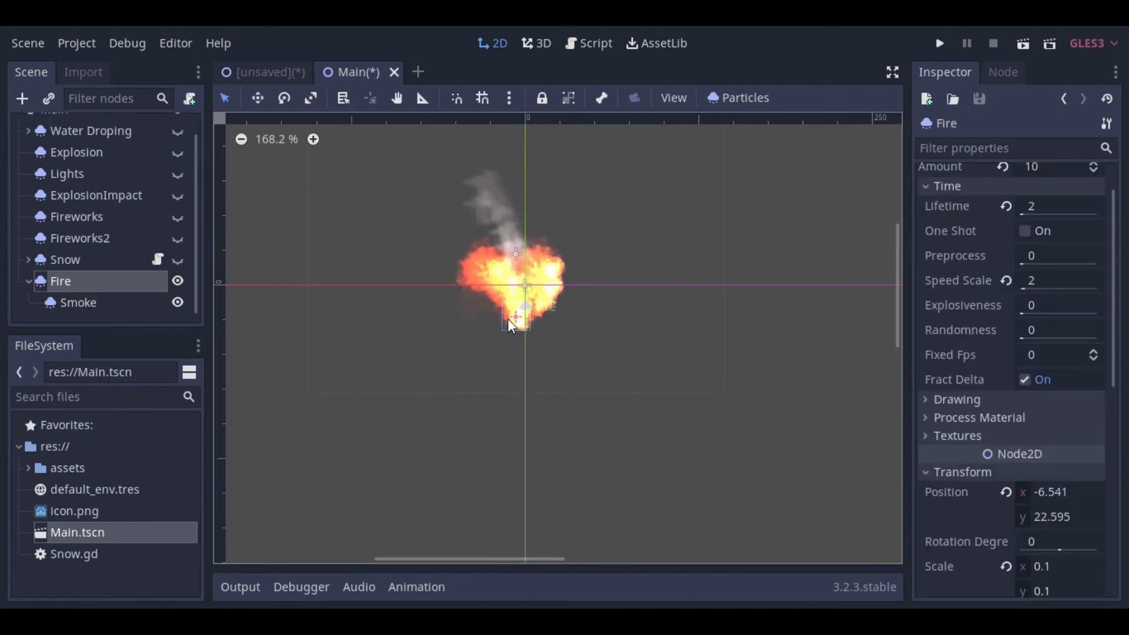
{"action": "left_click_drag", "start_coordinate": [513, 319], "coordinate": [597, 457]}
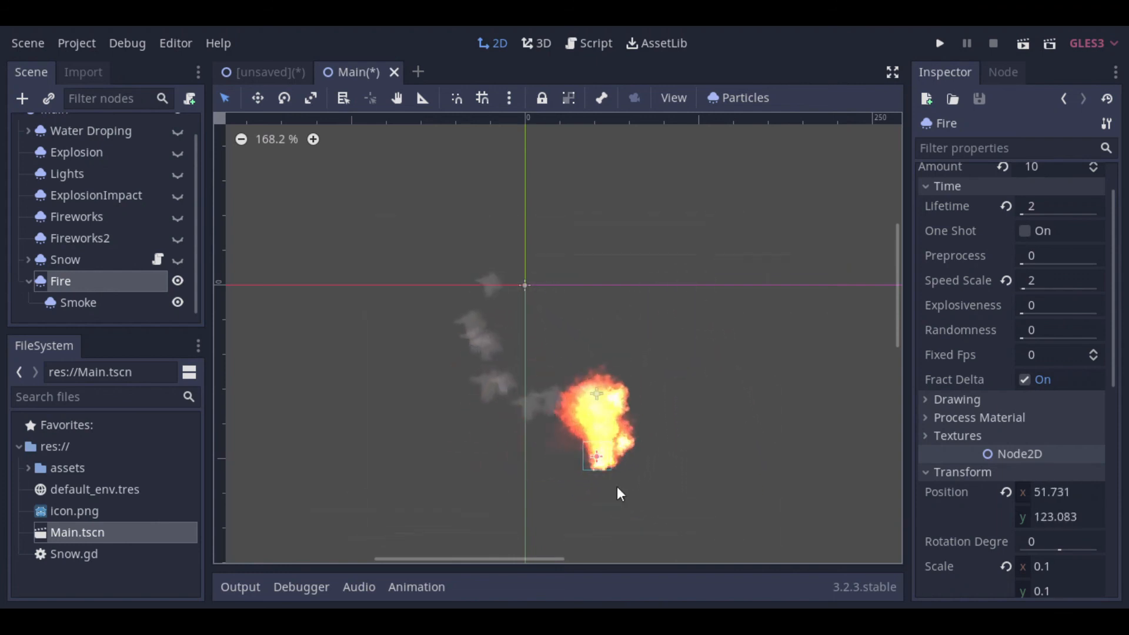